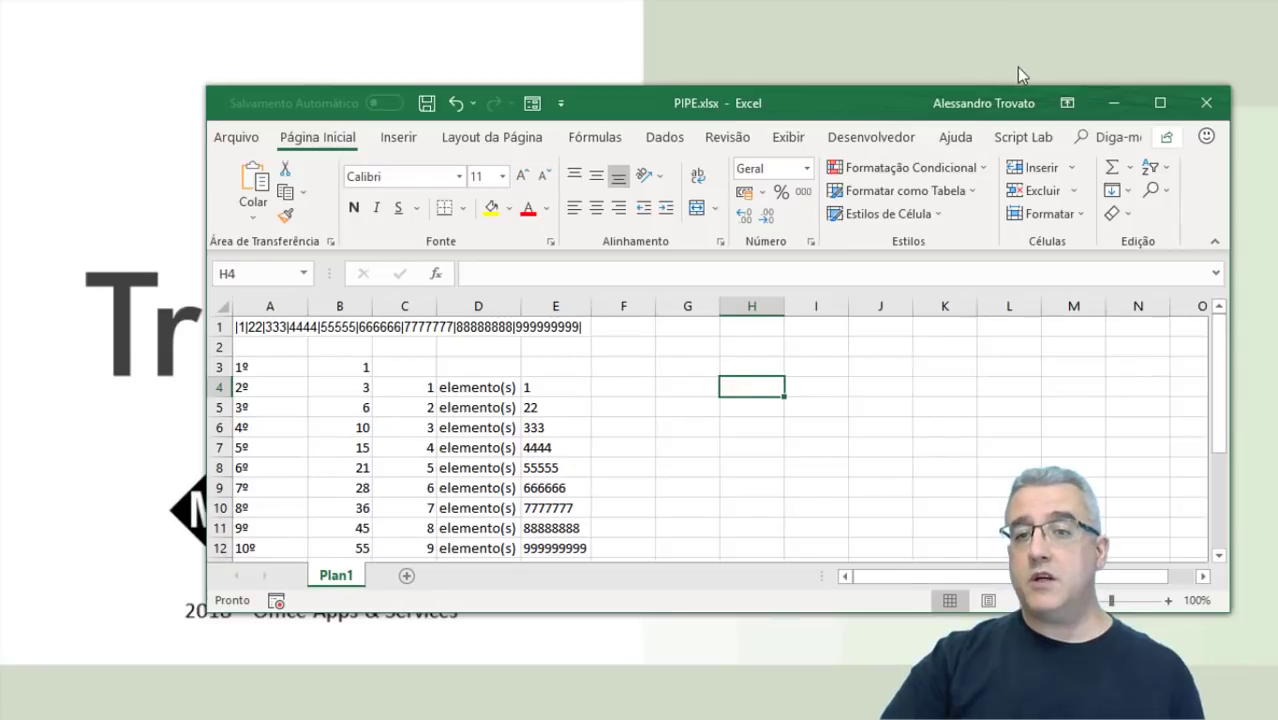
Close the editable PIPE.xlsx workbook without saving its changes
click(1112, 104)
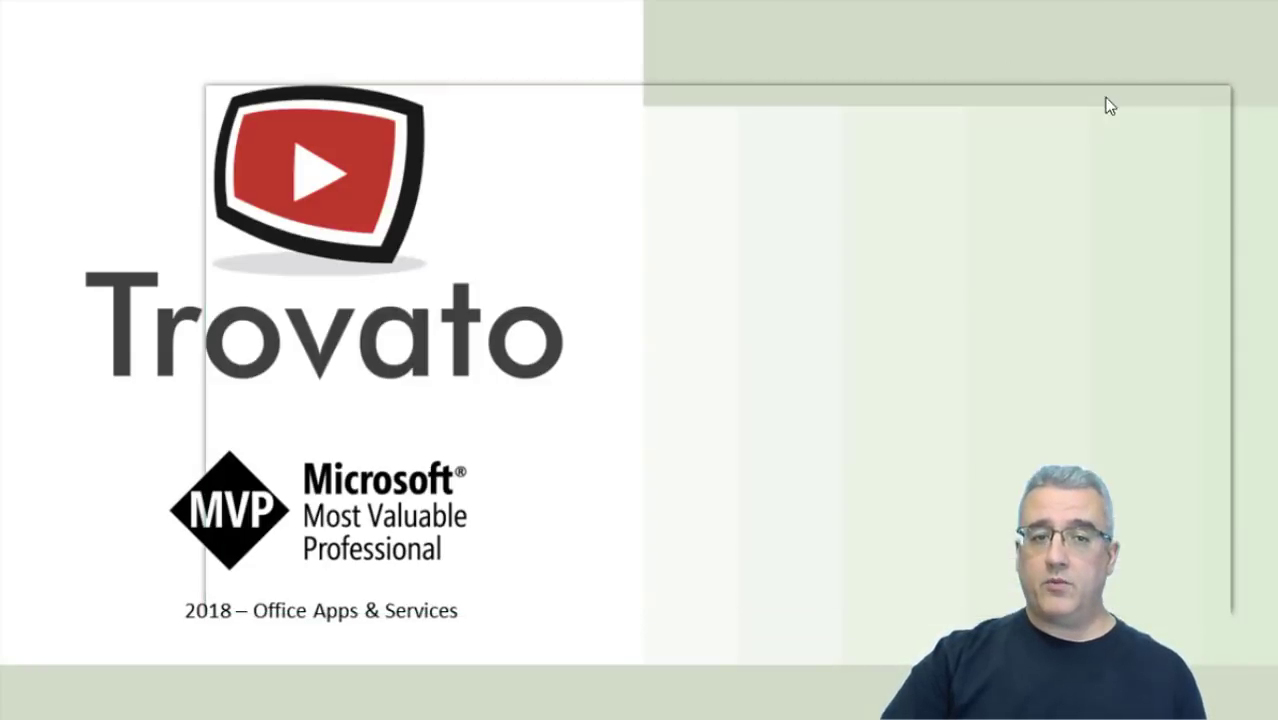
mouse_move(663, 718)
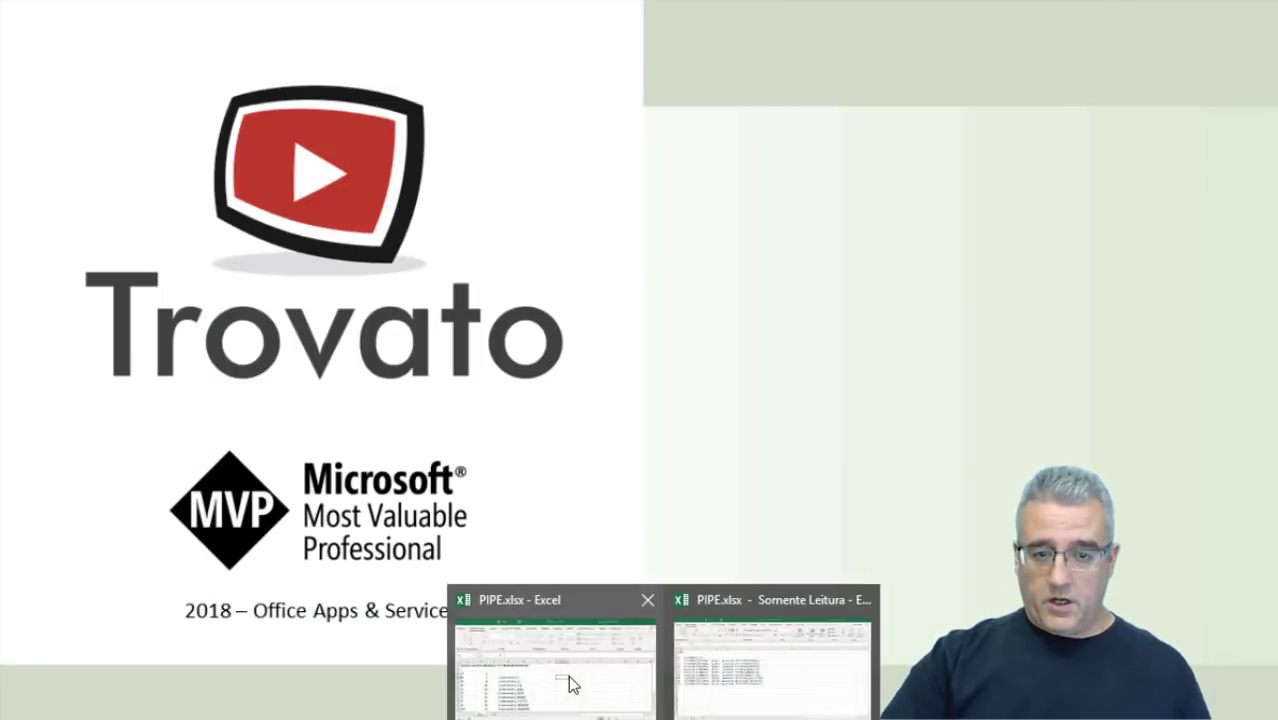
click(571, 685)
key(alt+F4)
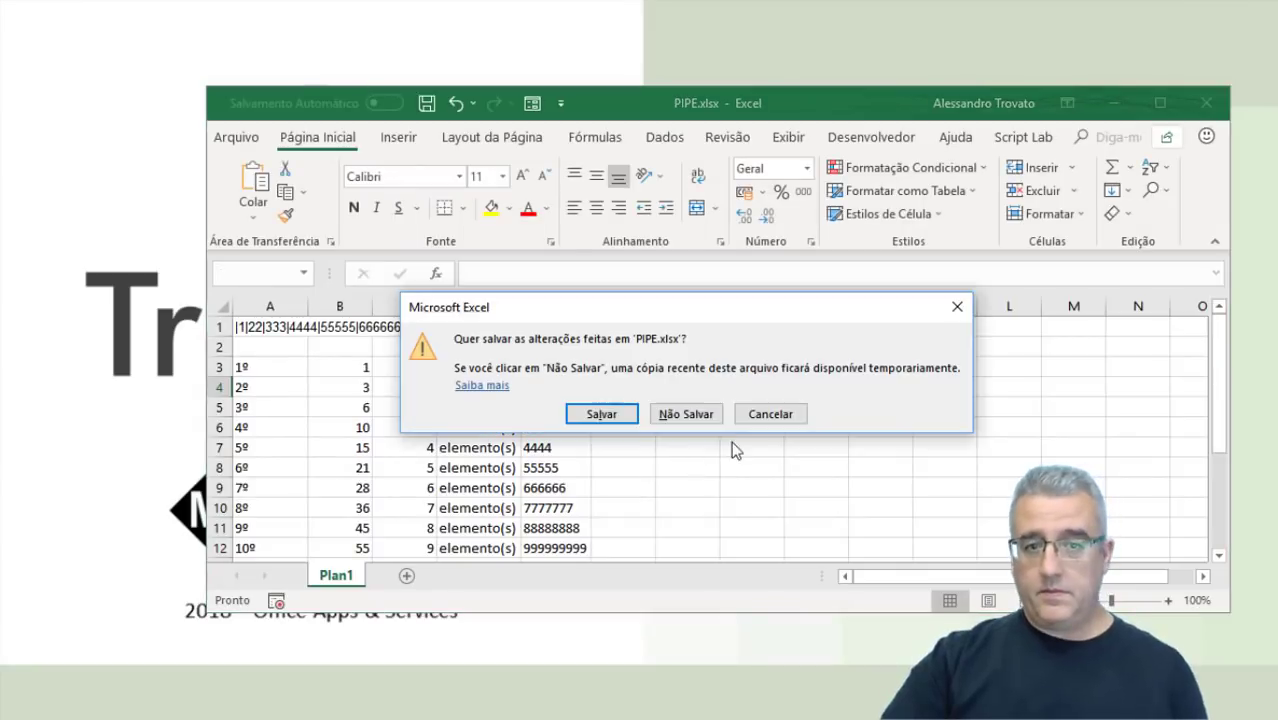
click(686, 414)
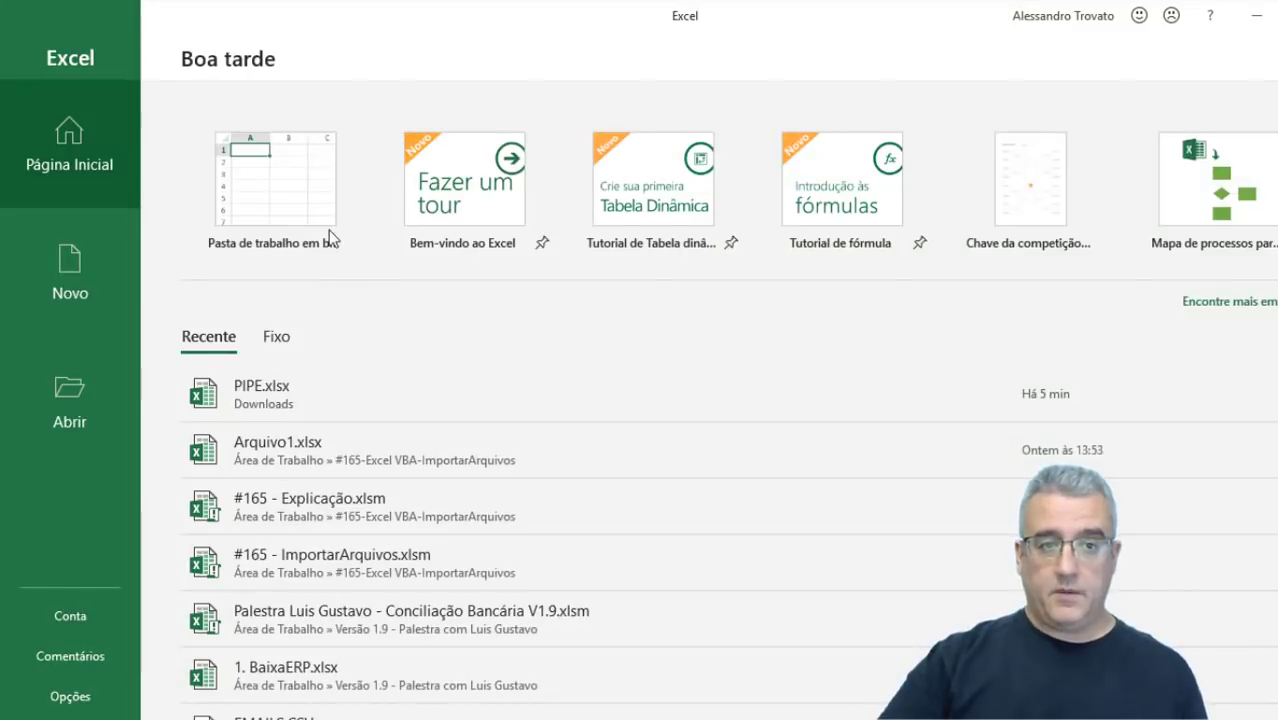
Create a blank workbook and enter |1|22|333|4444|55555|666666|7777777|88888888|999999999| in cell A1
click(305, 200)
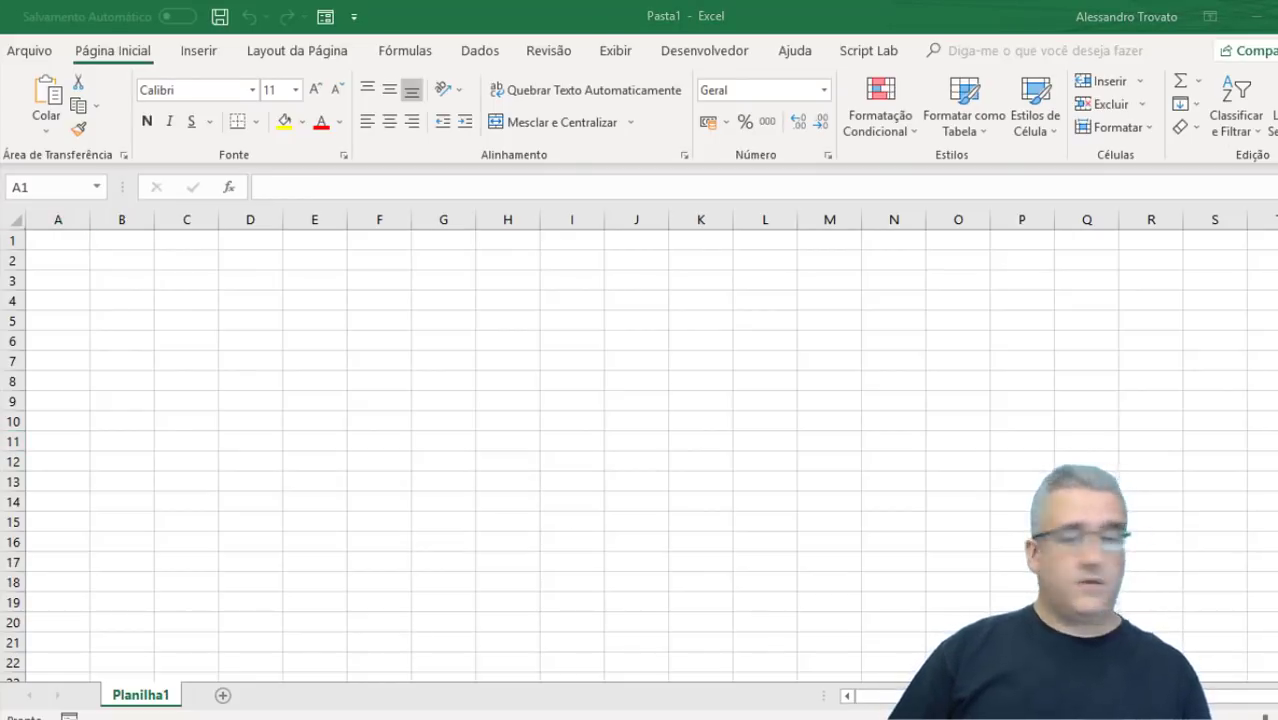
double_click(75, 242)
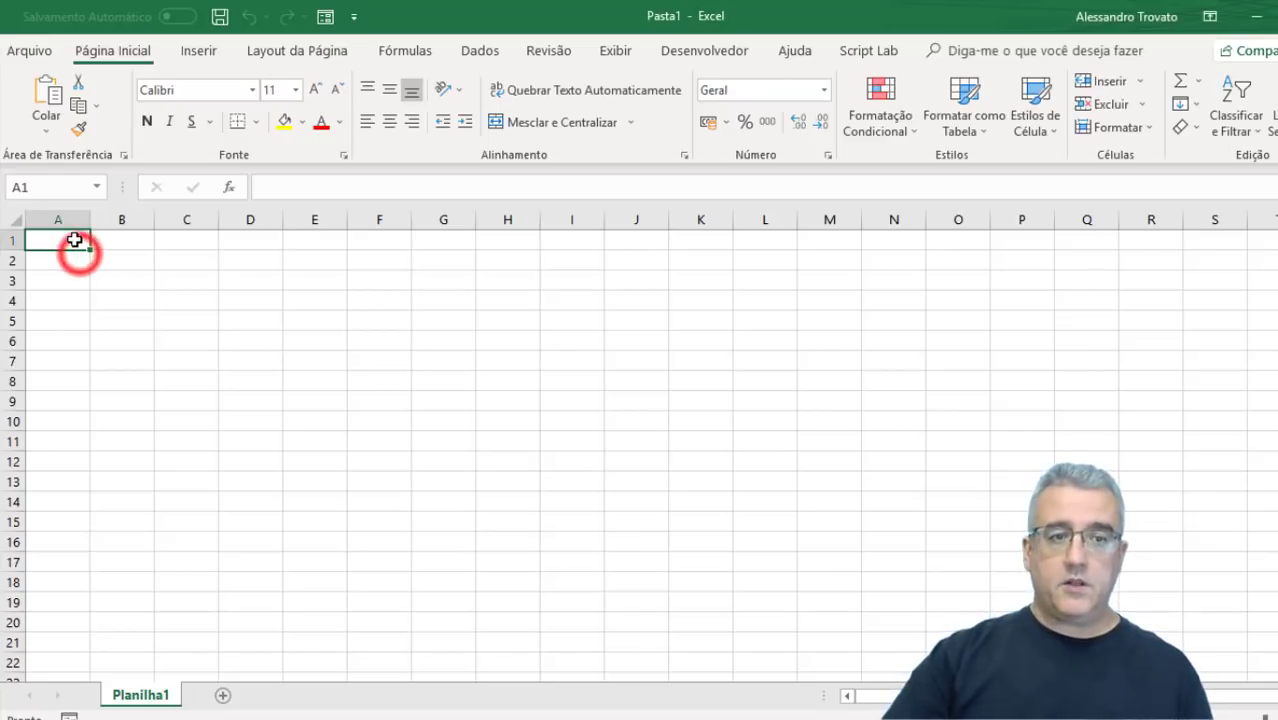
text(|1|22|333|4444|55555|666666|7777777|88888888|999999999|)
key(Return)
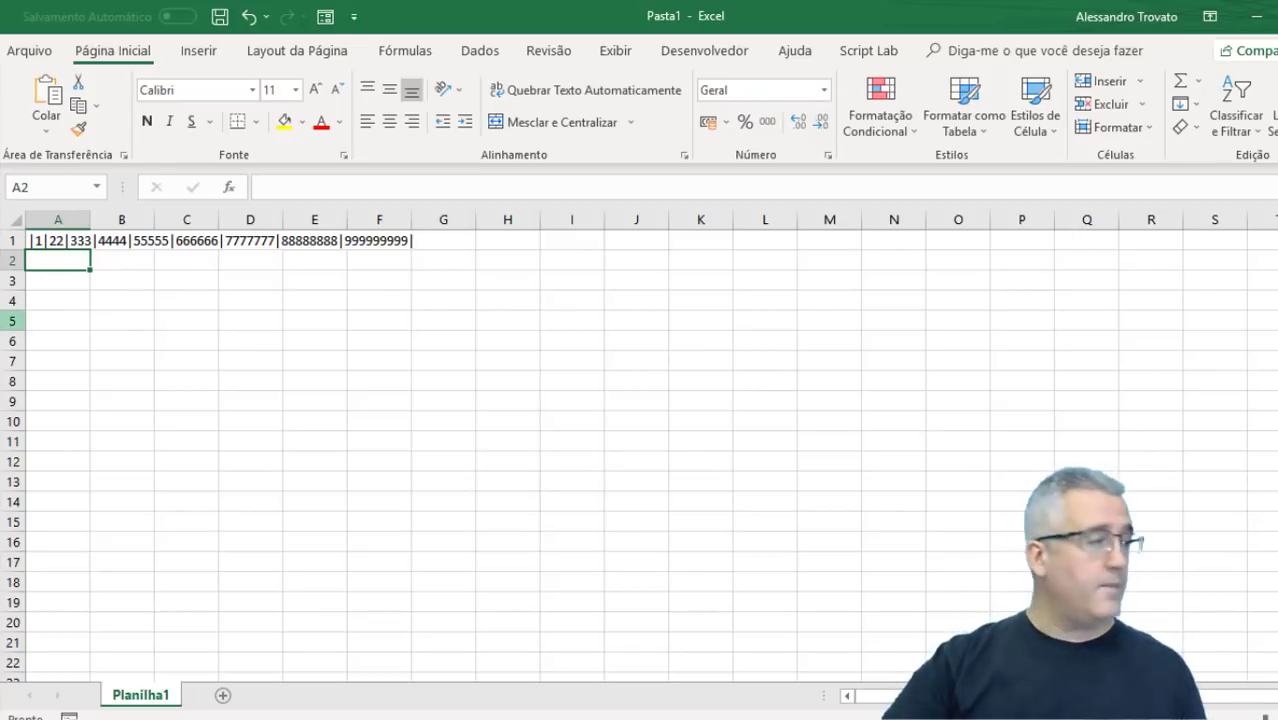
Enter 1º in A3 and 2º in A4, and extend the ordinal series down to 10º in A12
click(63, 280)
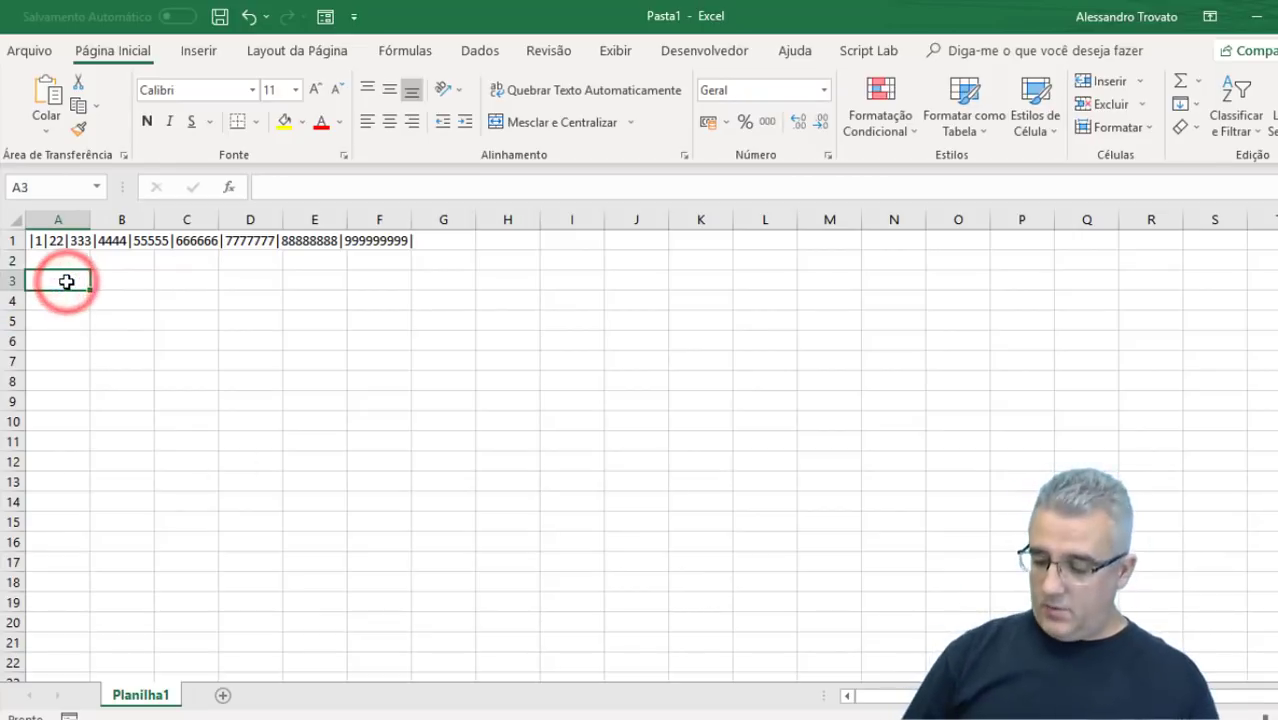
text(1º)
key(Return)
text(2º)
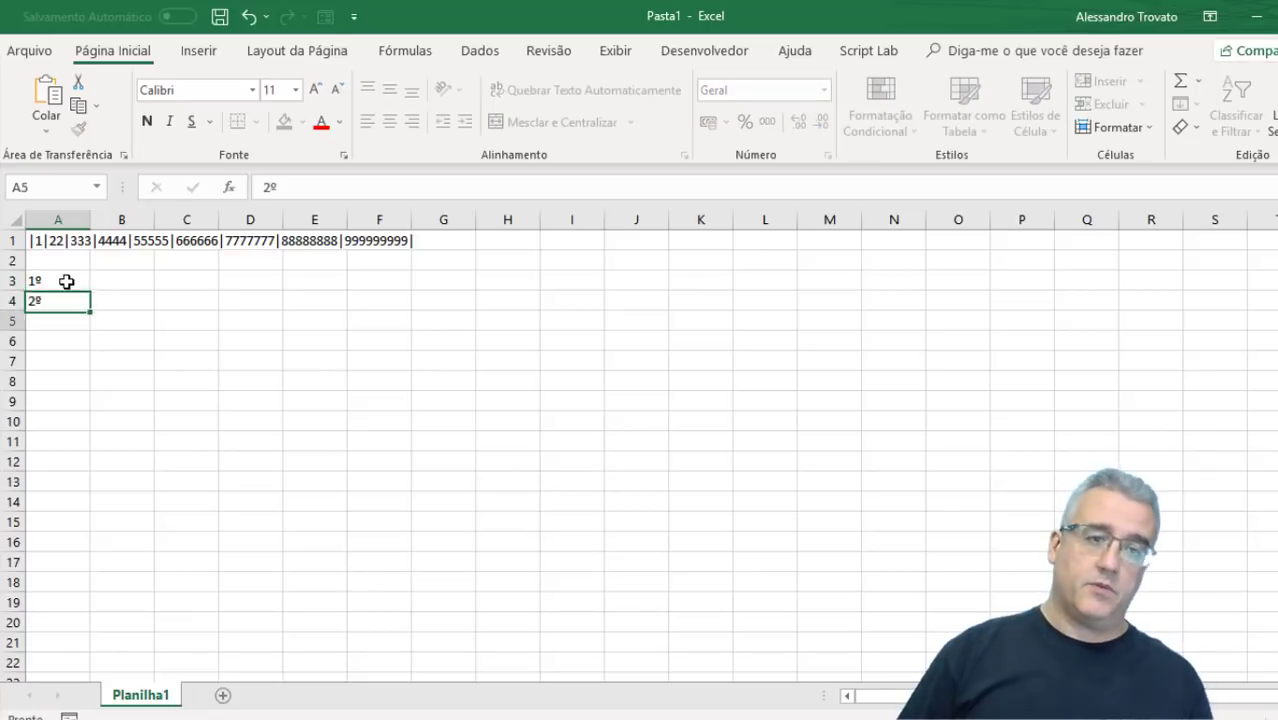
key(Return)
drag(60, 281, 85, 466)
click(134, 361)
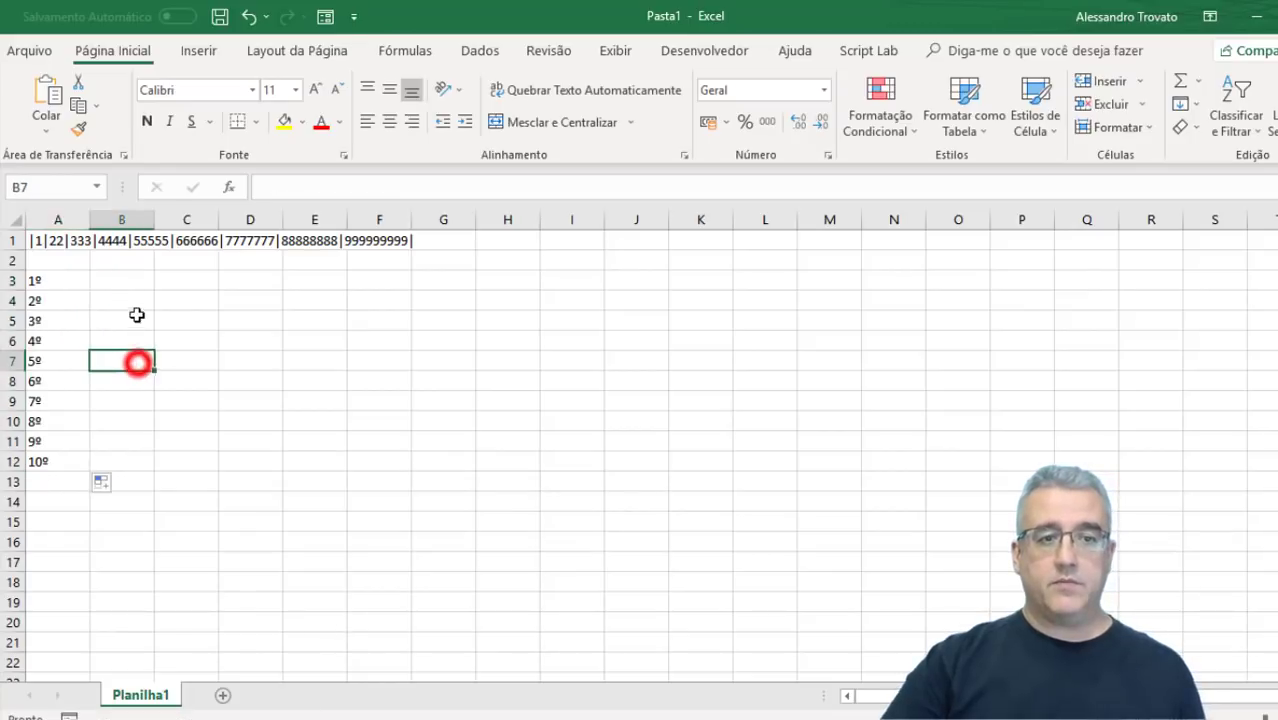
Enter =LOCALIZAR("|";A1;1) in cell B3 to find the first pipe's position in A1
click(135, 281)
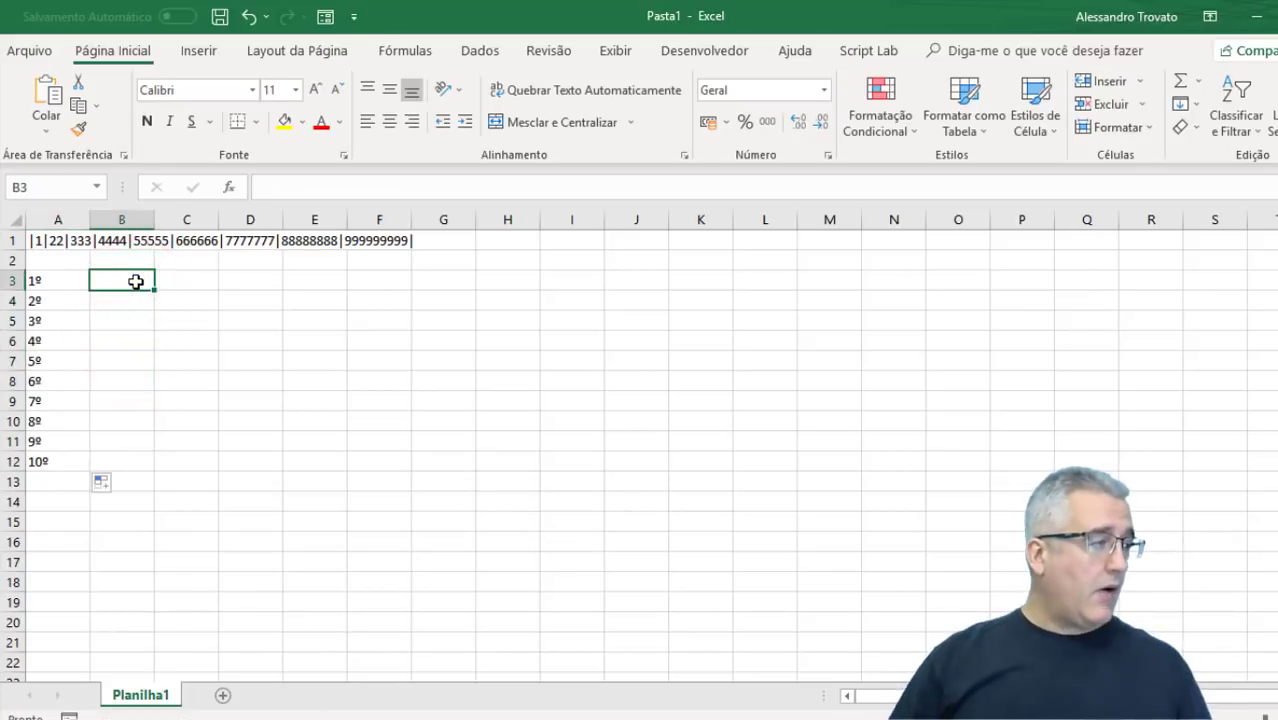
text(=locali)
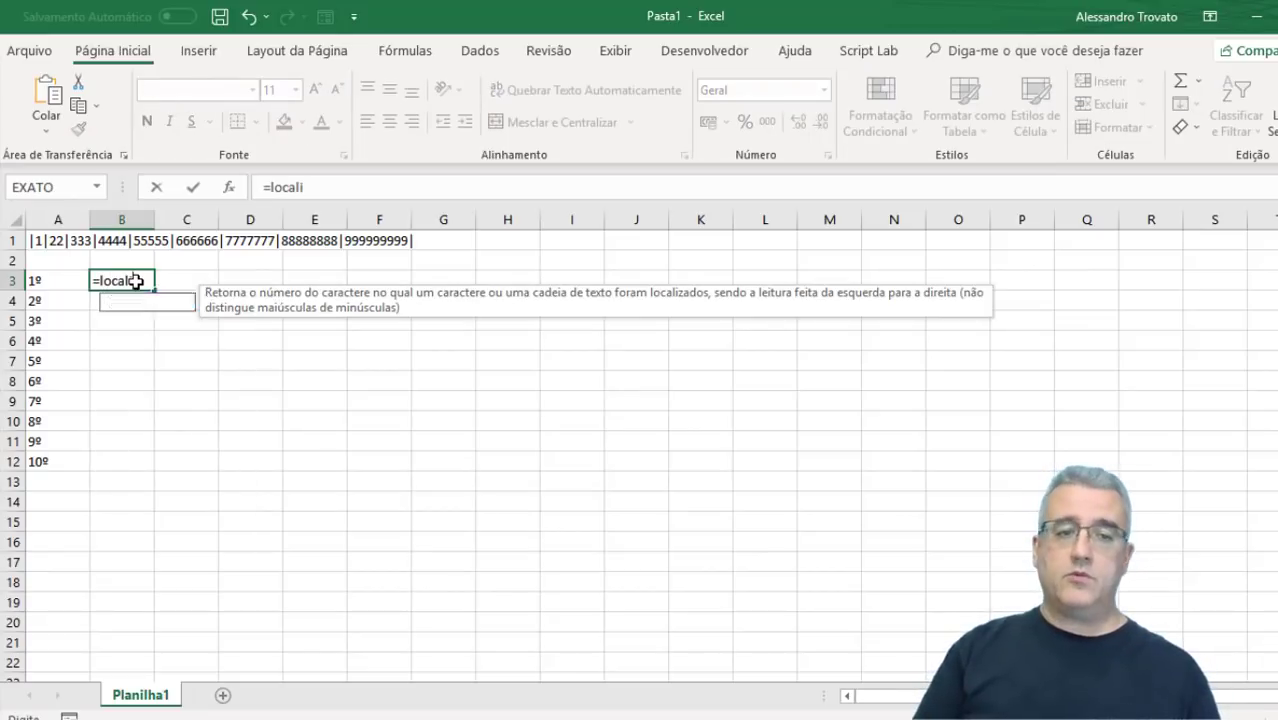
text(zar("|)
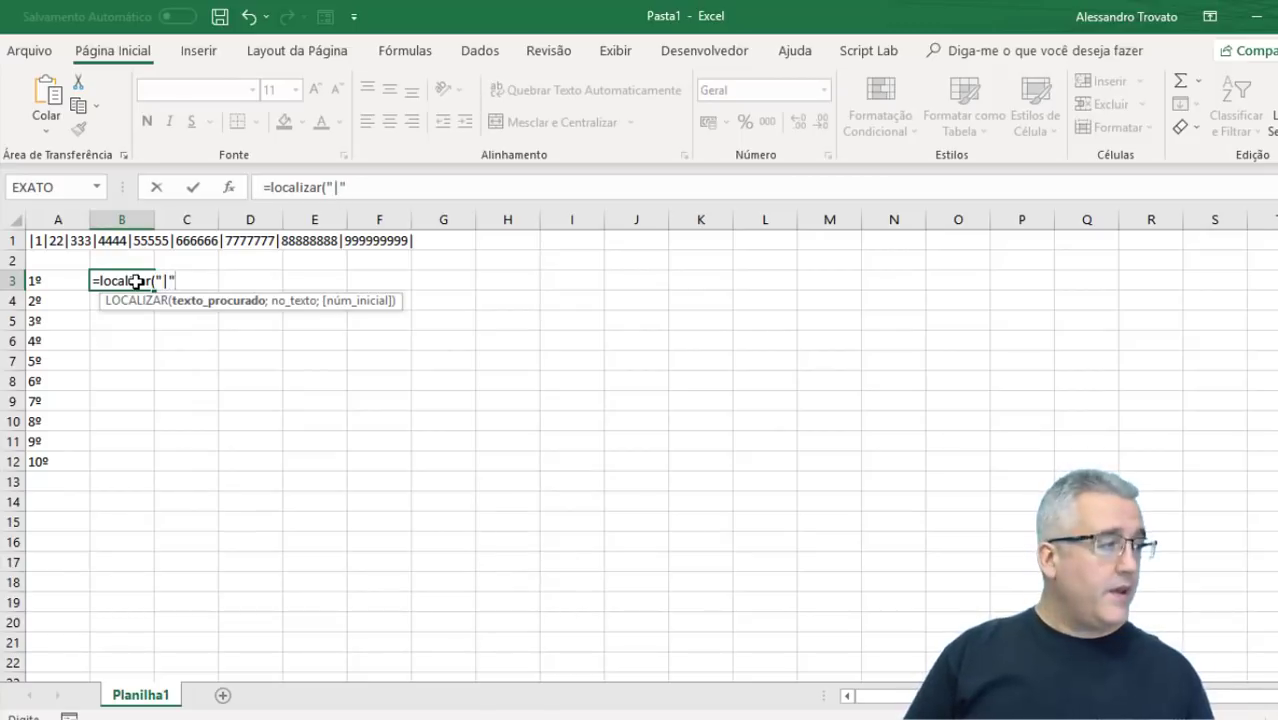
text(";)
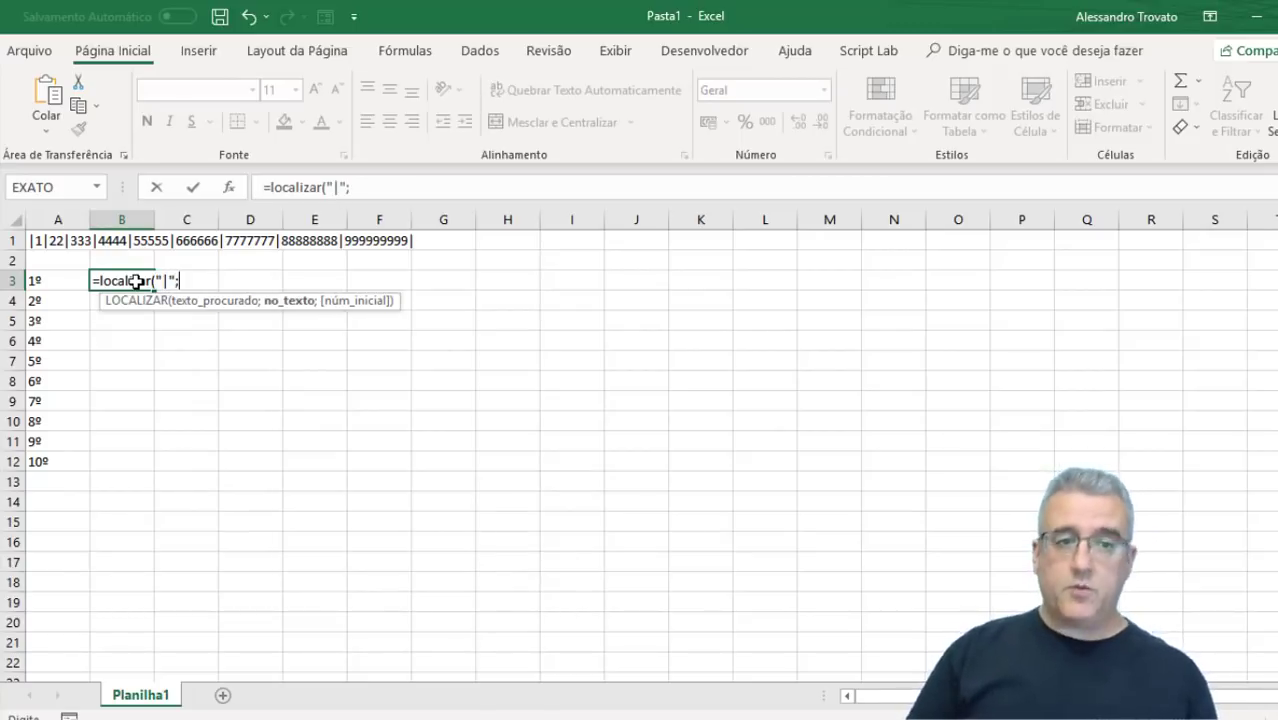
key(Up)
key(Up)
key(Left)
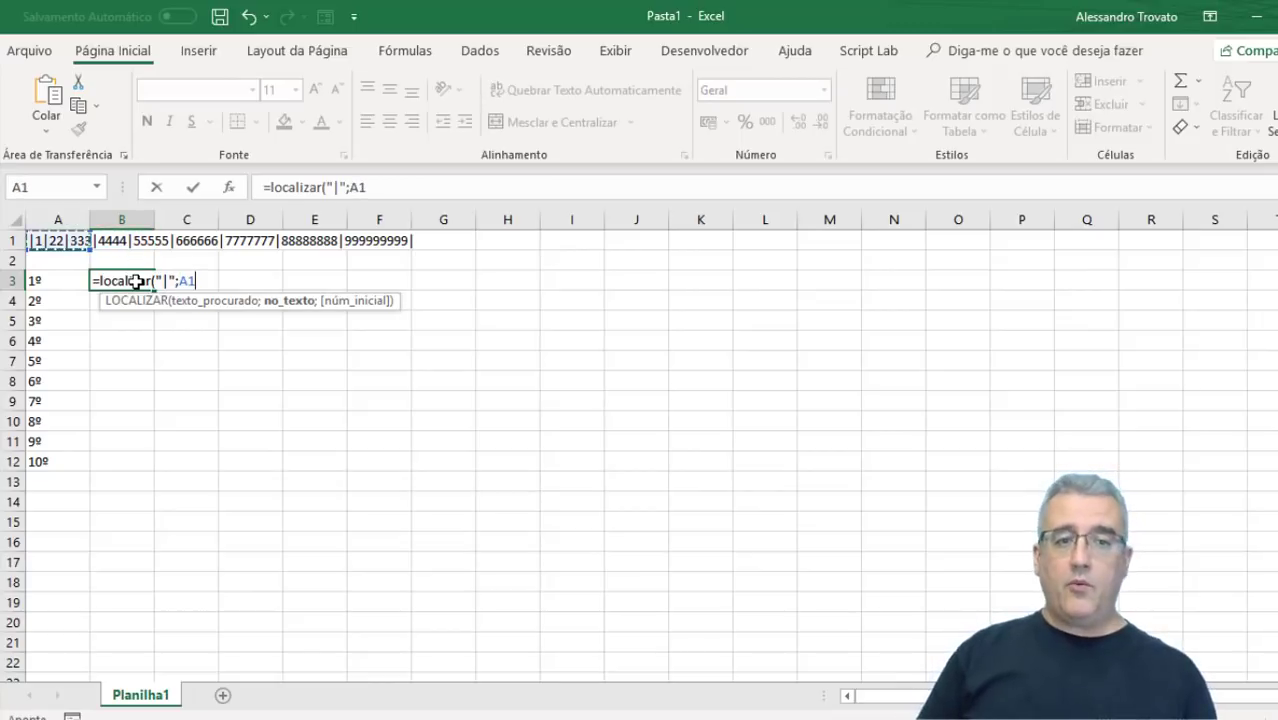
text(;1)
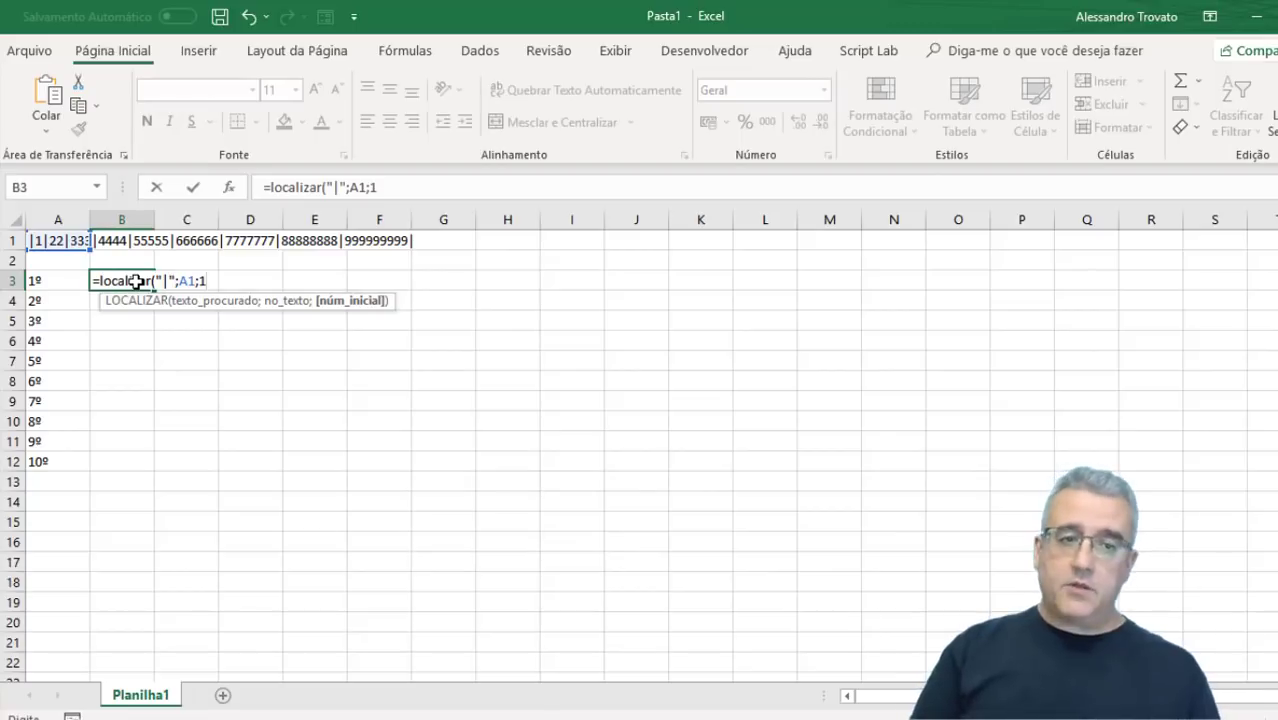
text())
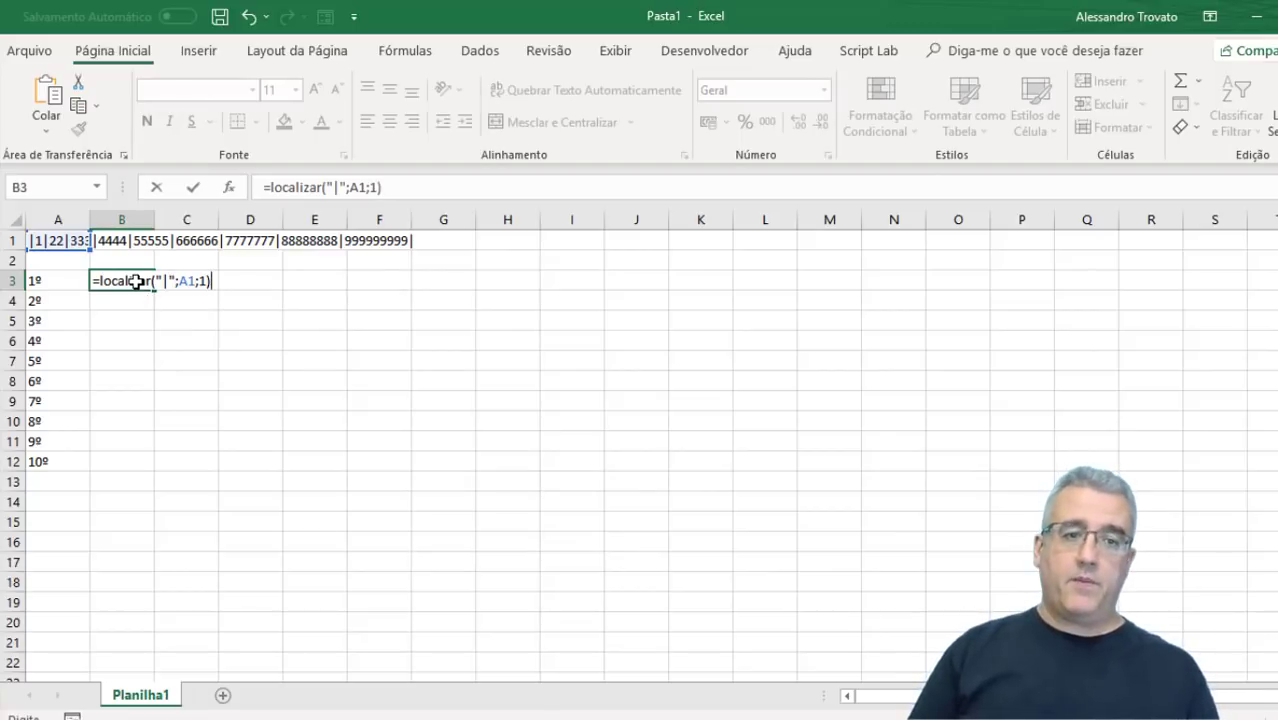
key(Return)
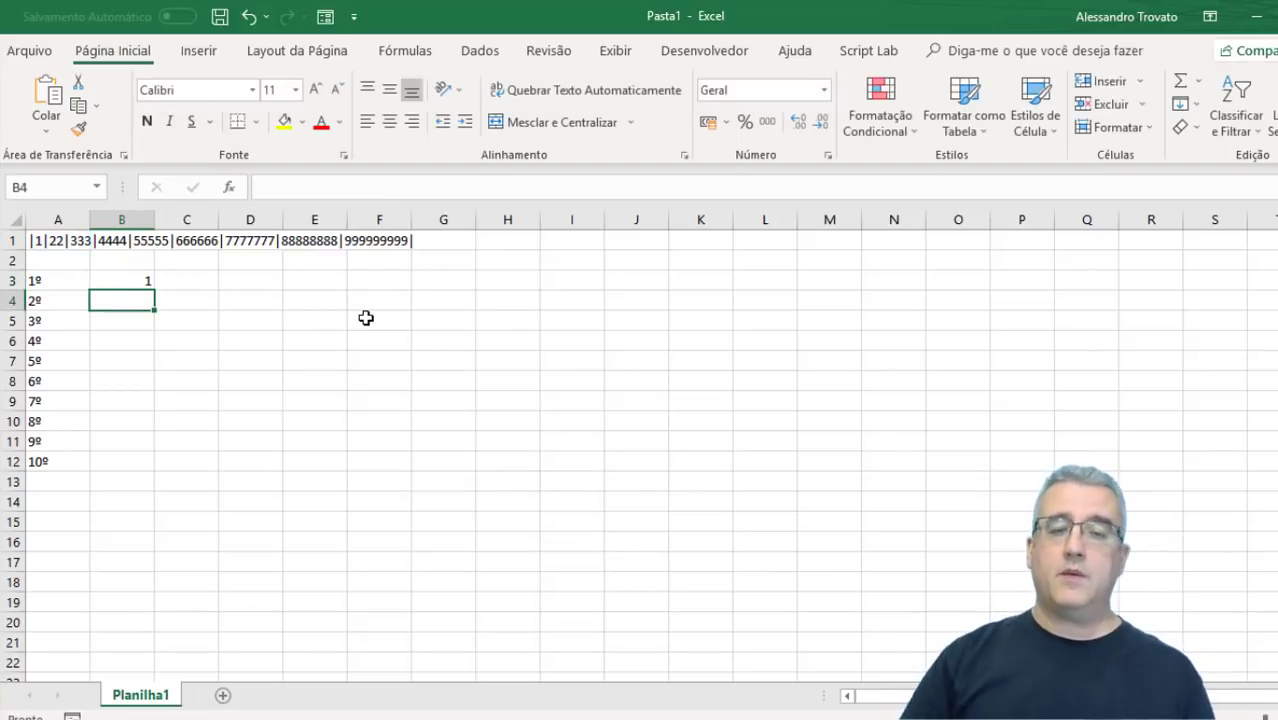
Start a LOCALIZAR formula in cell B4 beside the 2º label
scroll(354, 322, up, 3)
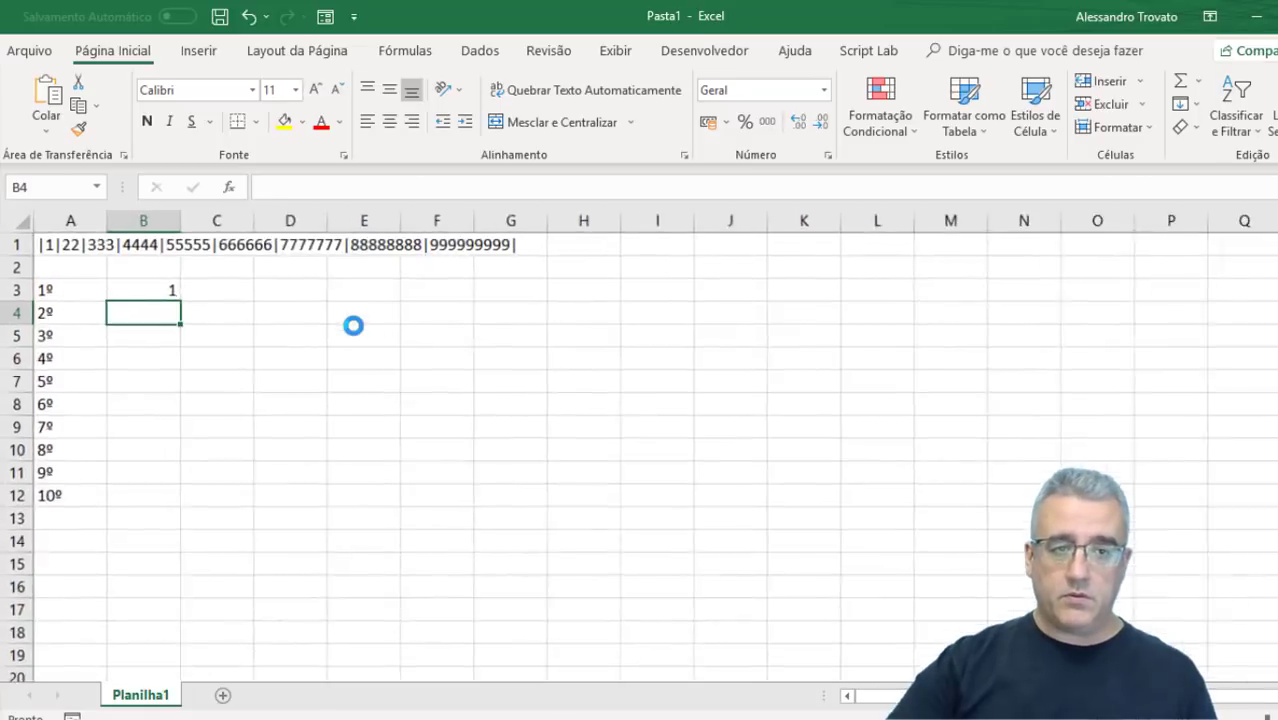
scroll(354, 322, up, 2)
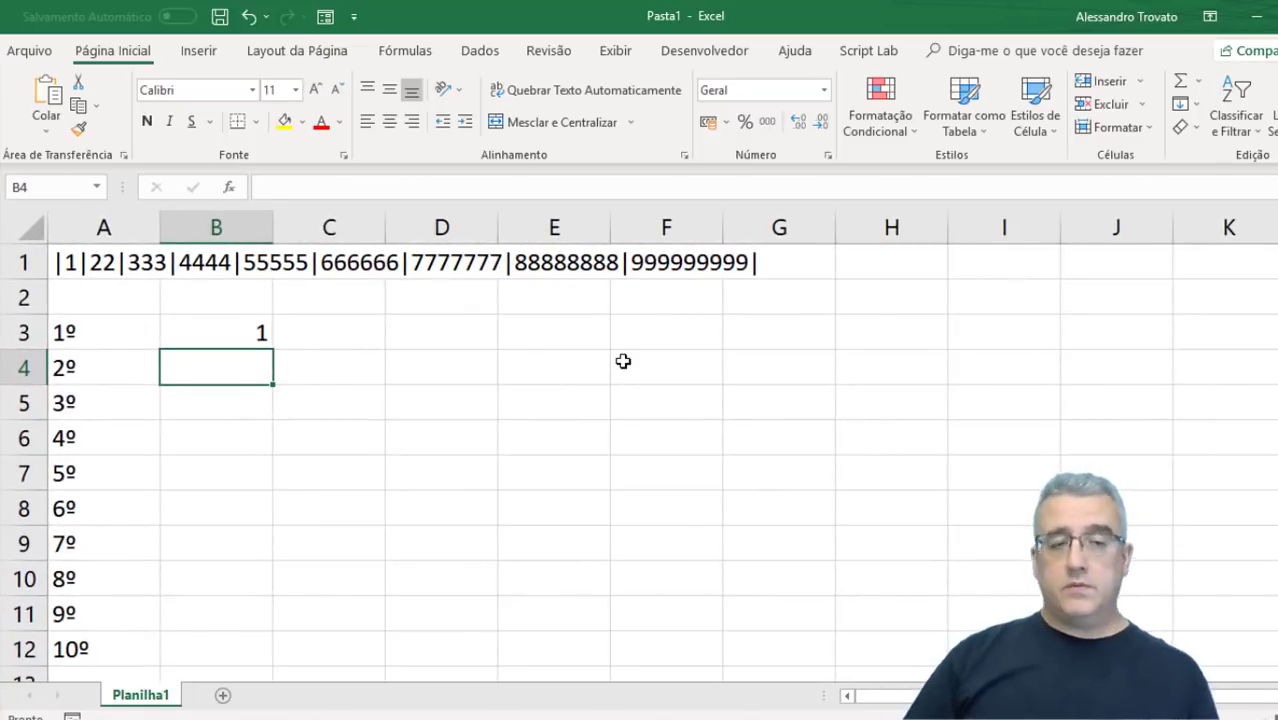
text(=lo)
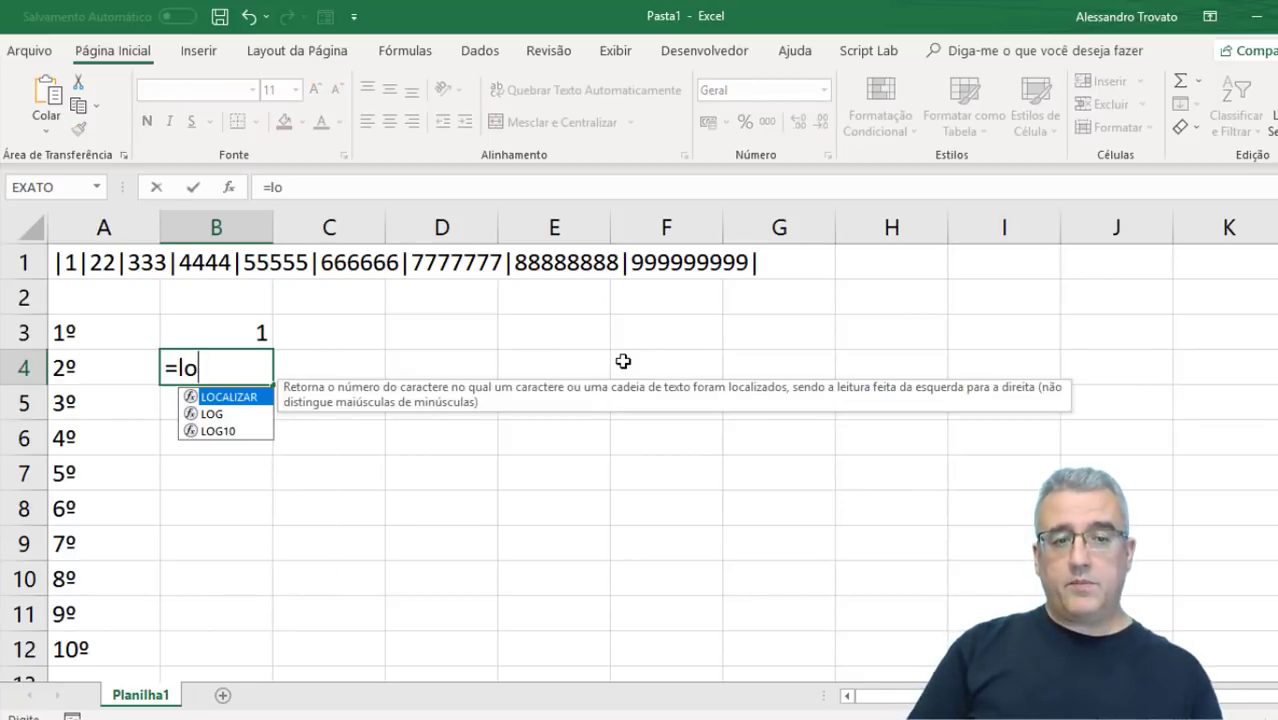
text(calizar()
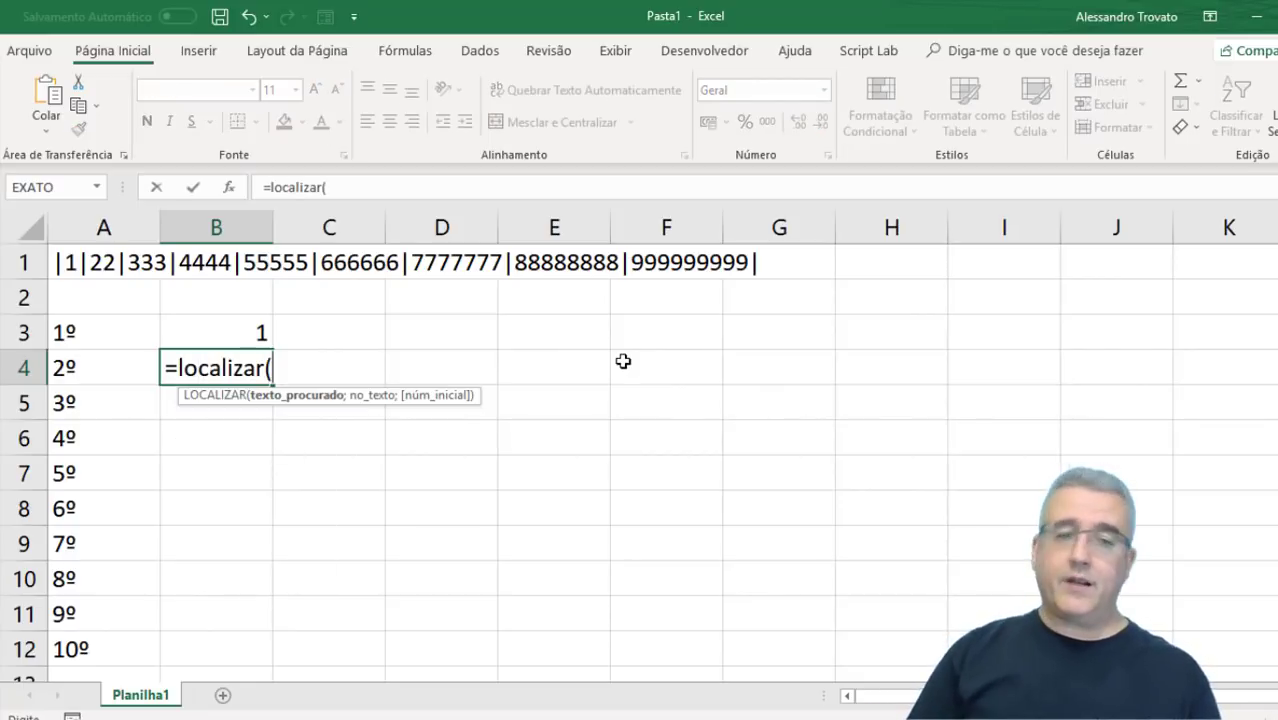
key(Left)
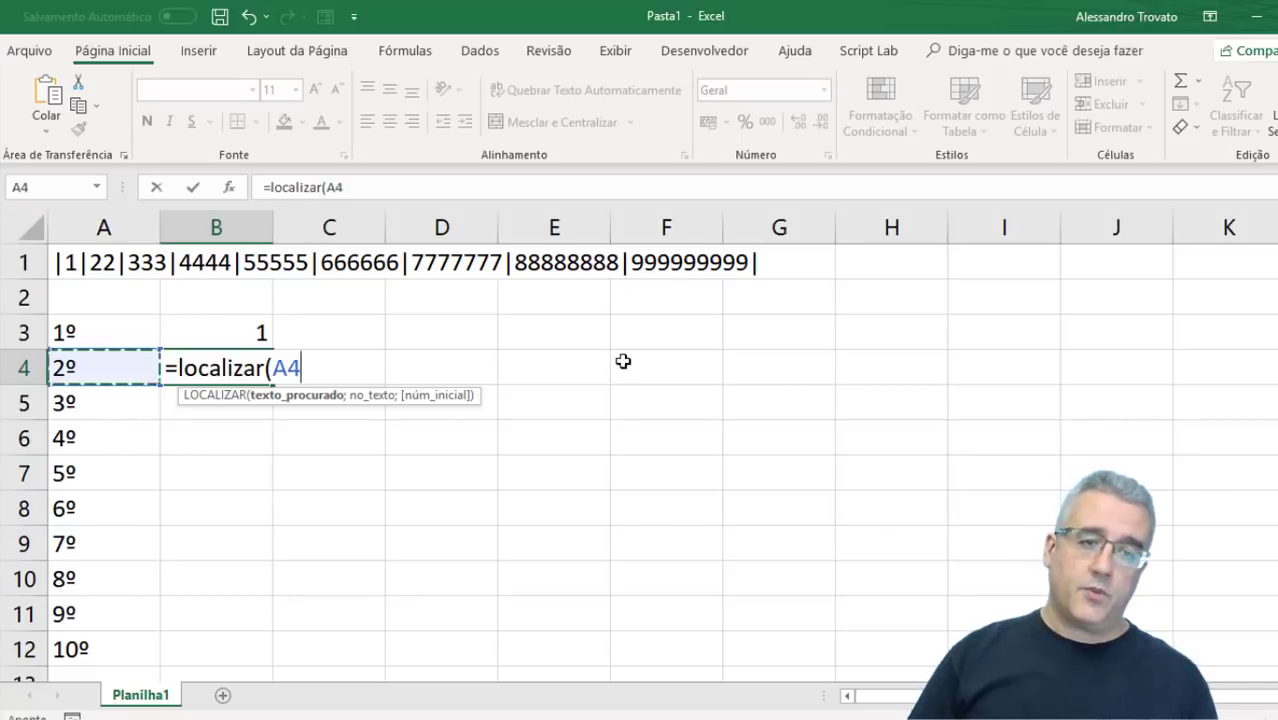
key(Up)
key(Up)
key(Down)
key(BackSpace)
key(BackSpace)
Complete the formula in B4 as =LOCALIZAR("|";A1;B3+1) to find the second pipe's position
text(")
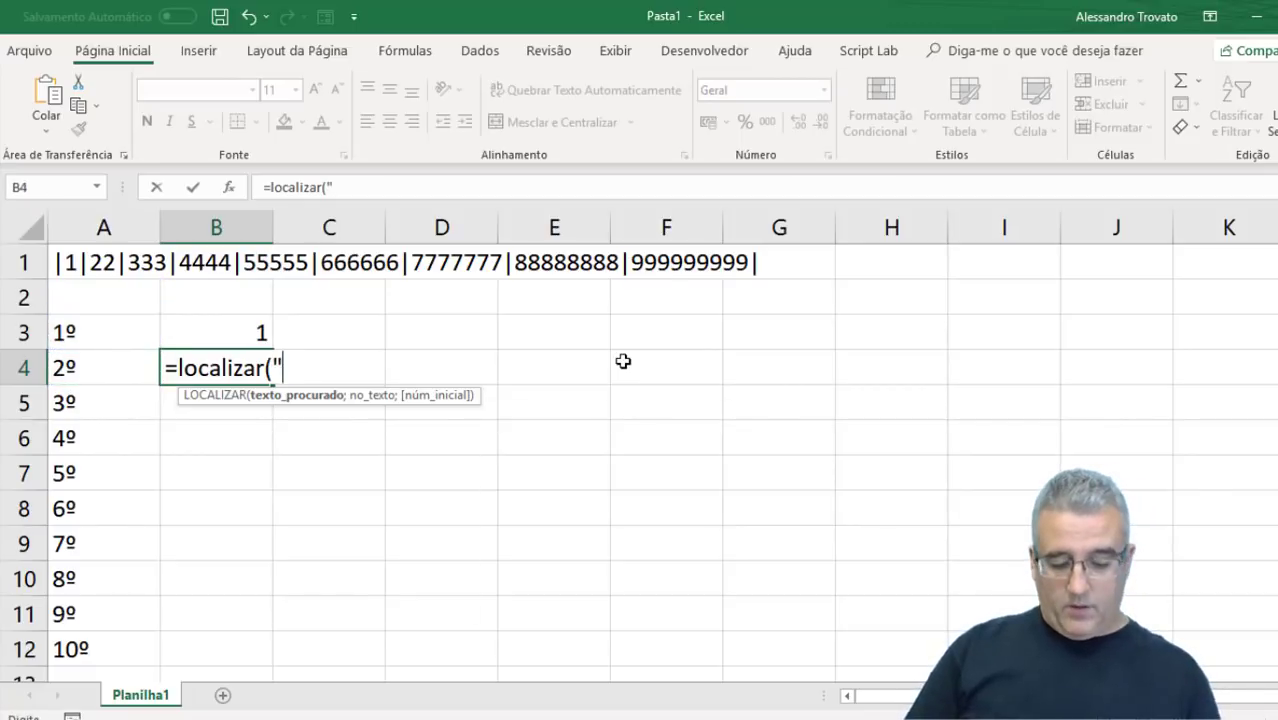
text(|")
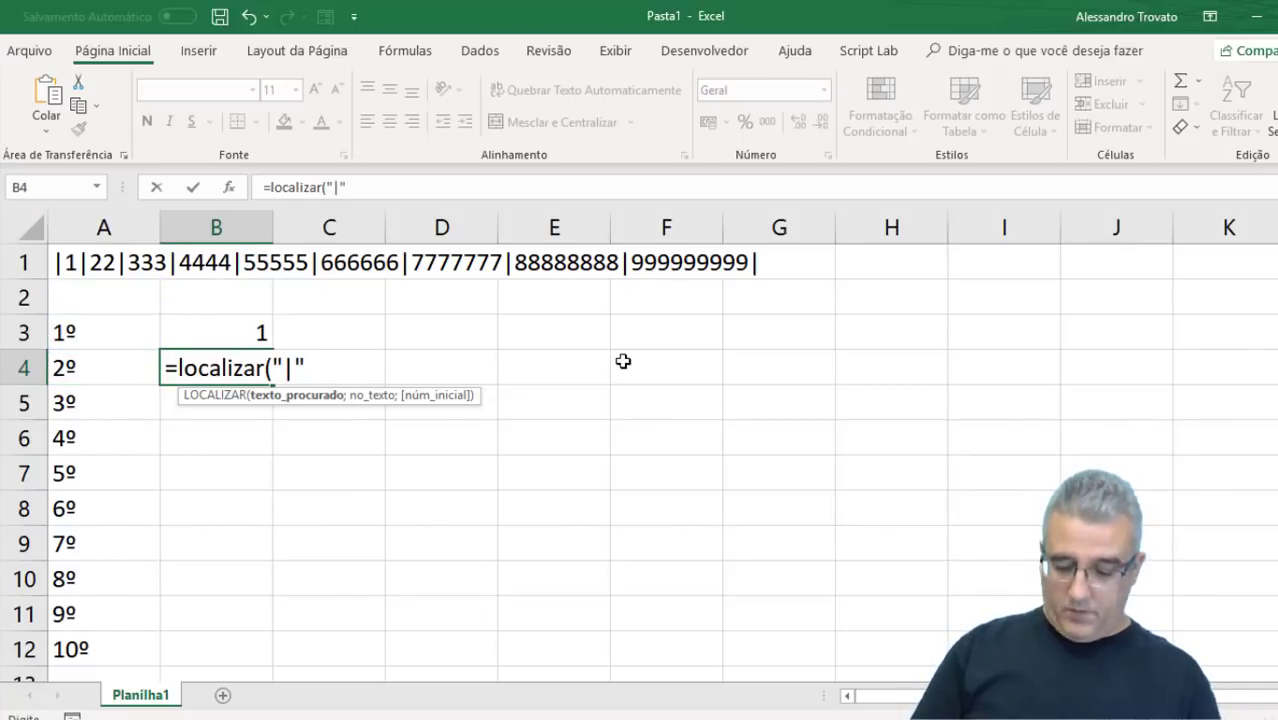
text(/)
key(BackSpace)
text(;)
key(Up)
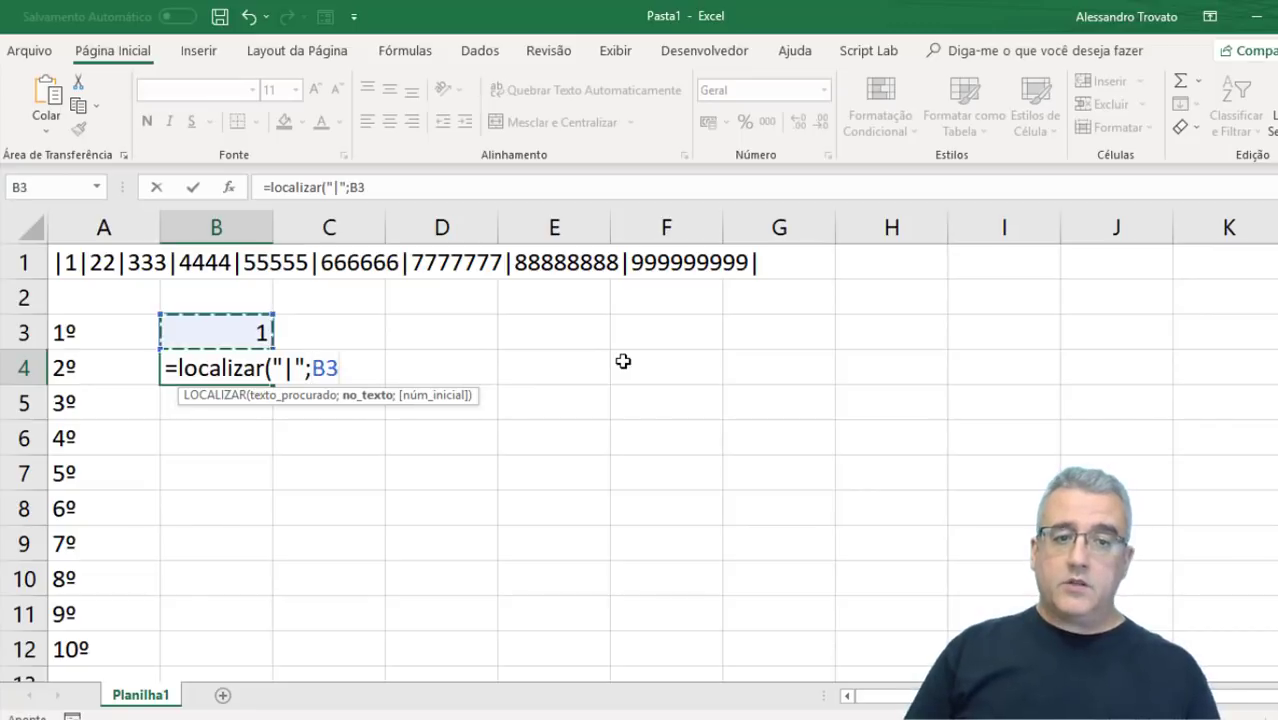
key(Up)
key(Up)
key(Left)
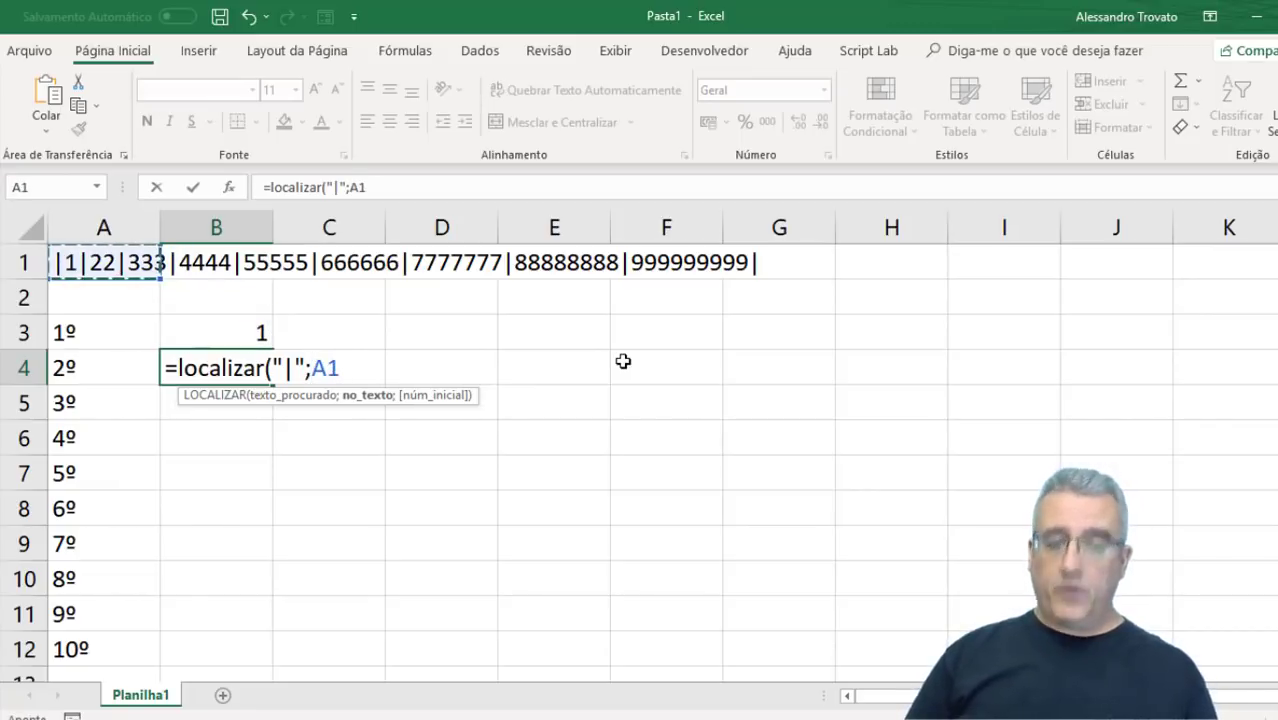
text(;)
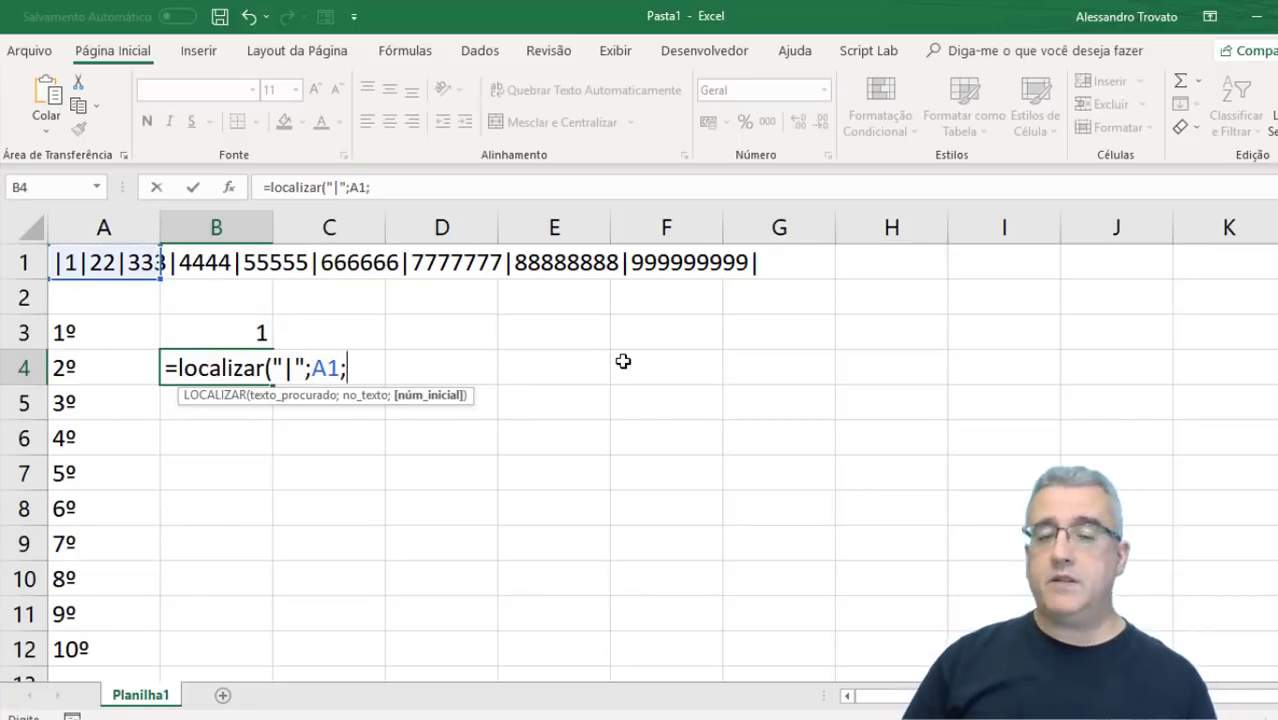
key(Up)
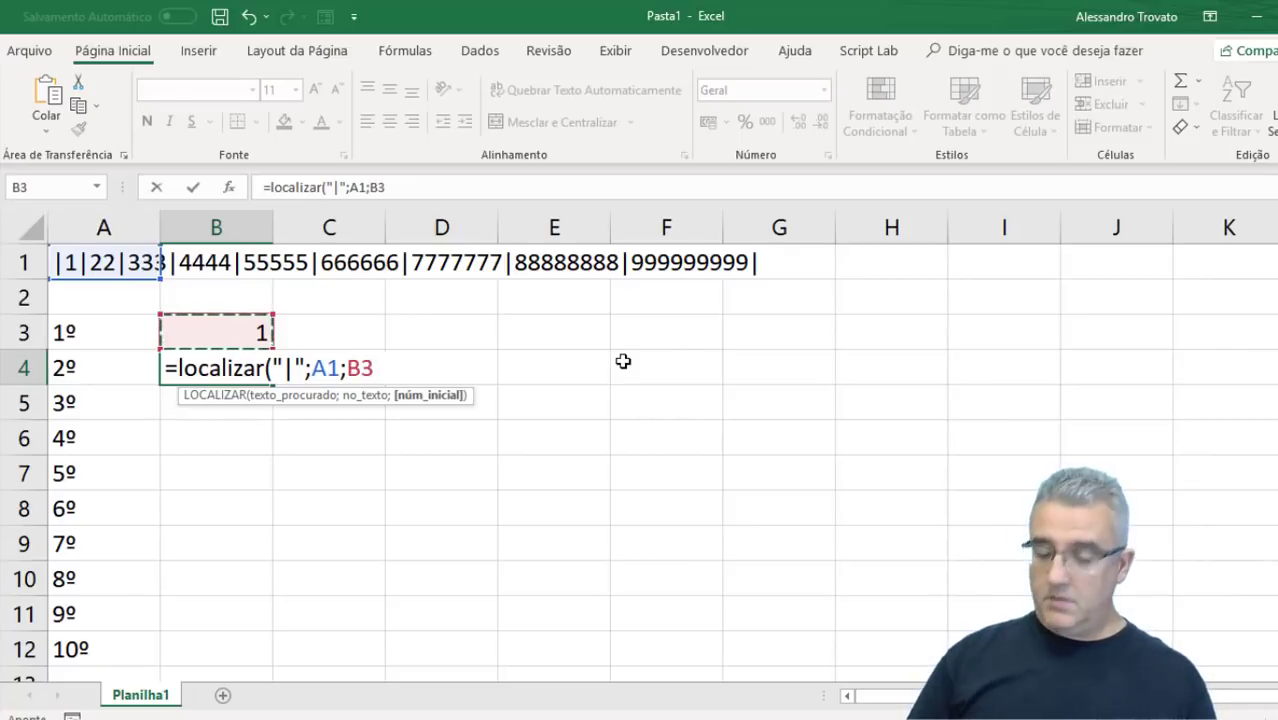
text(+1))
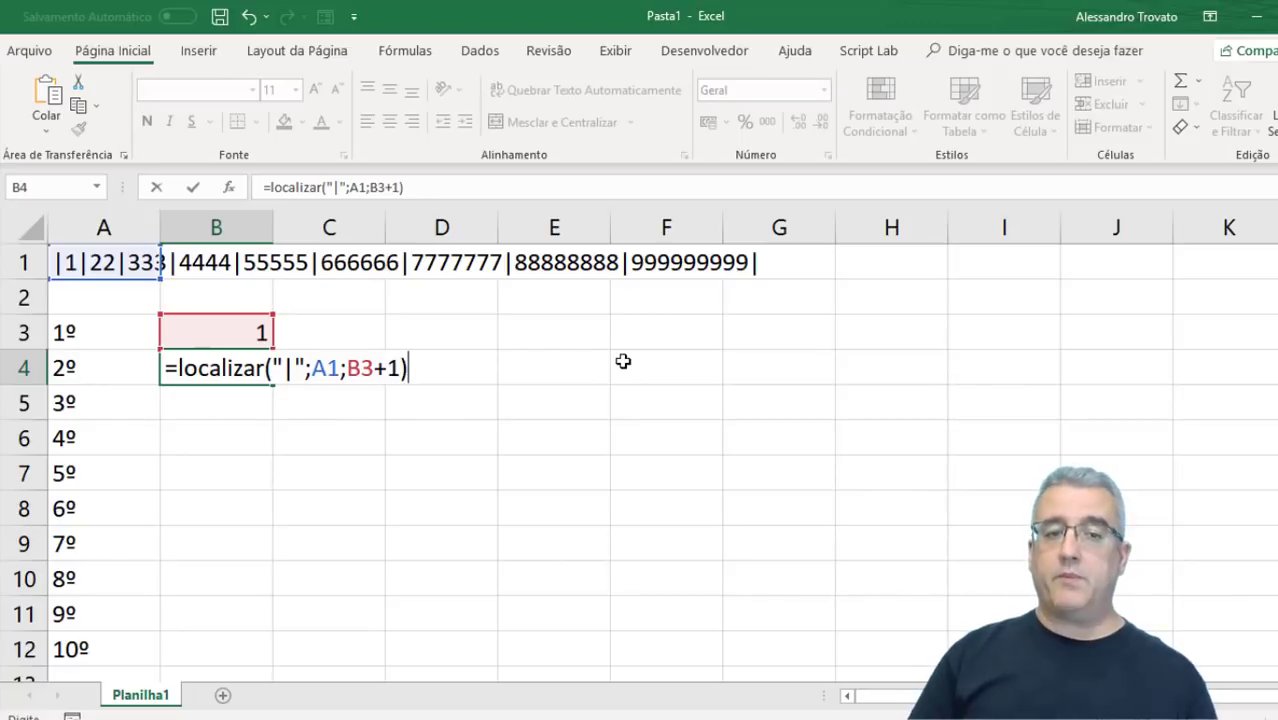
key(Return)
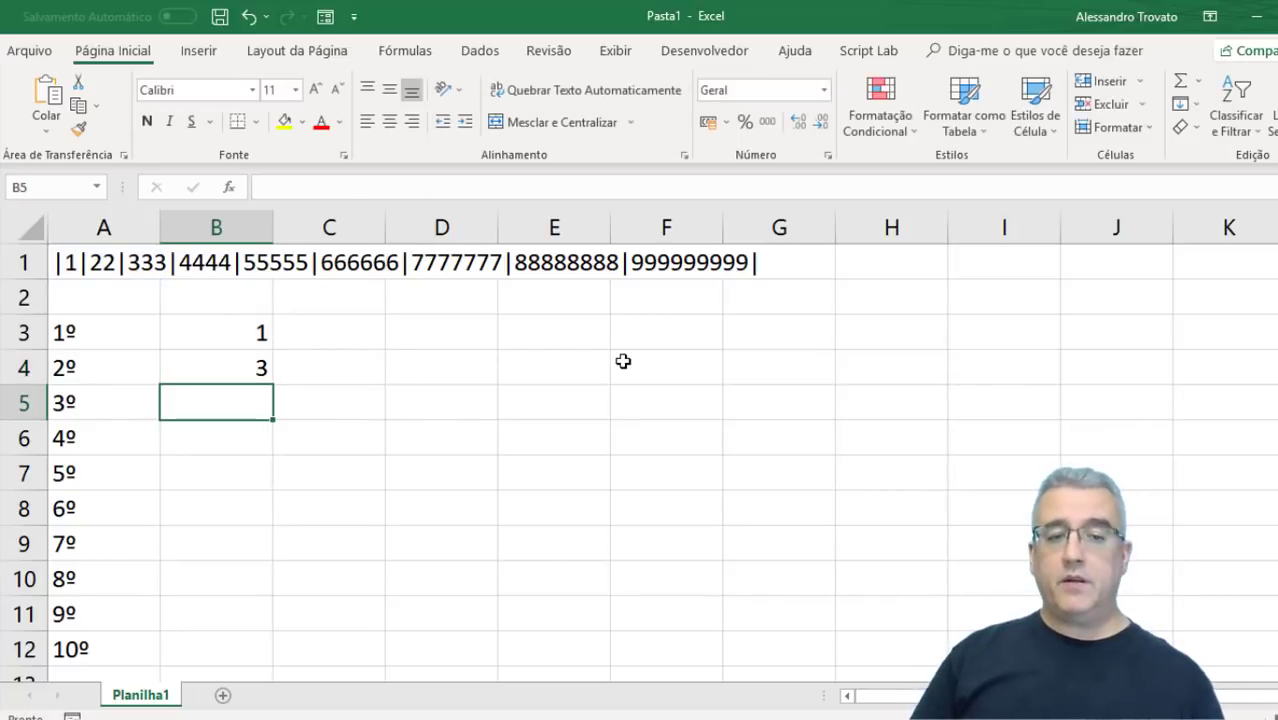
Make the A1 reference in B4's formula absolute, giving =LOCALIZAR("|";$A$1;B3+1)
key(Up)
key(F2)
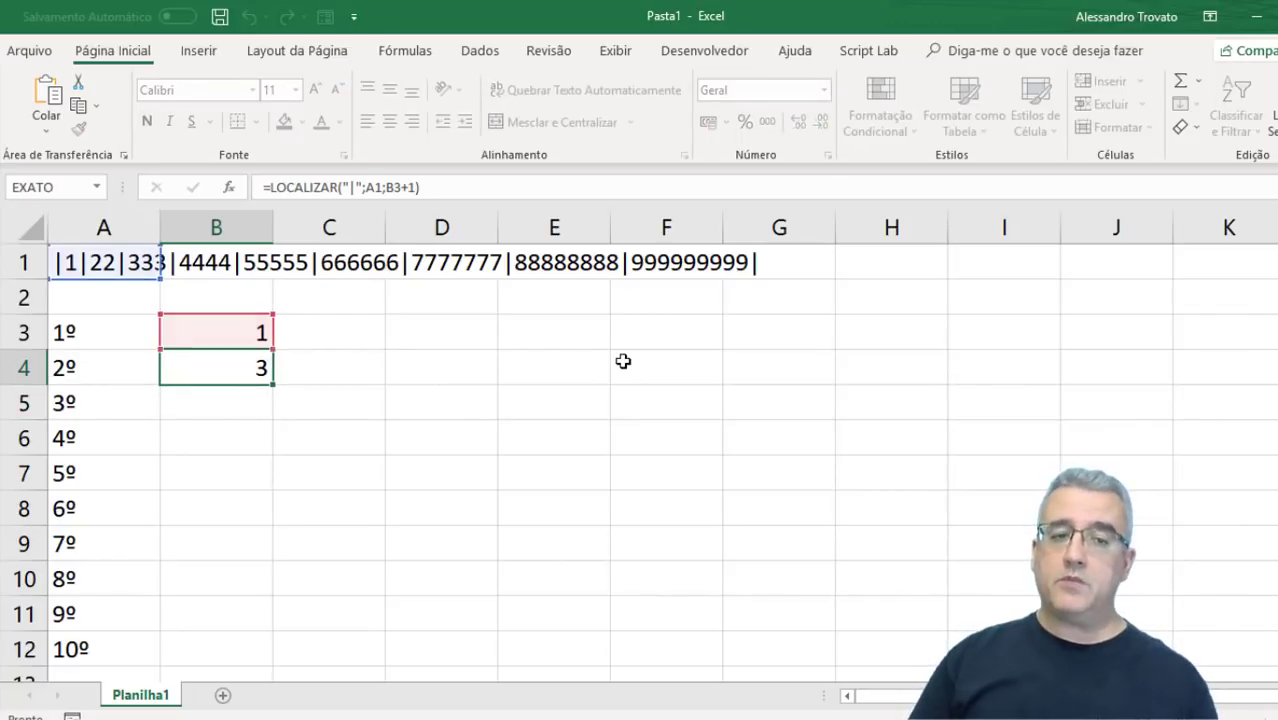
key(Escape)
key(F2)
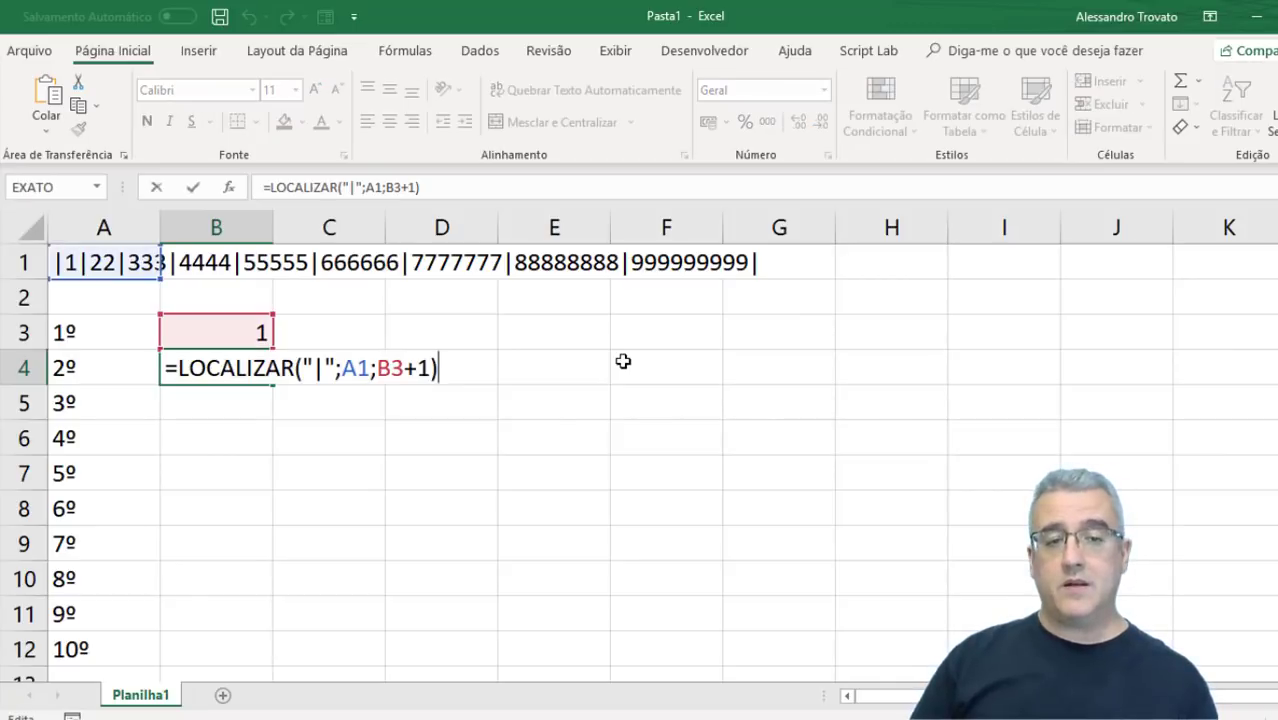
key(Left)
key(Left)
key(Left)
key(Left)
key(Left)
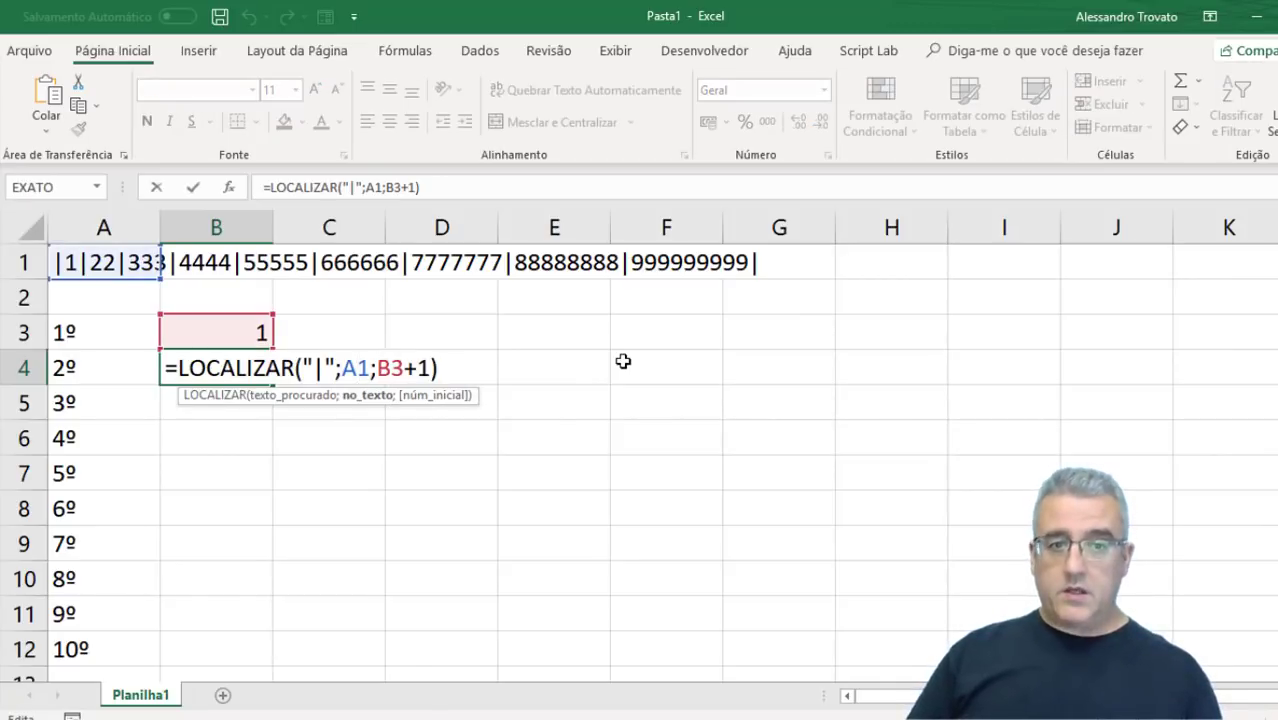
key(F4)
key(Return)
key(Up)
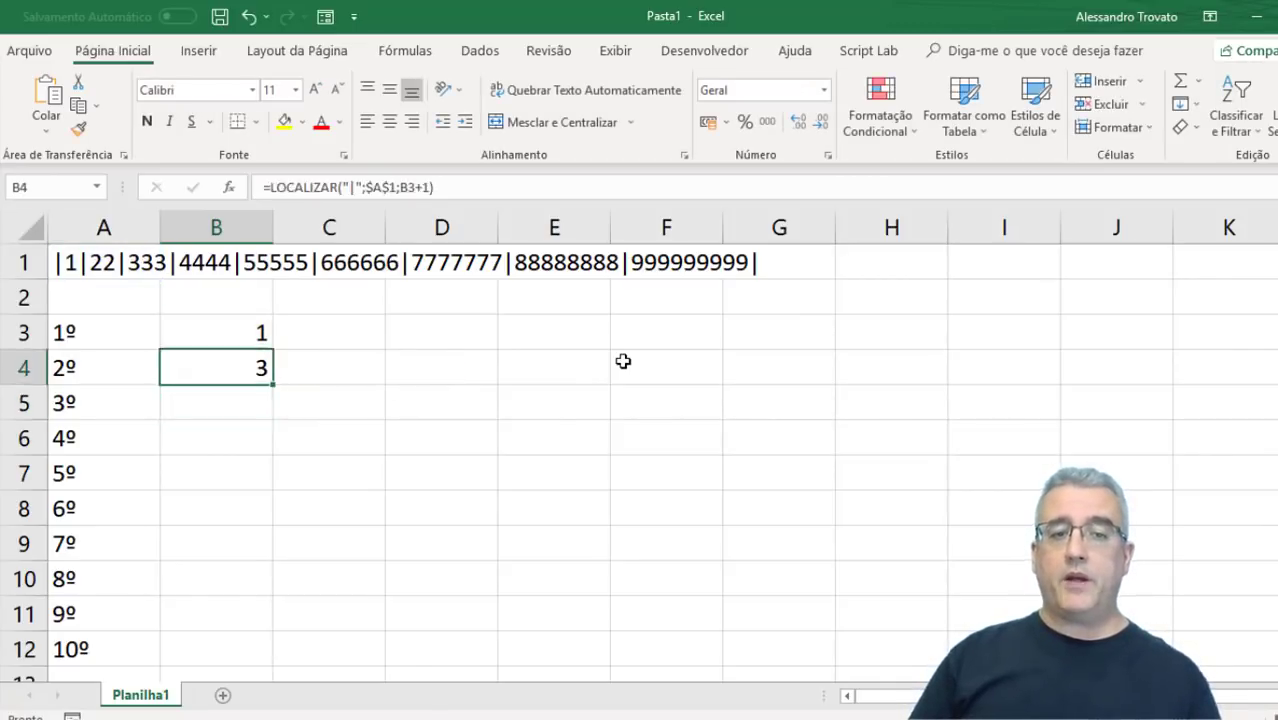
Copy the LOCALIZAR formula from B4 down to B5:B12 for the 3º to 10º delimiters
key(ctrl+c)
key(Down)
key(shift+Down)
key(shift+Down)
key(shift+Down)
key(shift+Down)
key(shift+Down)
key(shift+Down)
key(shift+Down)
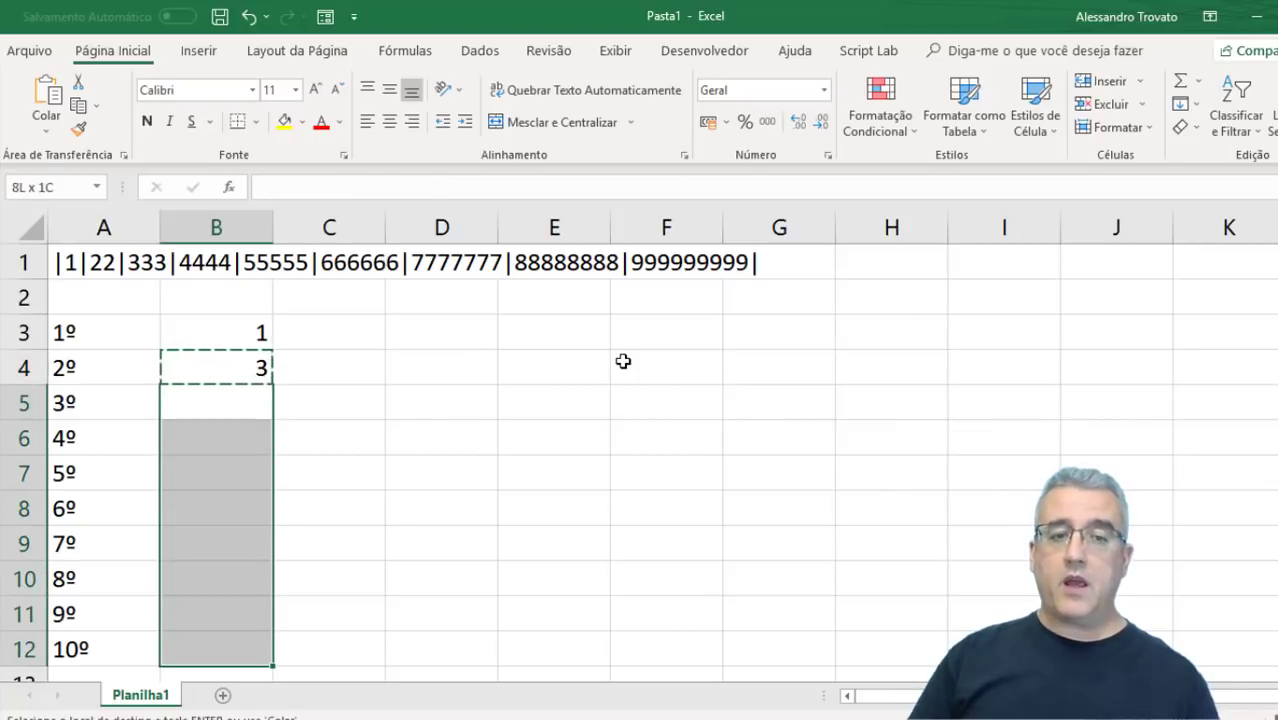
key(ctrl+v)
key(Up)
key(Up)
key(Escape)
Examine the LOCALIZAR formulas down column B from the 1º to the 10º row against the text in A1
key(Down)
key(Down)
key(Up)
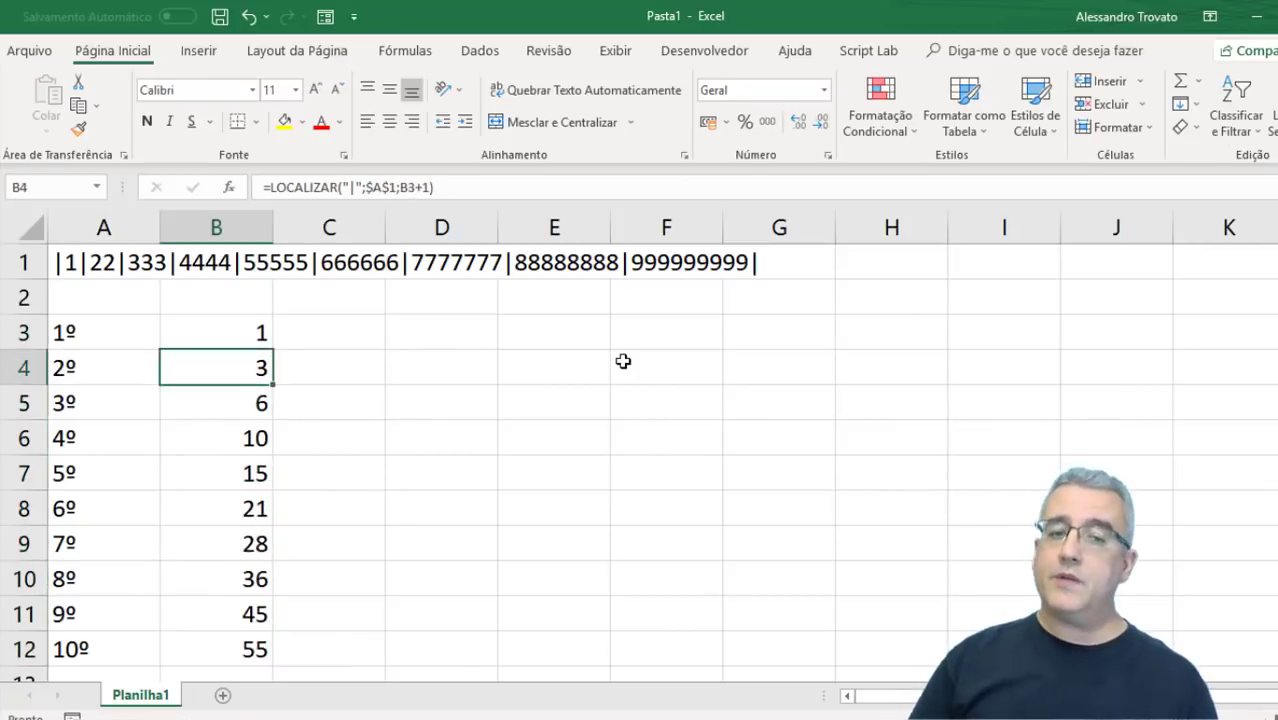
key(Up)
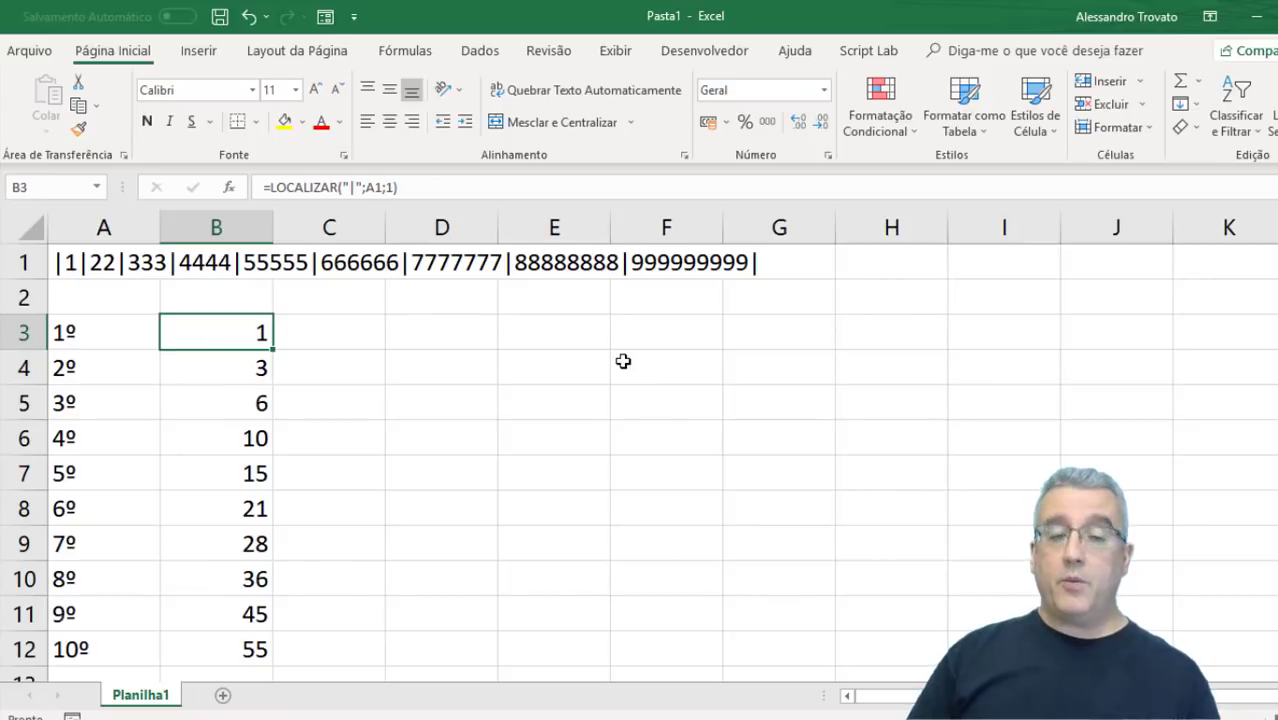
key(Down)
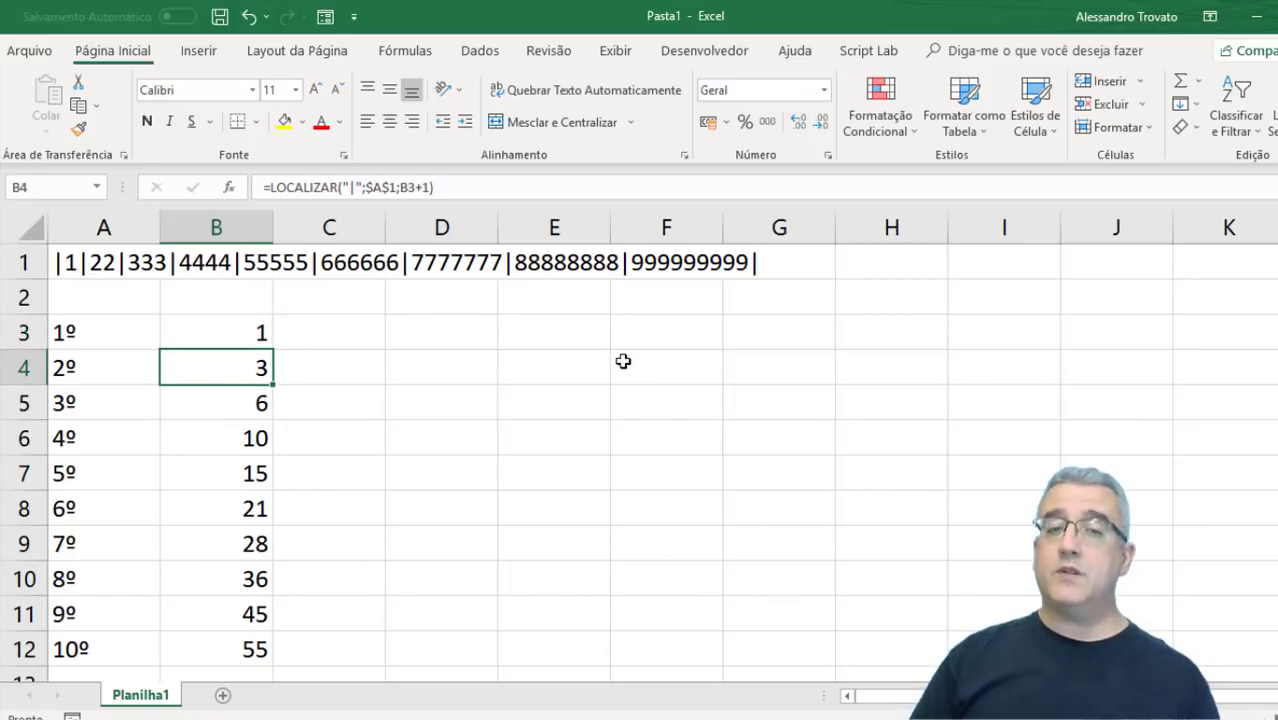
key(Down)
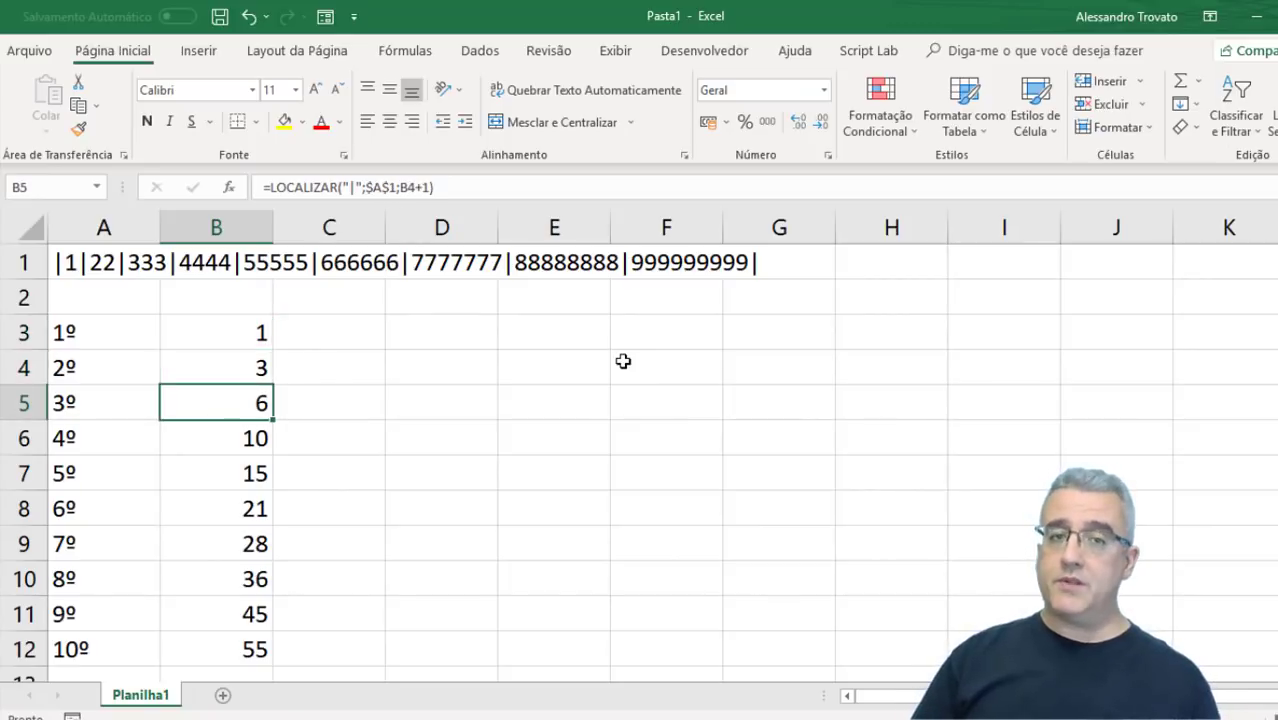
key(Down)
key(Down)
key(Down)
key(Down)
key(Down)
key(Down)
key(Down)
key(Down)
key(Up)
key(Up)
key(Up)
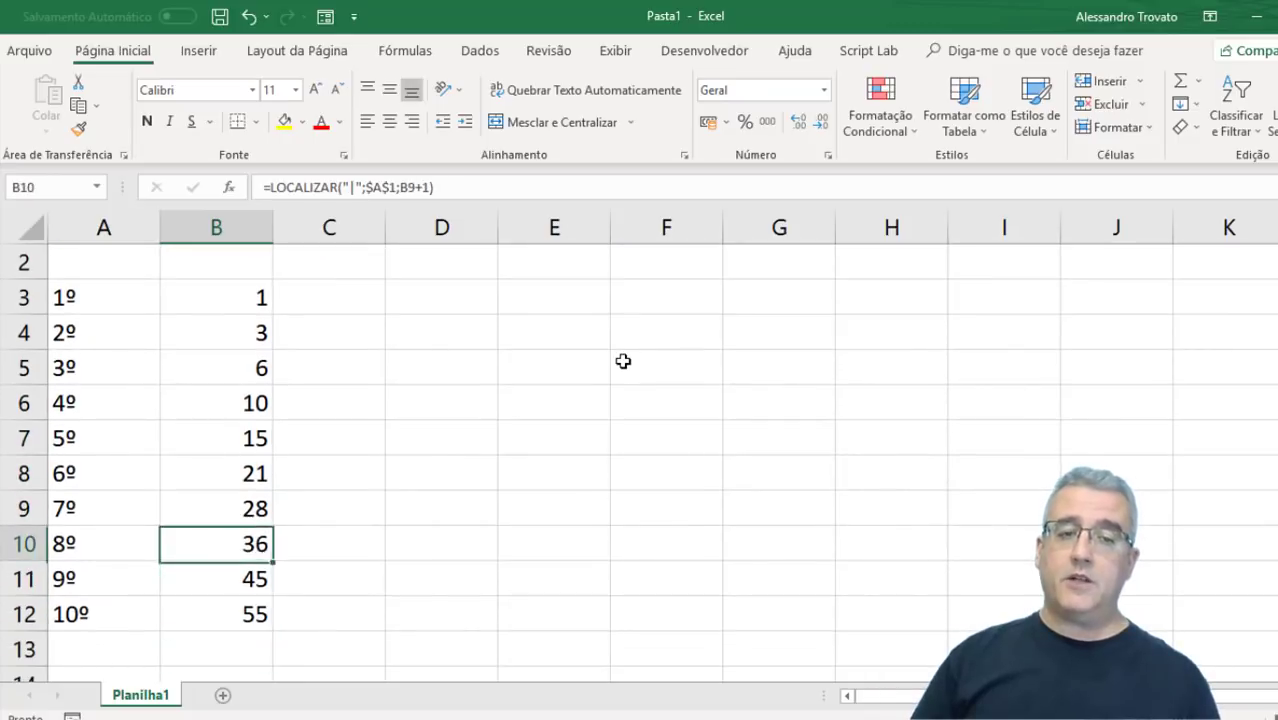
key(Up)
key(Up)
key(Up)
key(Up)
key(Up)
key(Up)
key(Up)
key(Up)
key(Up)
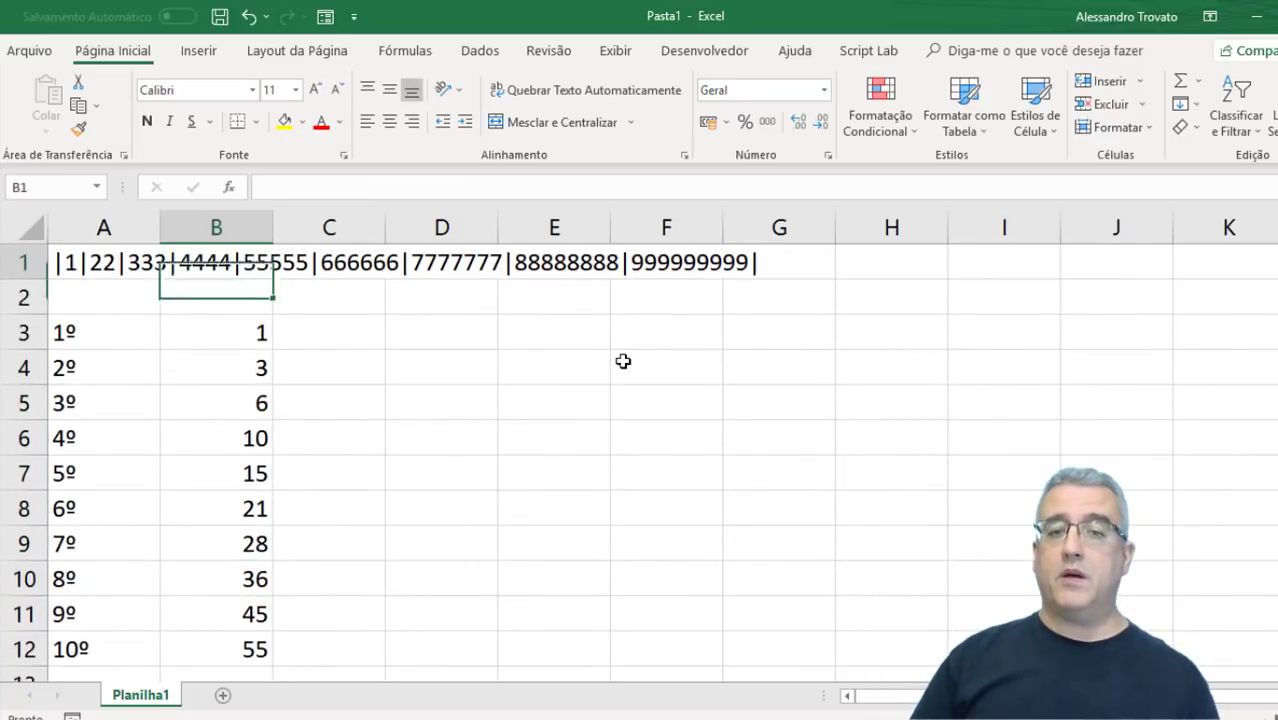
Enter =B4-B3-1 in C4 to count the characters between the first and second pipes
key(Down)
key(Down)
key(Right)
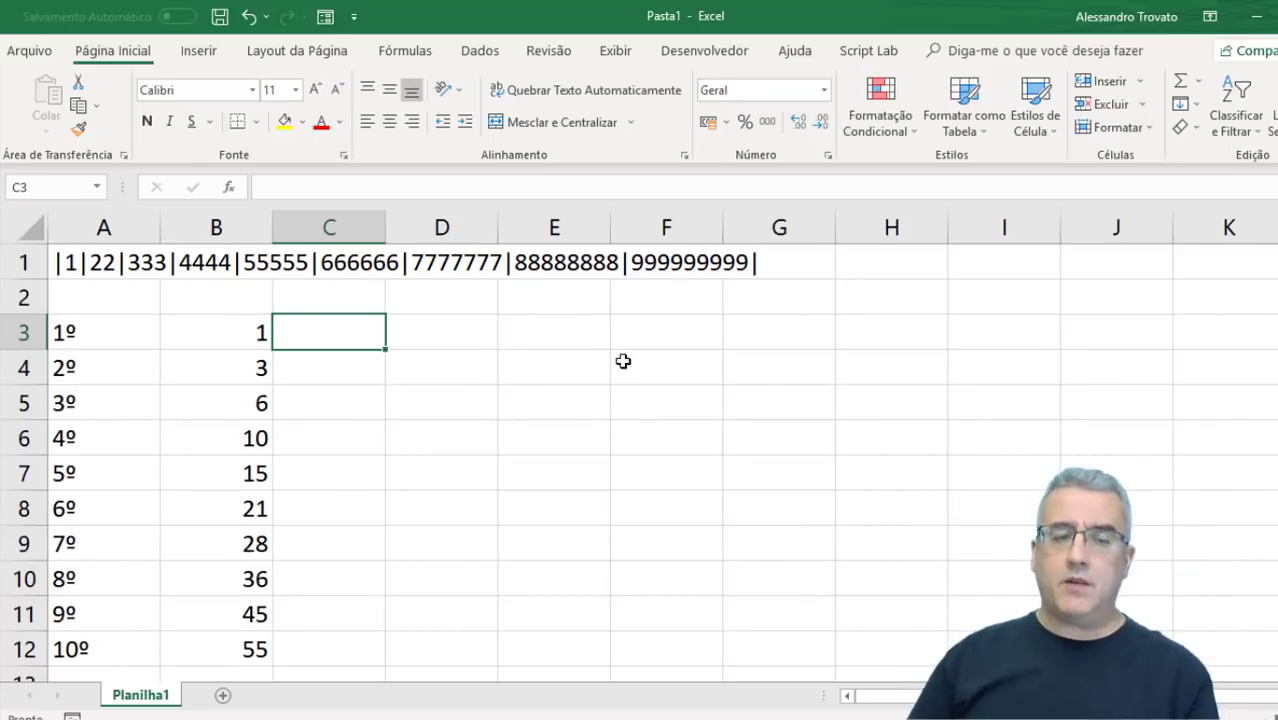
key(Down)
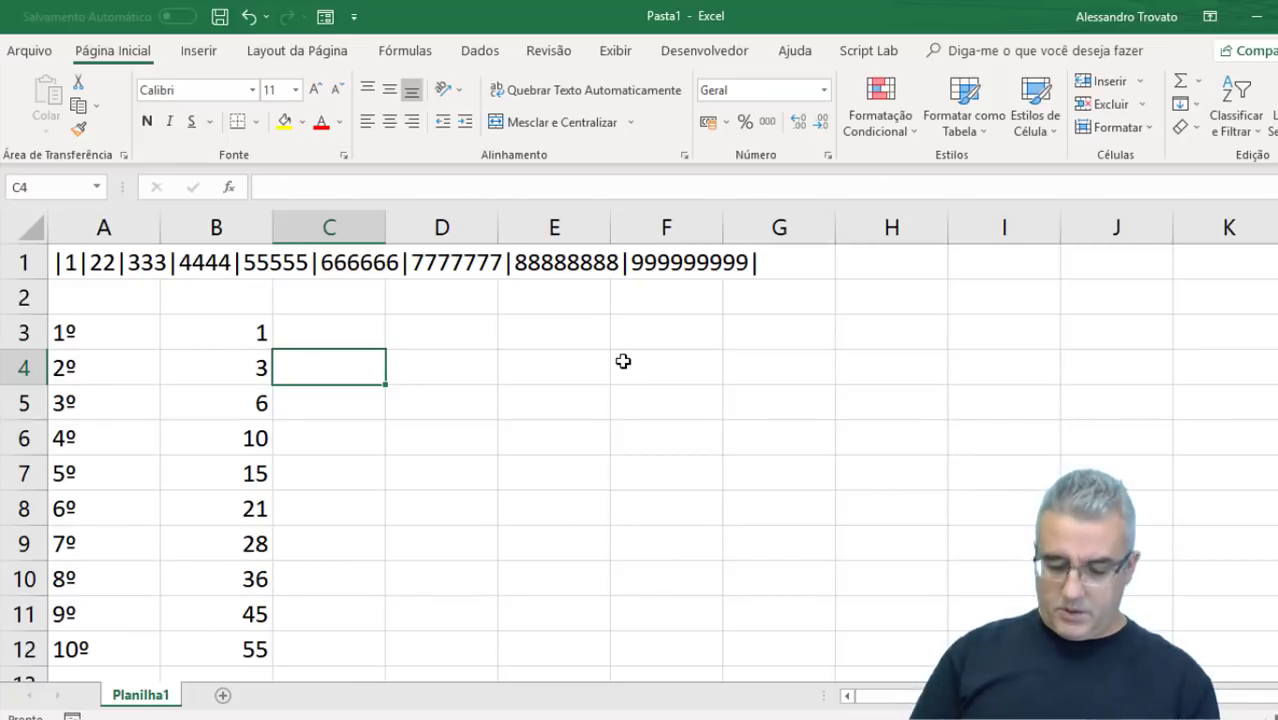
text(=)
key(Left)
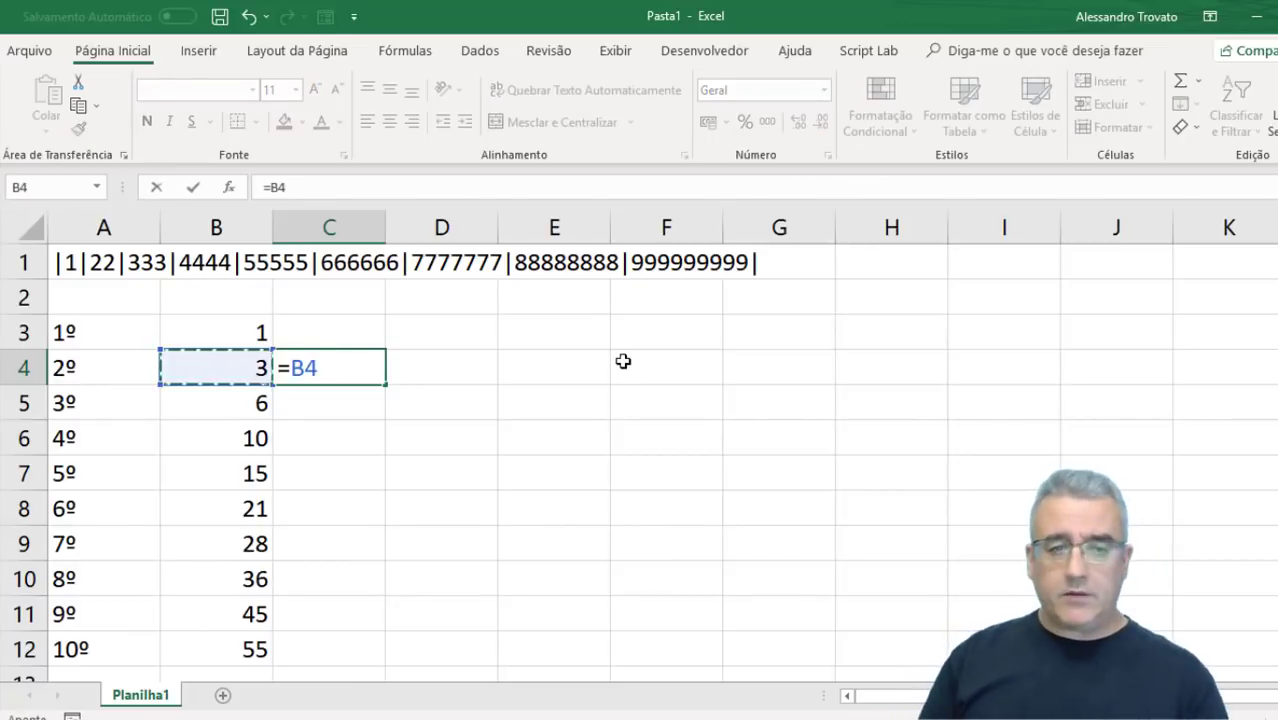
text(-)
key(Up)
key(Left)
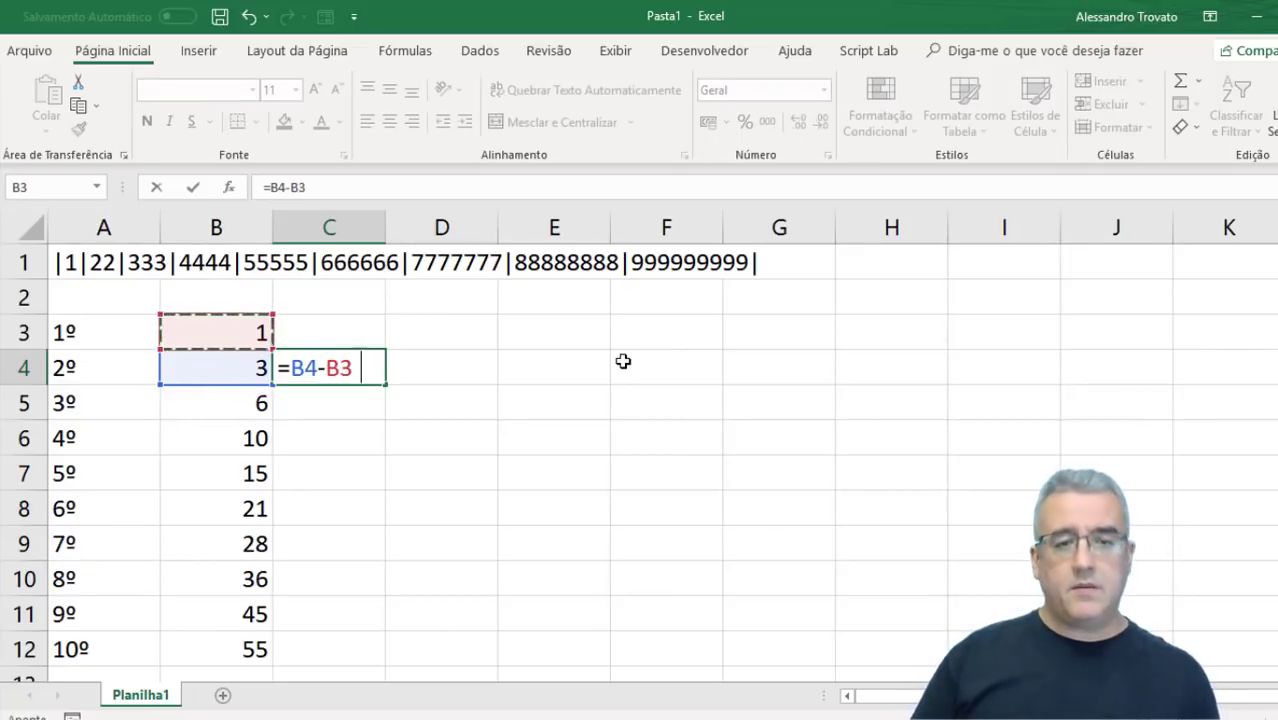
text(-1)
key(Return)
key(Up)
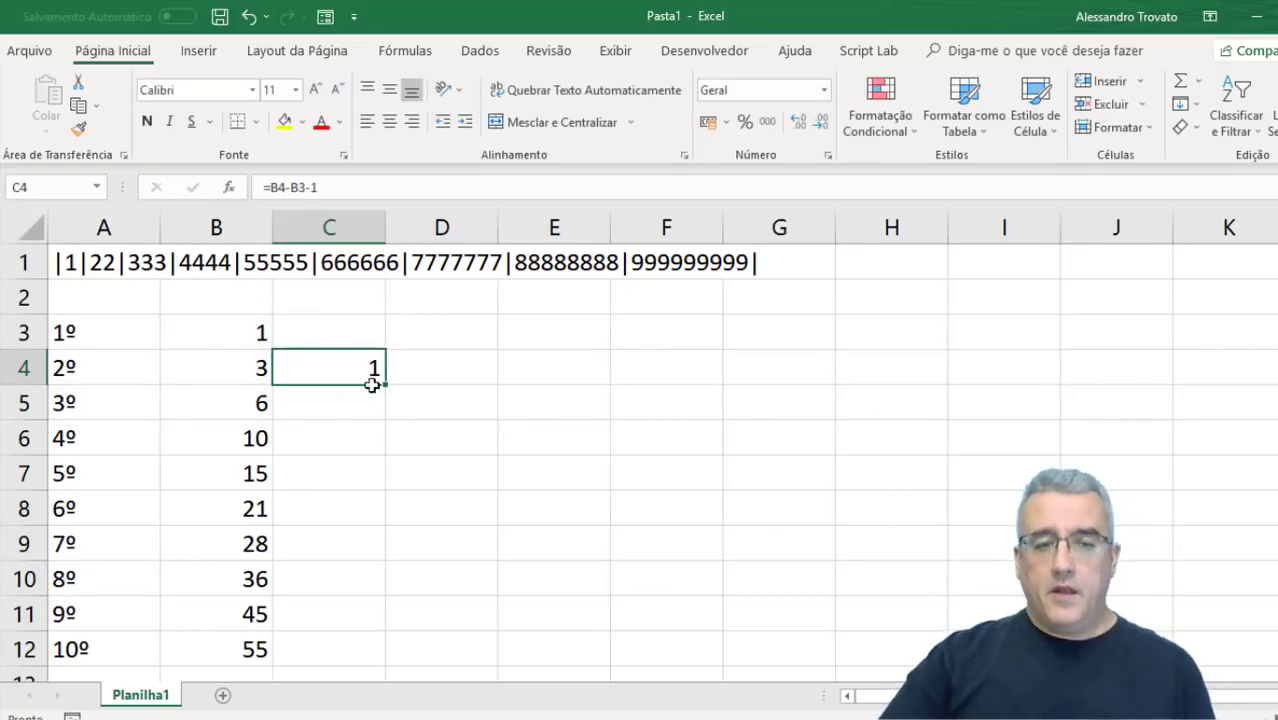
Fill the character-count formula from C4 down to C12
drag(385, 384, 371, 685)
click(374, 513)
click(370, 577)
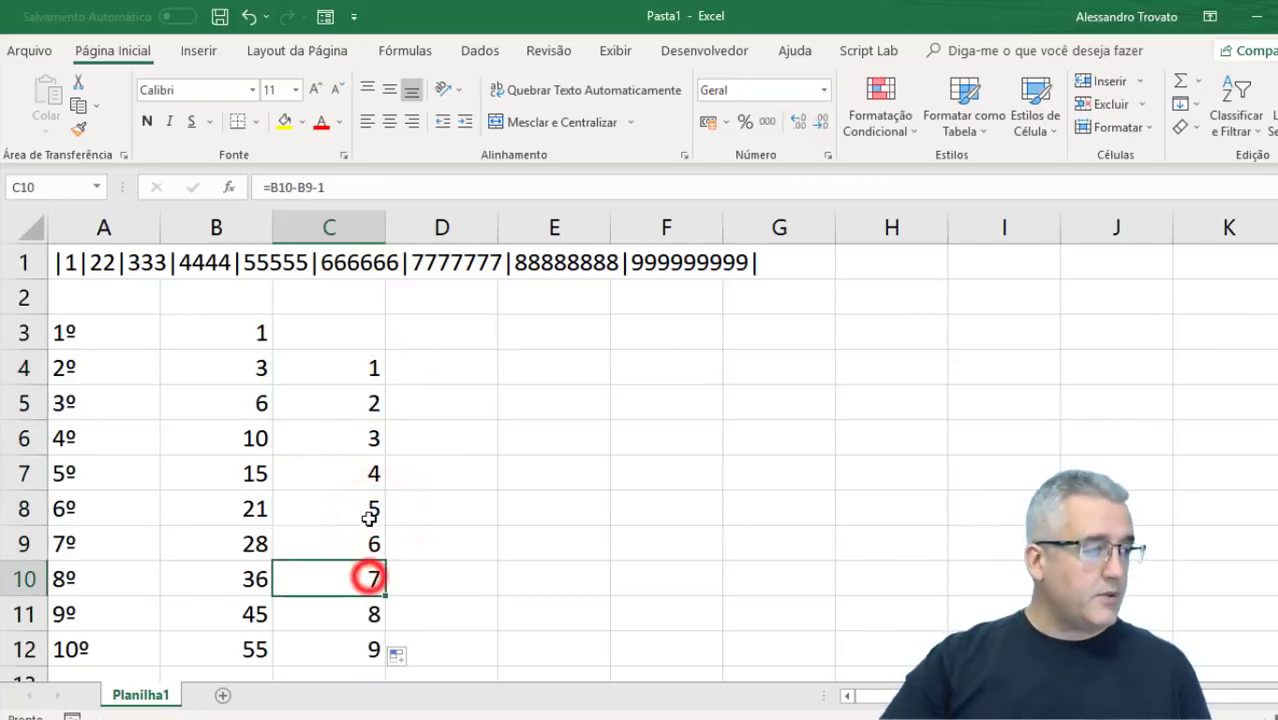
Enter the label elemento(s) in D4 beside the first character count
click(458, 363)
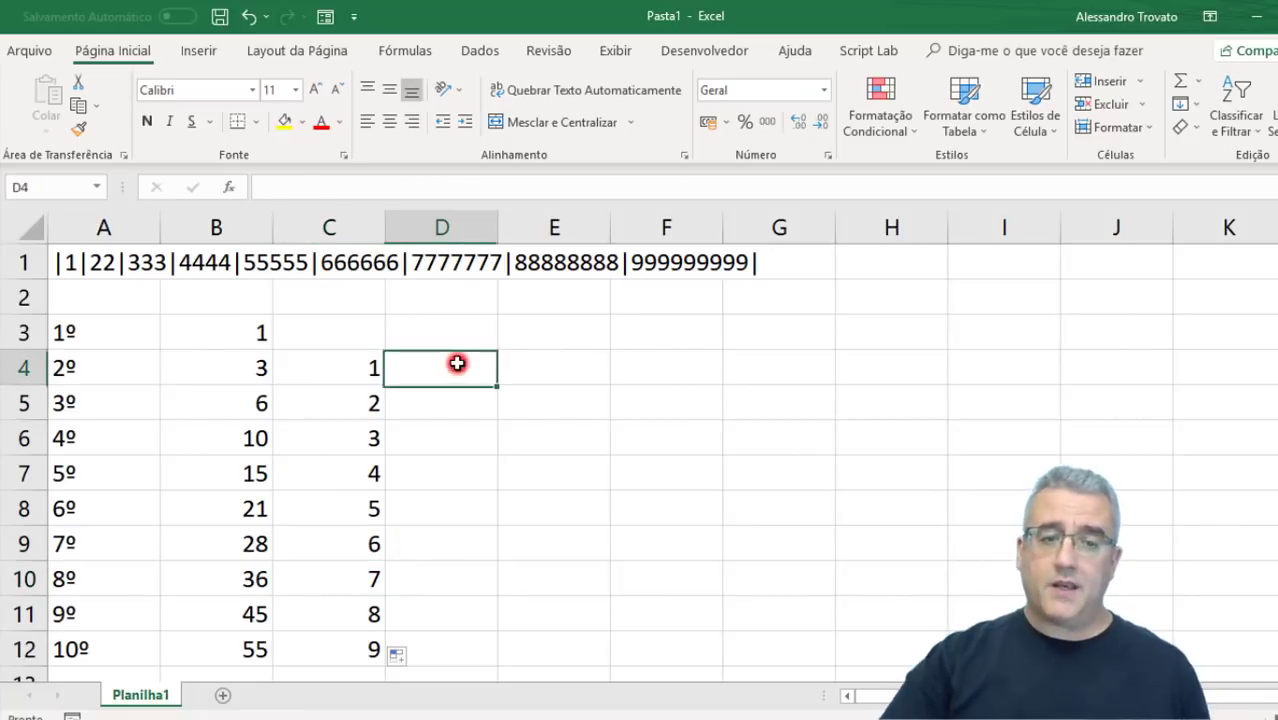
key(Right)
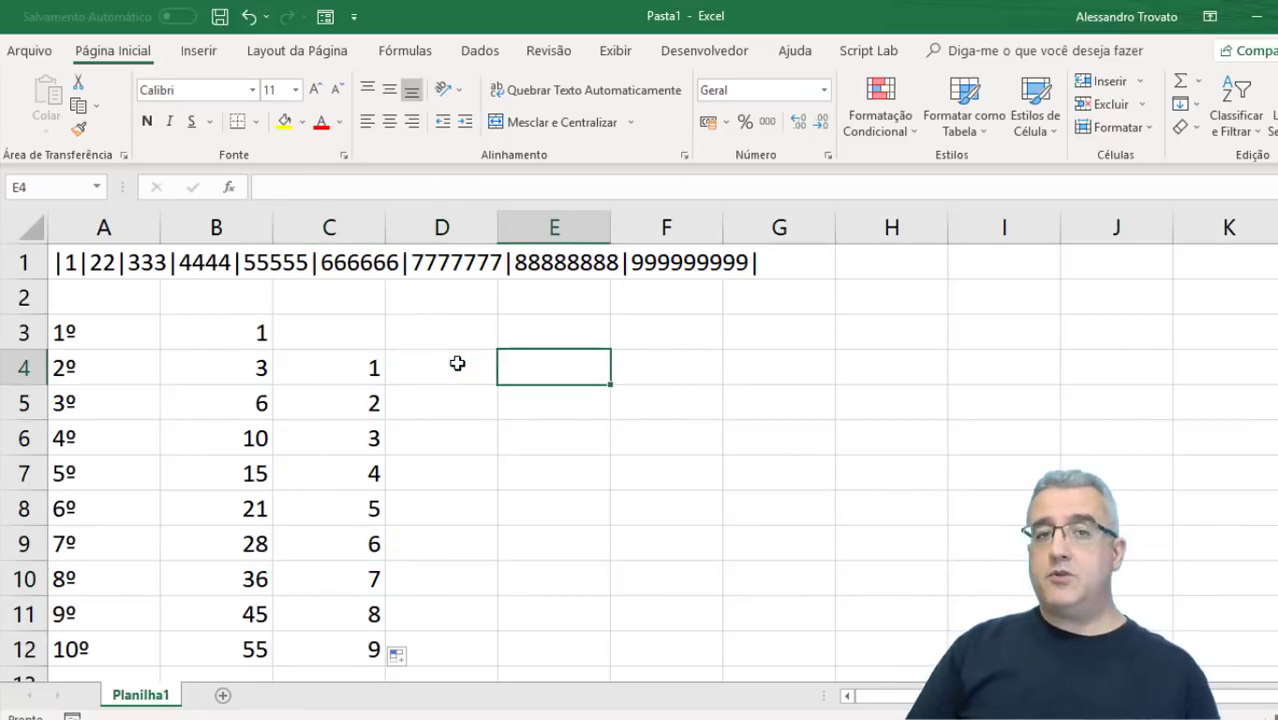
key(Left)
key(Left)
key(Right)
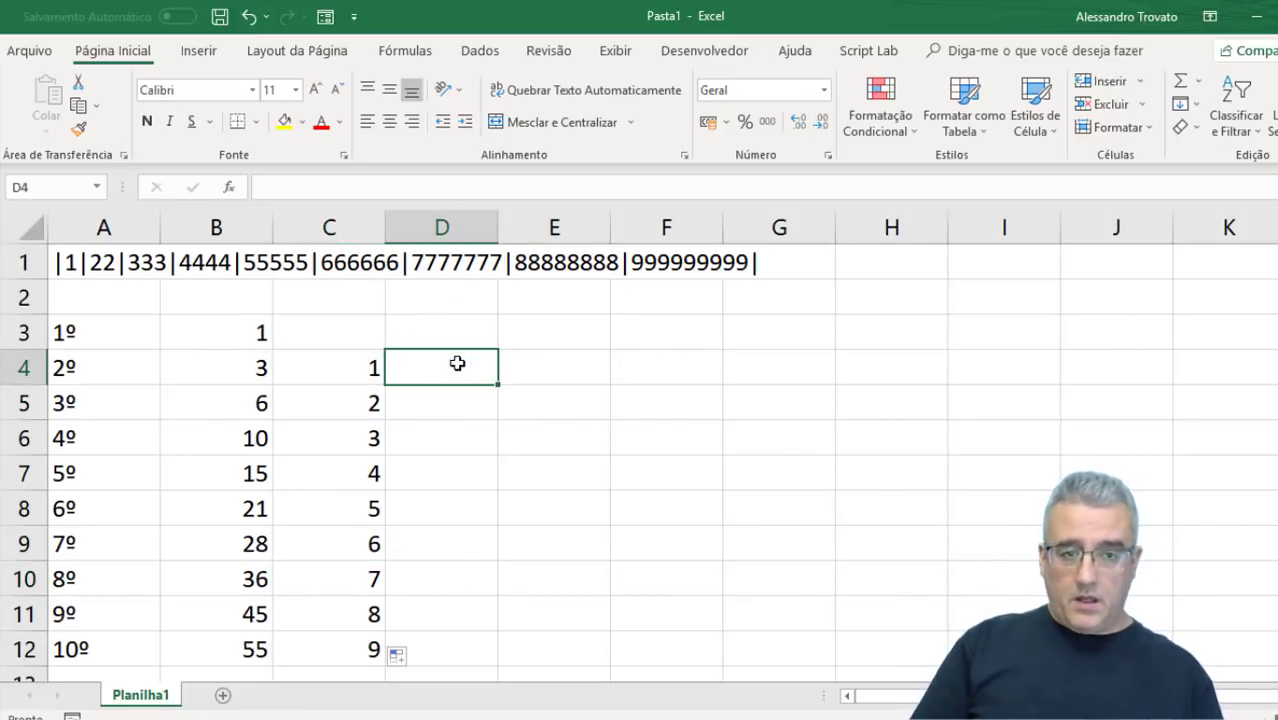
text(elemento()
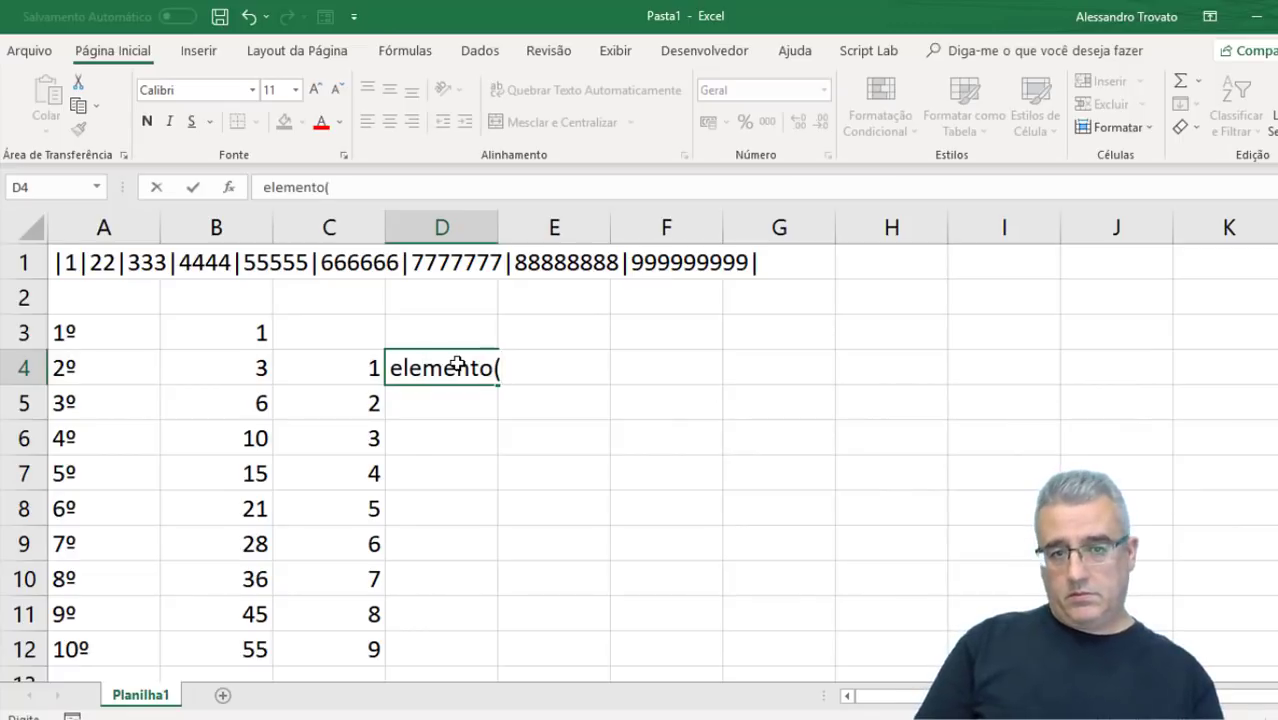
text(2))
key(BackSpace)
key(BackSpace)
text(s))
key(Return)
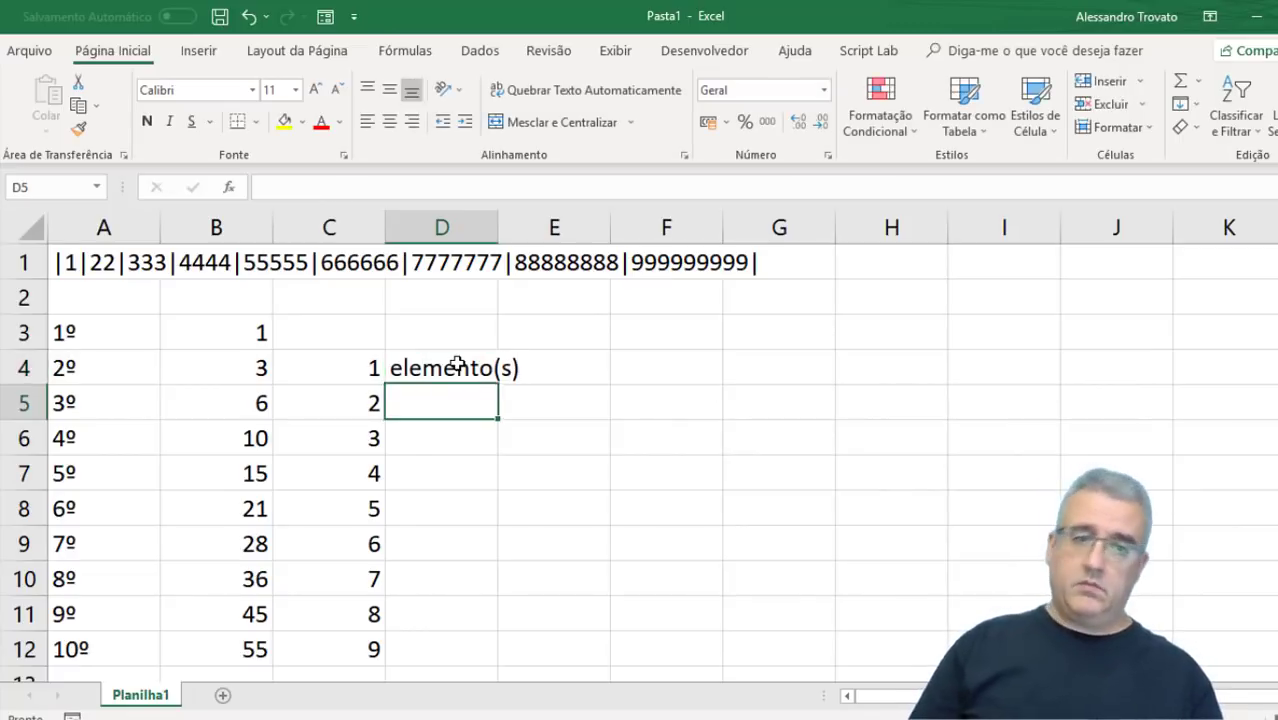
Copy the elemento(s) label from D4 down to D12 and fit column D's width to the text
key(Up)
key(ctrl+c)
key(shift+Down)
key(shift+Down)
key(shift+Down)
key(shift+Down)
key(shift+Down)
key(shift+Down)
key(shift+Down)
key(shift+Down)
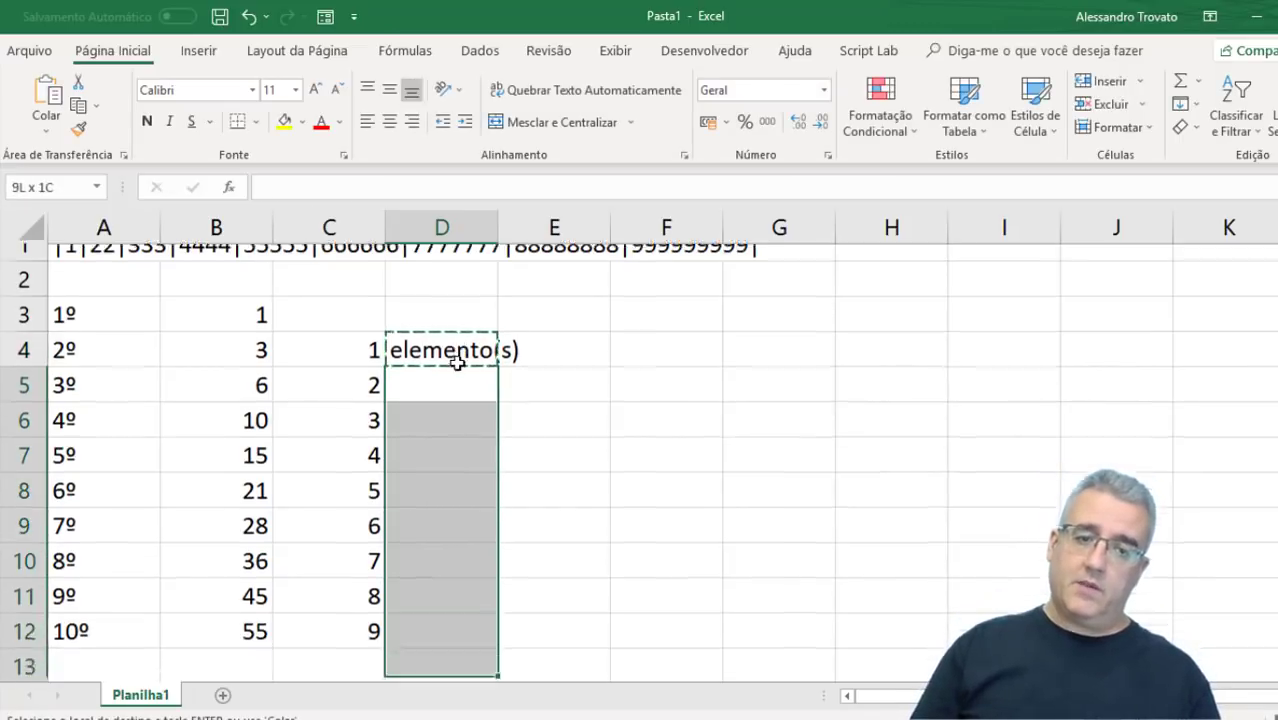
key(ctrl+v)
key(Escape)
key(Up)
key(Up)
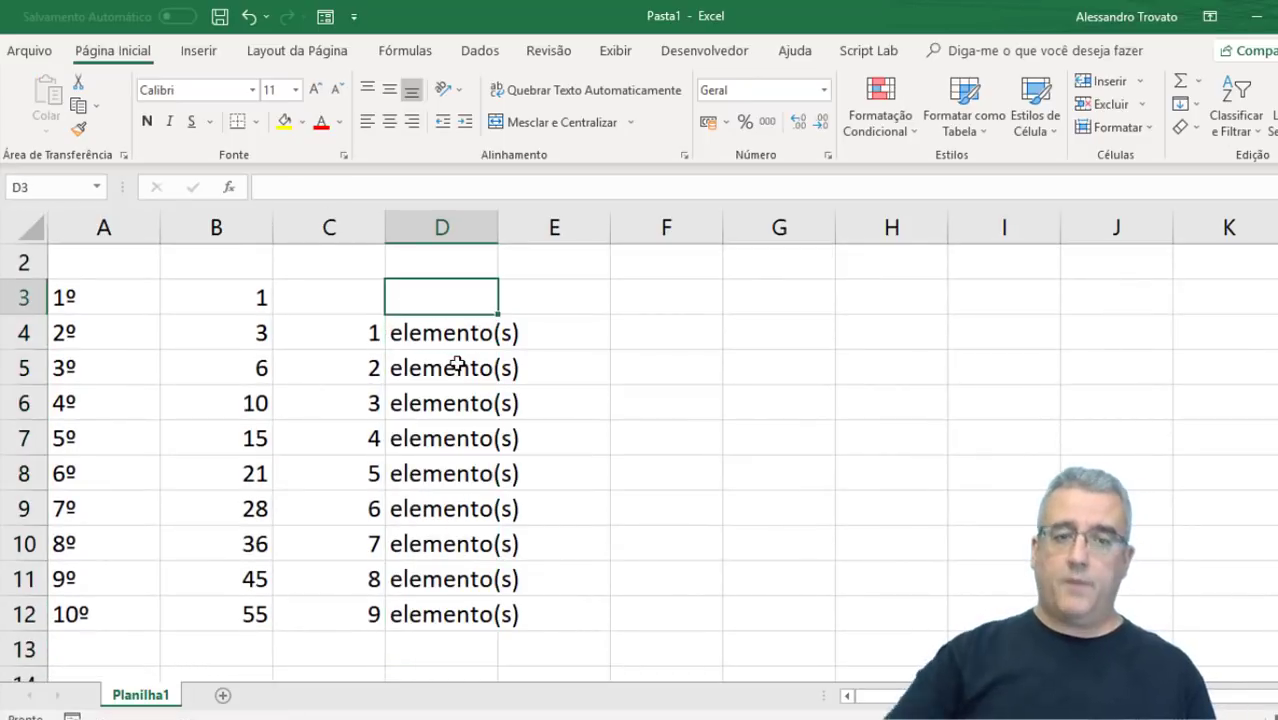
double_click(498, 218)
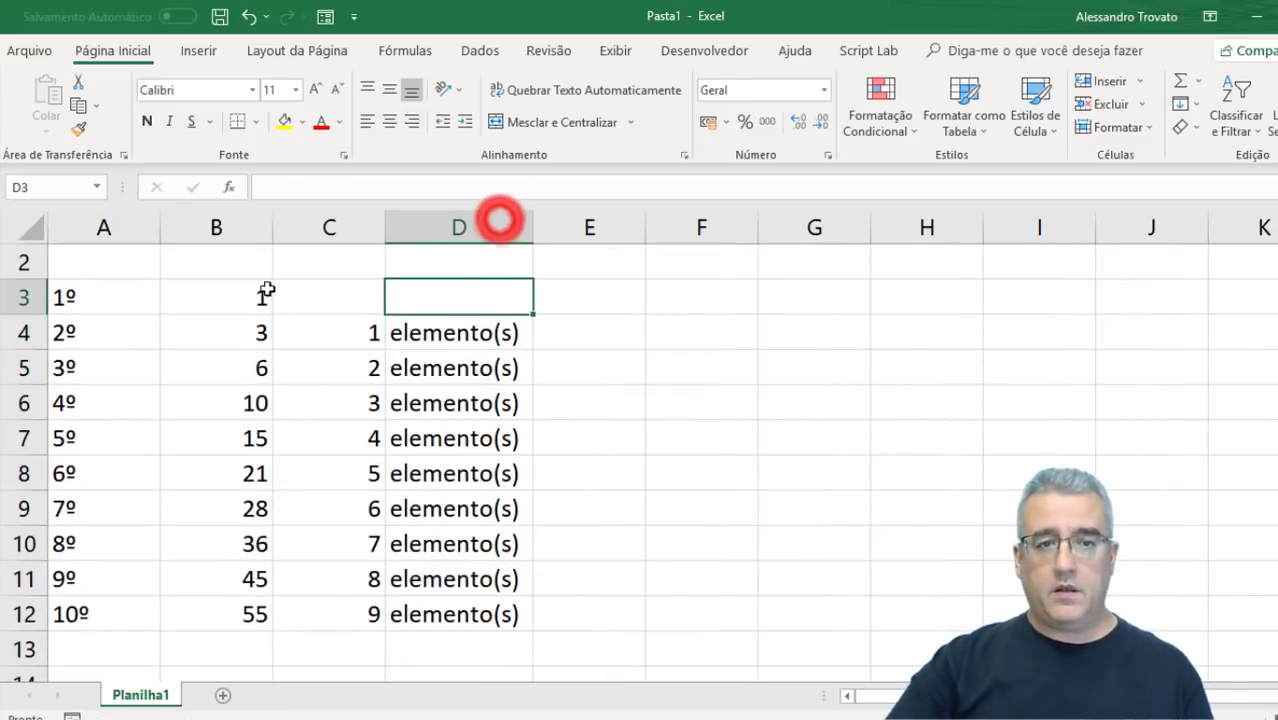
click(235, 322)
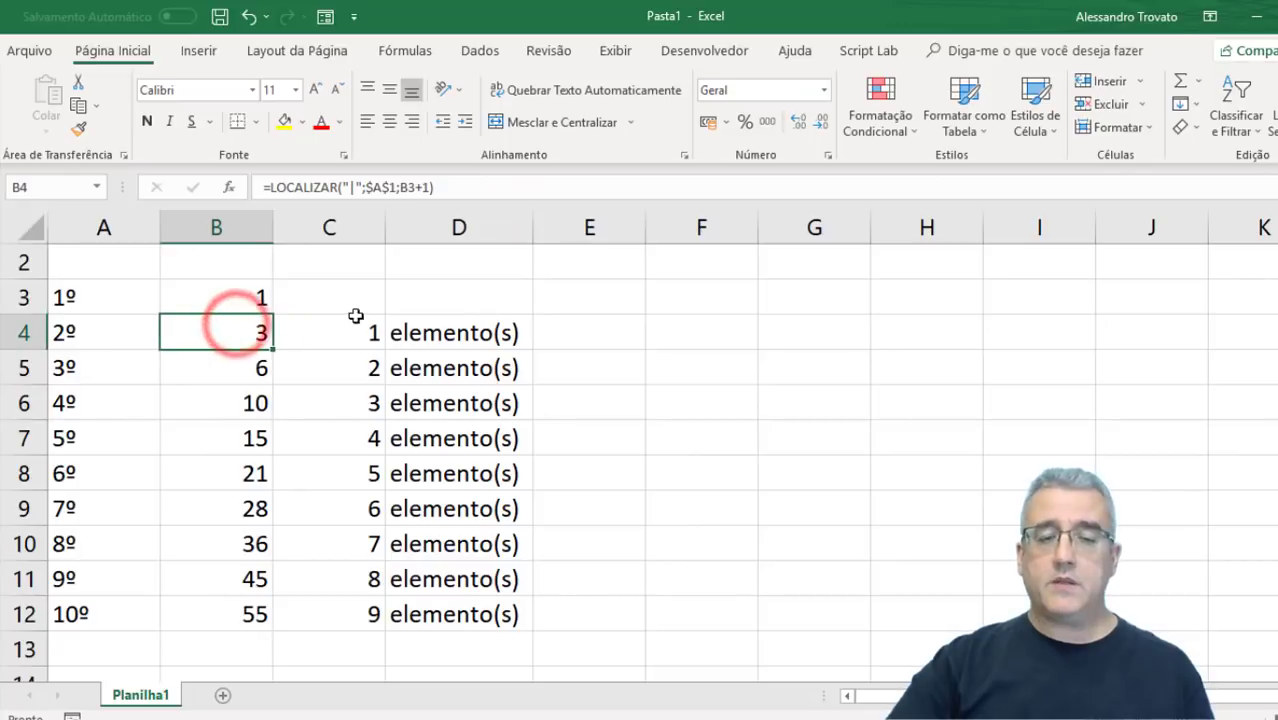
click(418, 320)
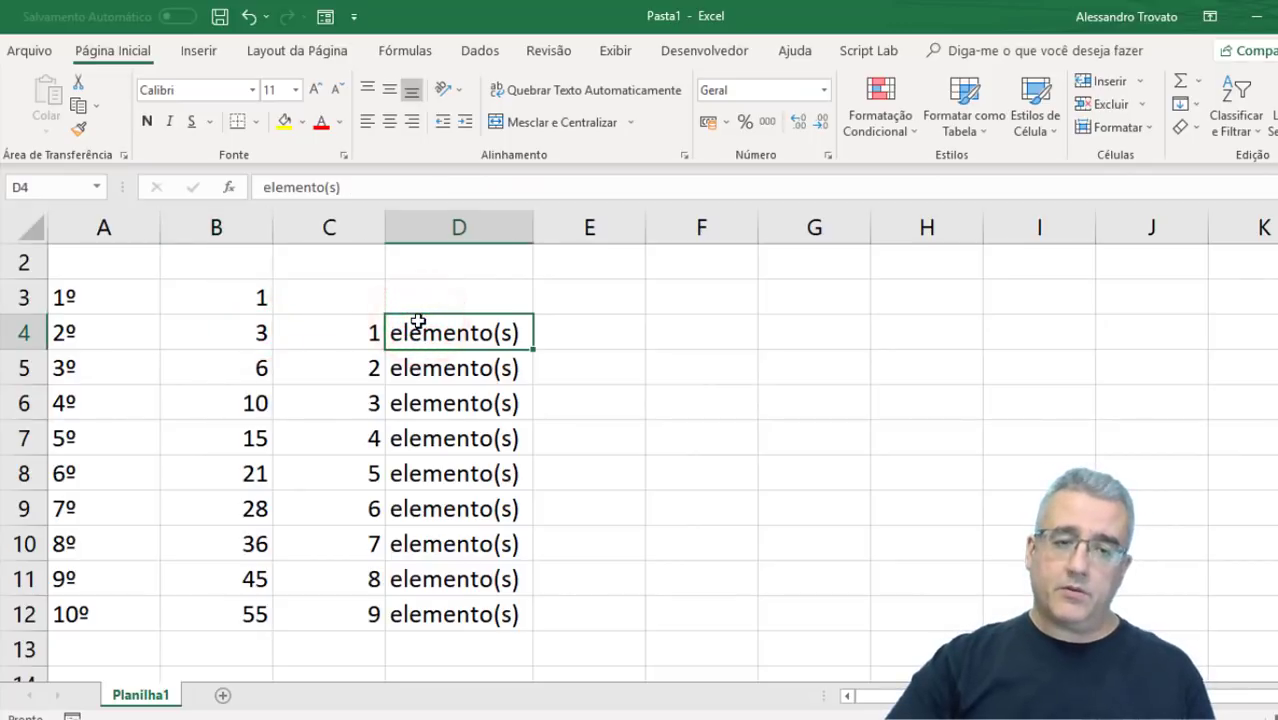
click(241, 370)
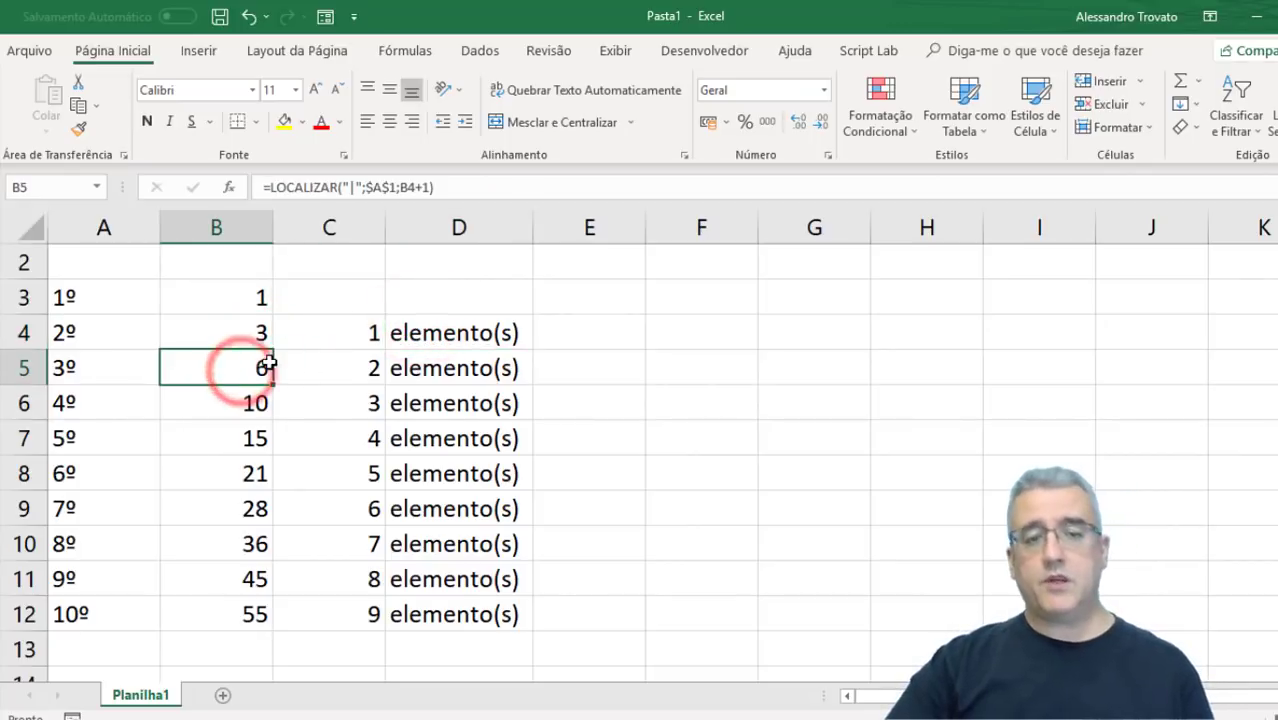
click(378, 362)
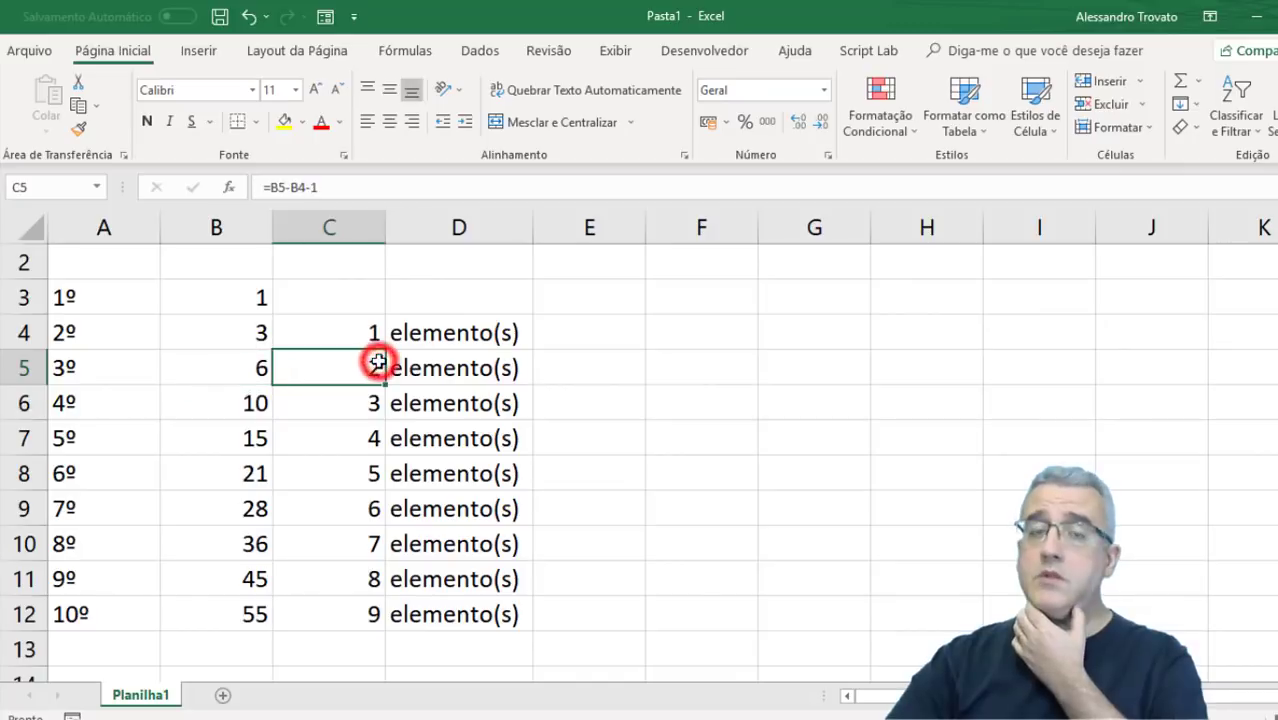
Start an EXT.TEXTO formula in E4 with the absolute reference $A$1 as its text argument
click(613, 331)
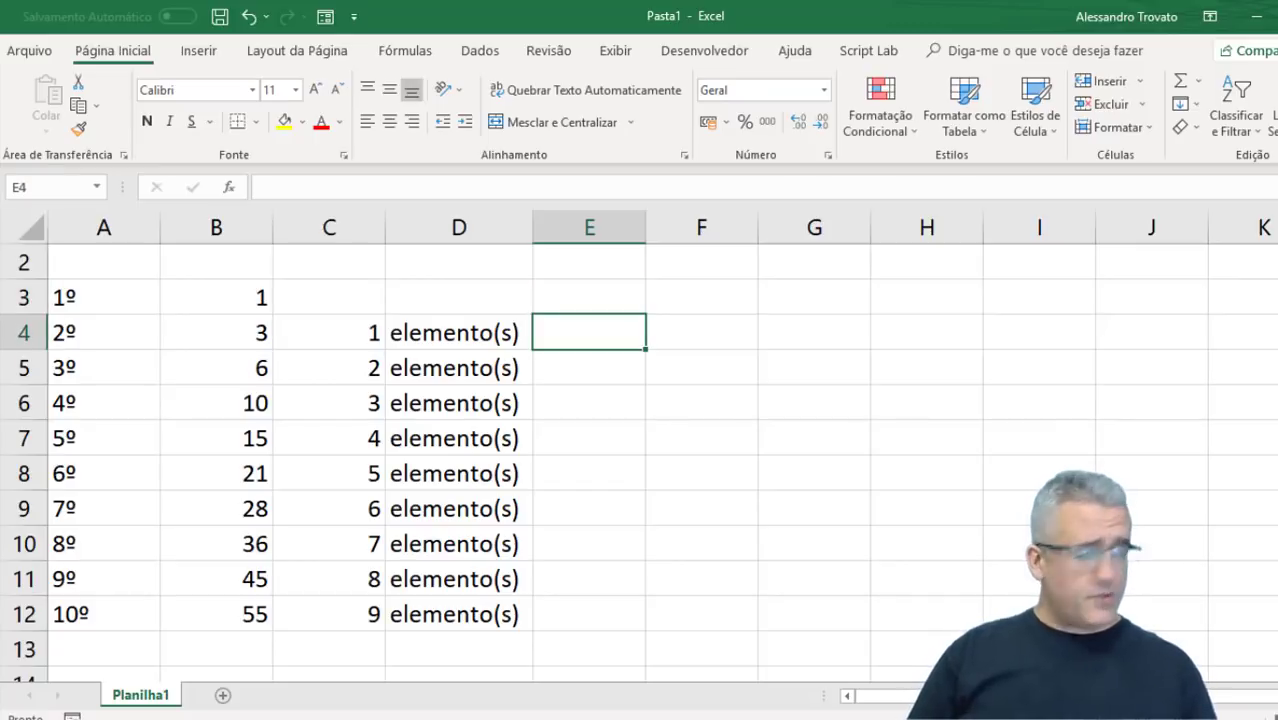
text(=ext)
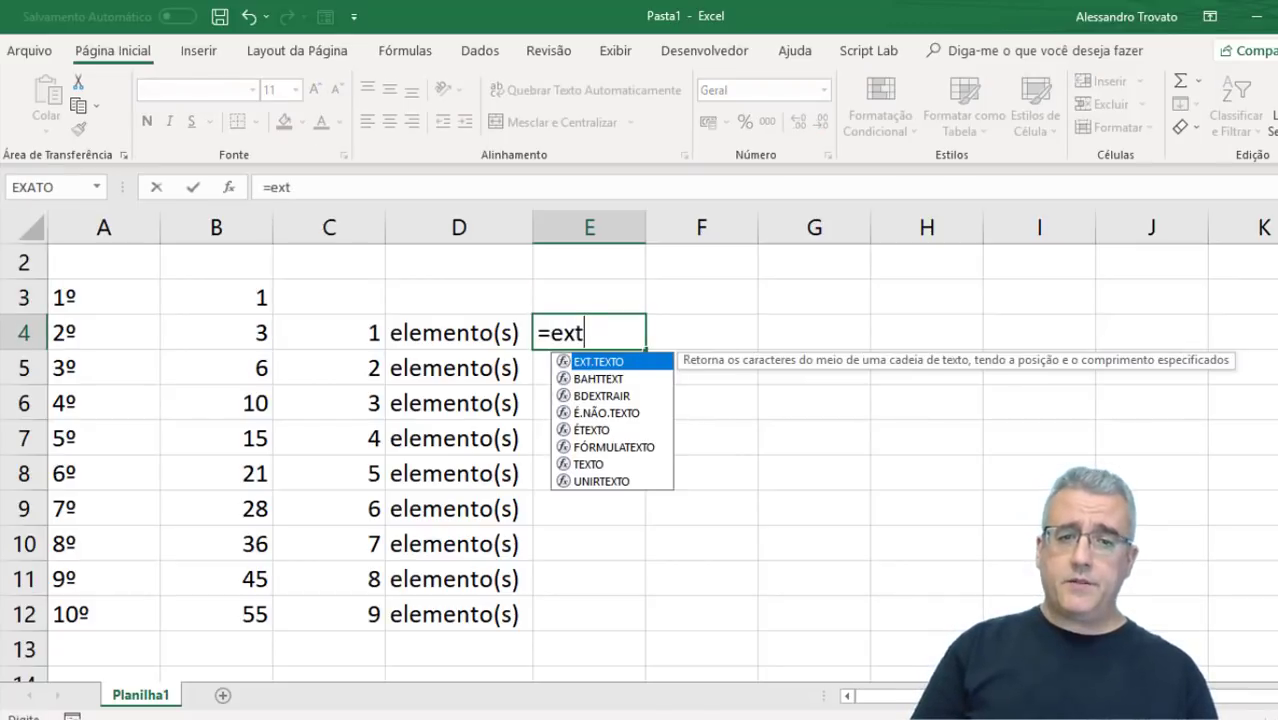
text(.texto()
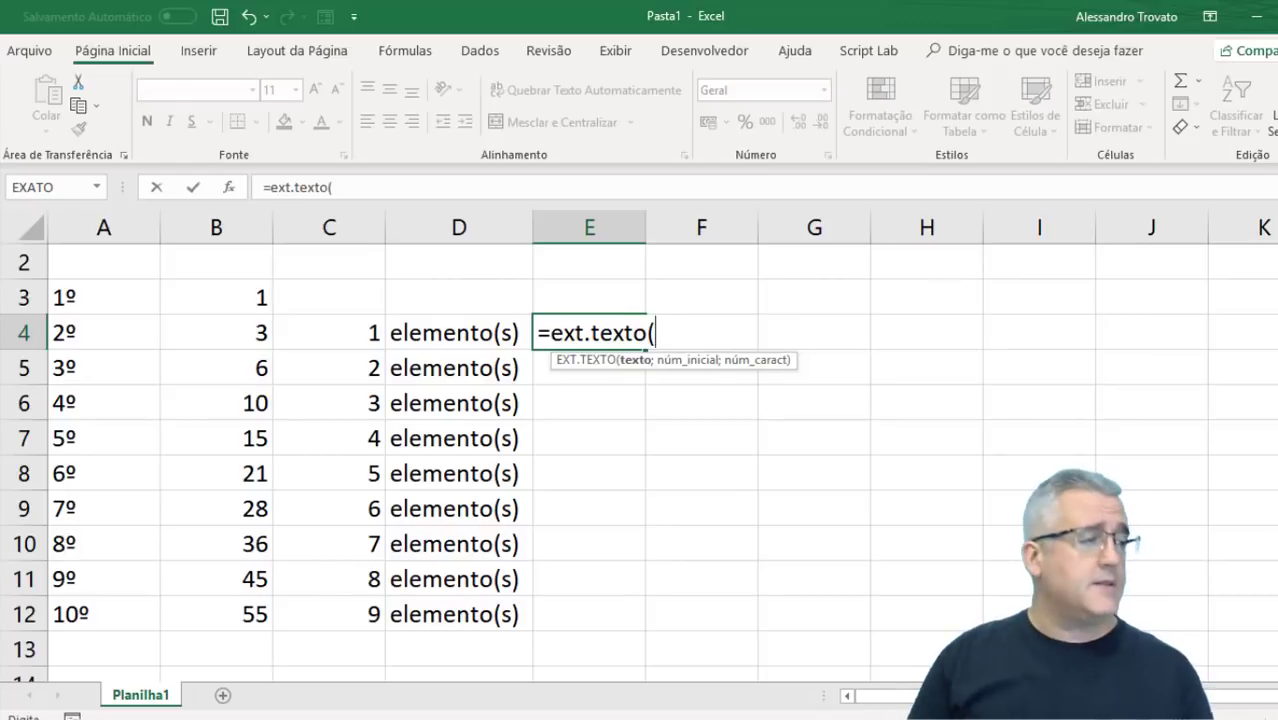
key(Left)
key(Left)
key(Left)
key(Left)
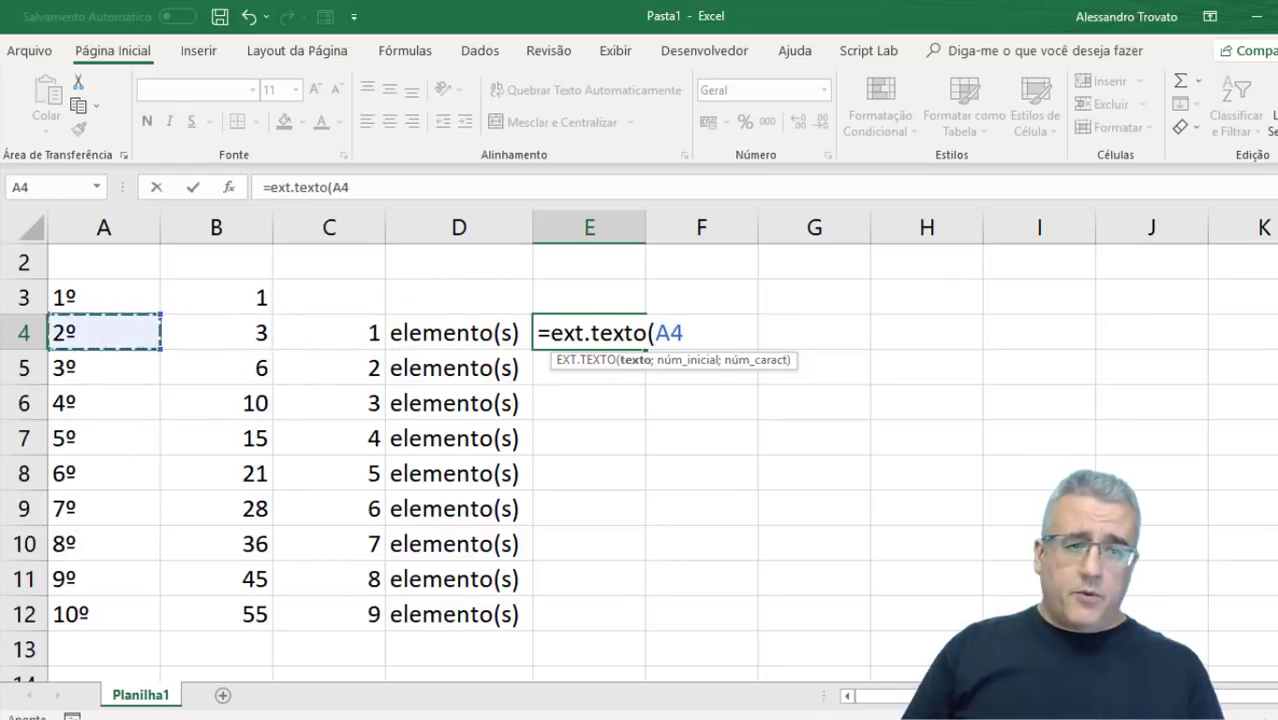
key(Up)
key(Up)
key(Up)
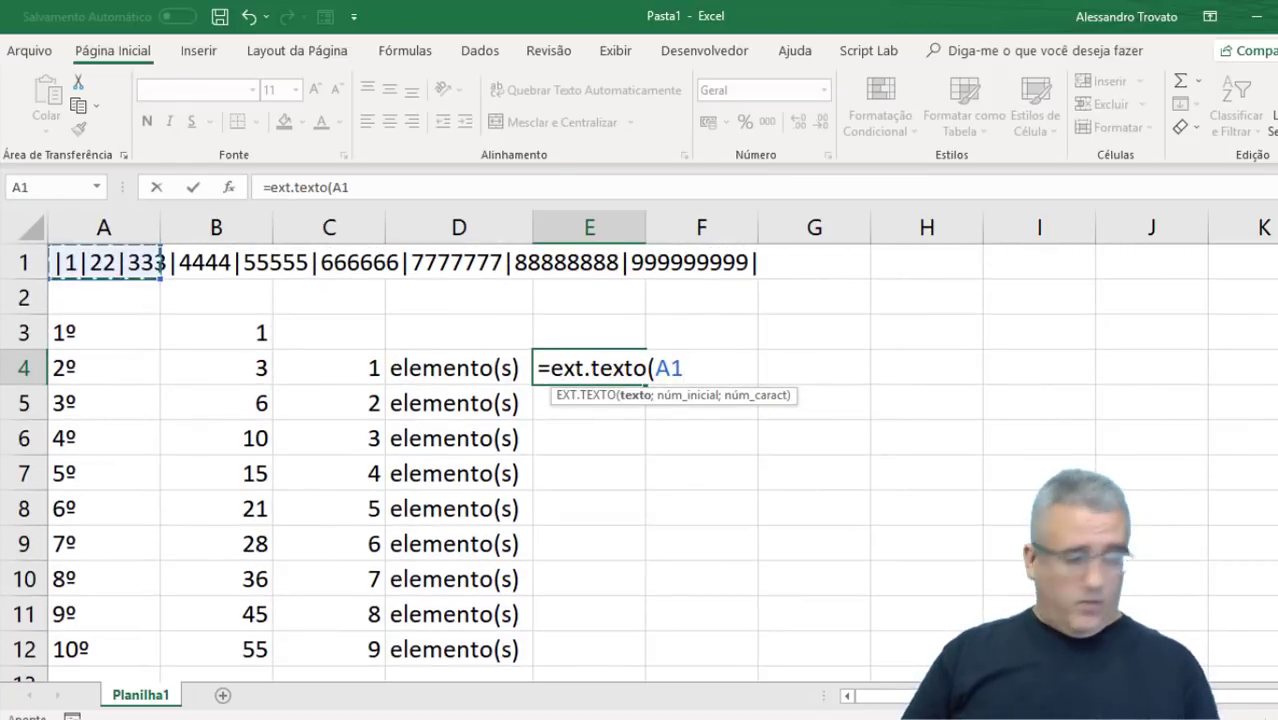
key(F4)
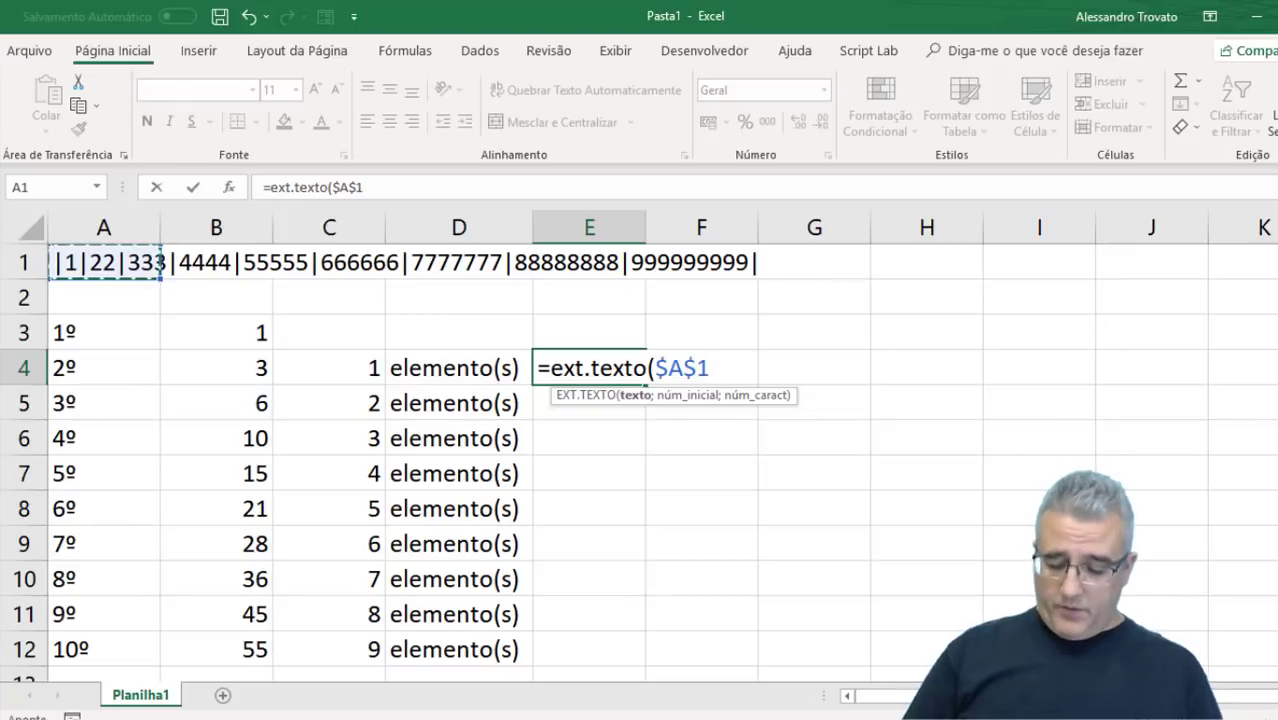
text(;)
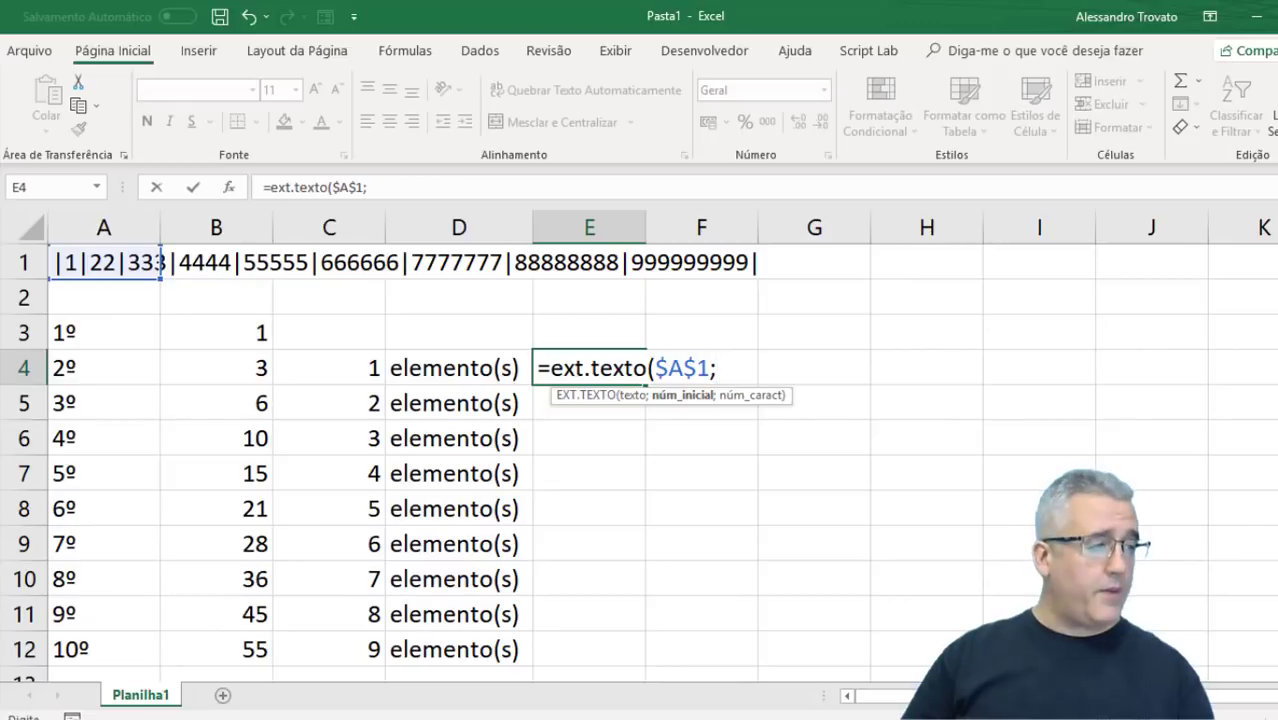
Complete the EXT.TEXTO formula in E4 with B4-C4 as the starting position and C4 as the number of characters
key(Left)
key(Left)
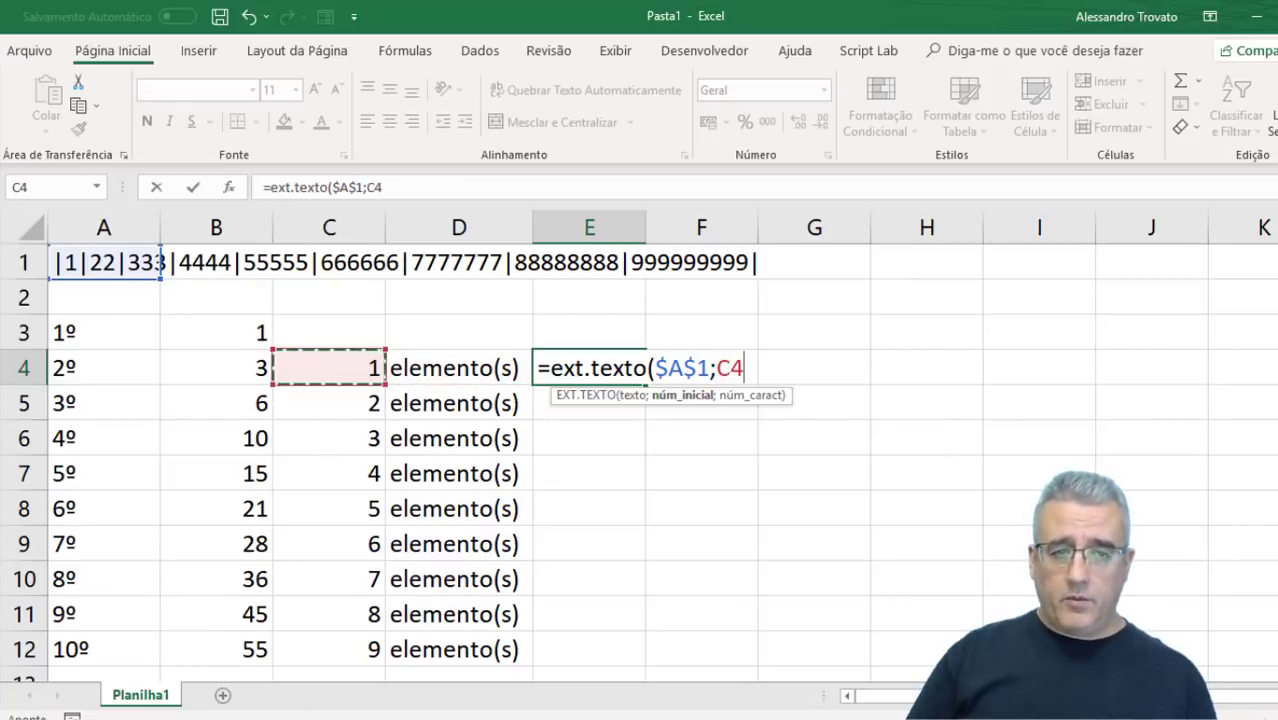
key(Left)
text(-)
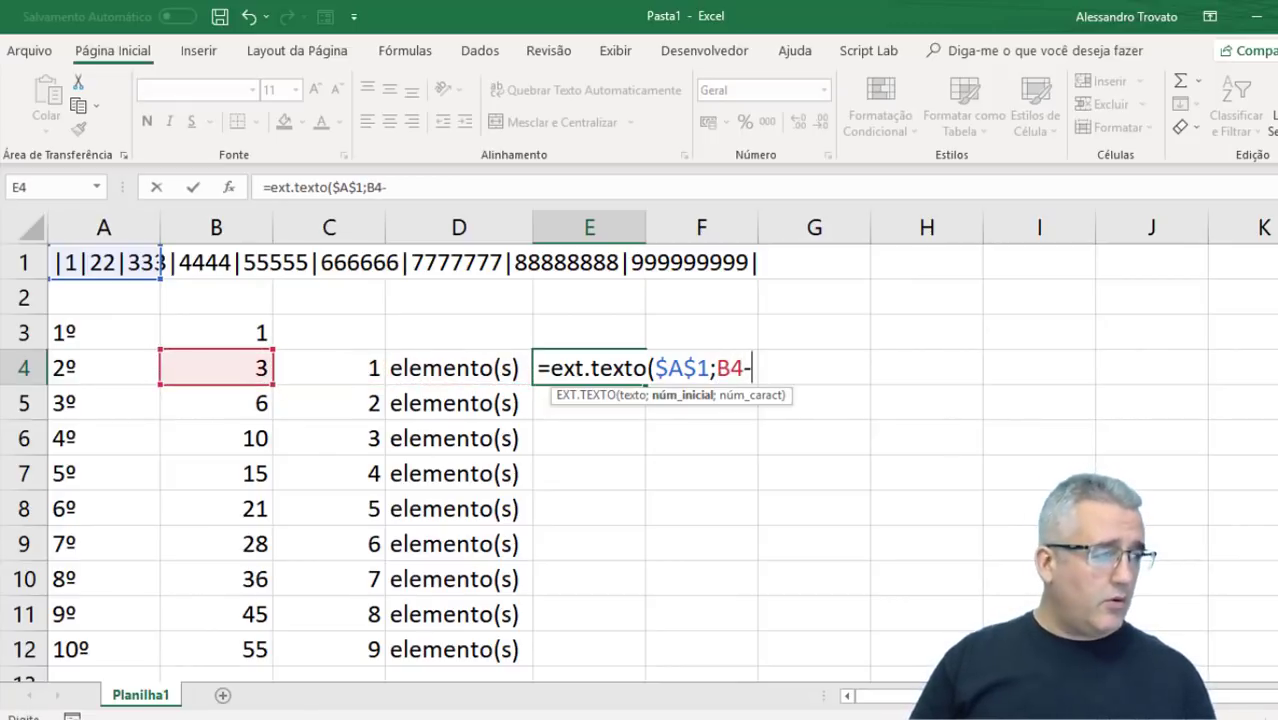
key(Left)
key(Left)
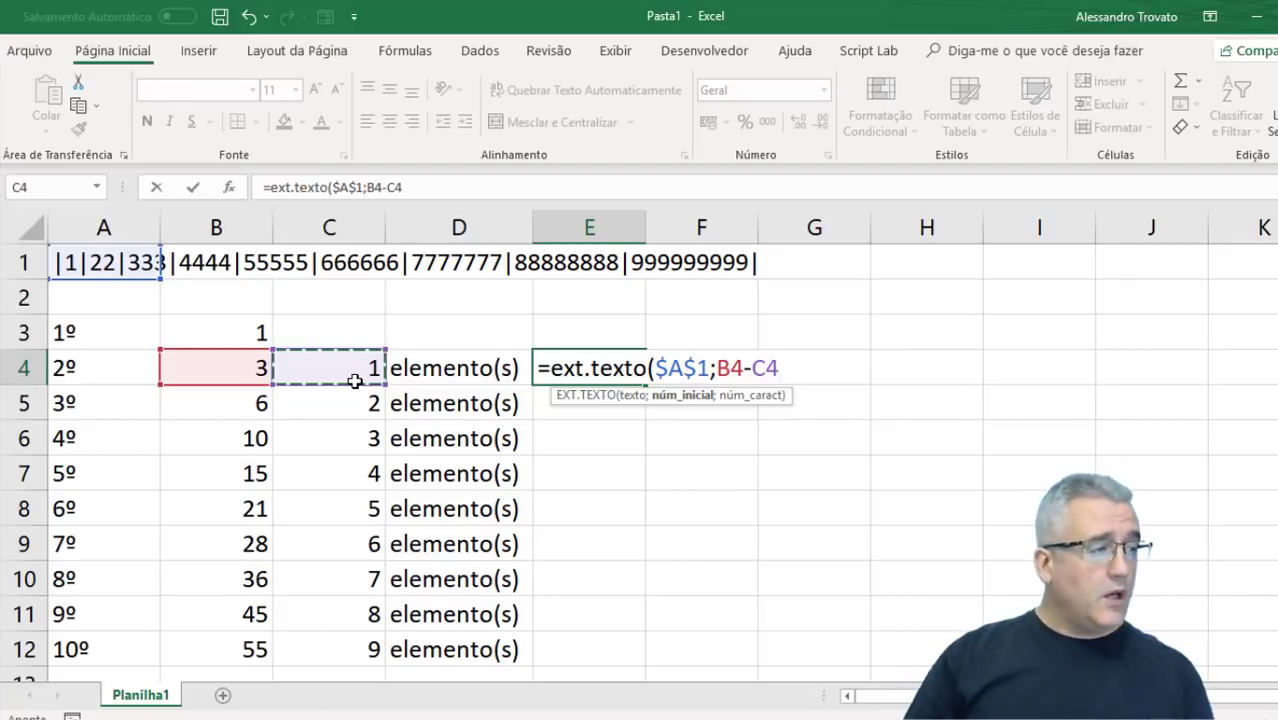
text(;)
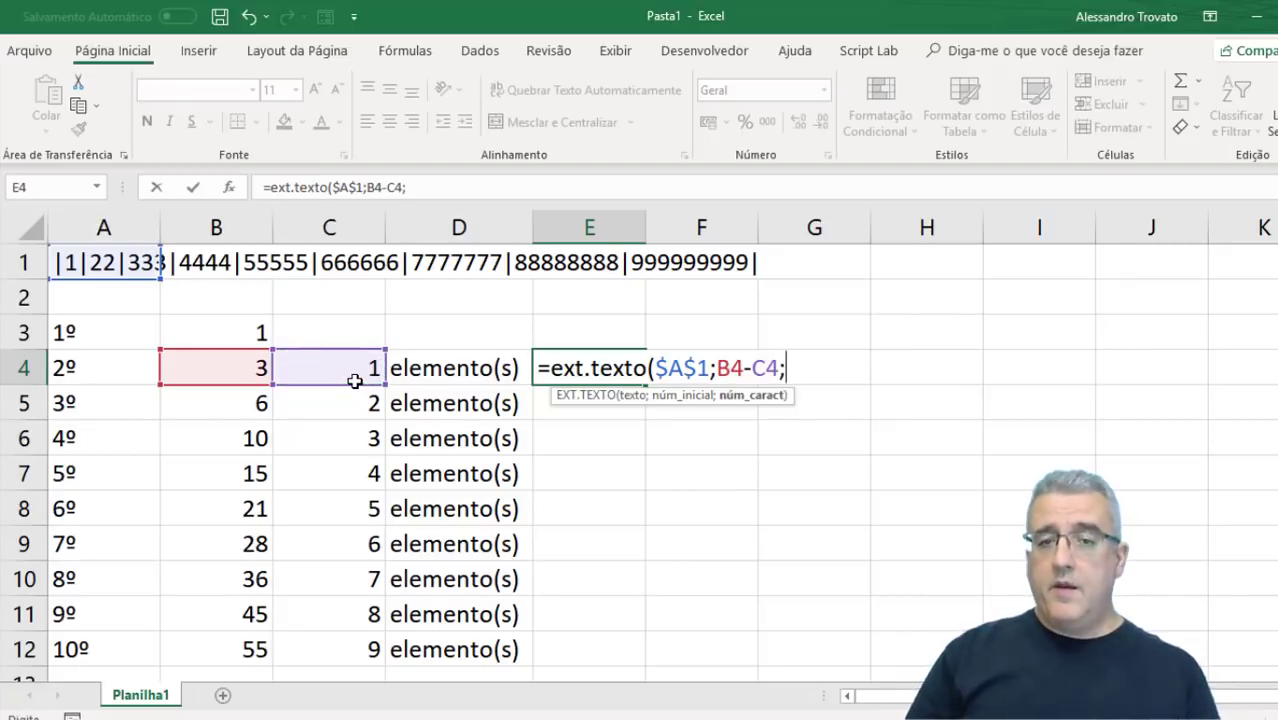
click(355, 381)
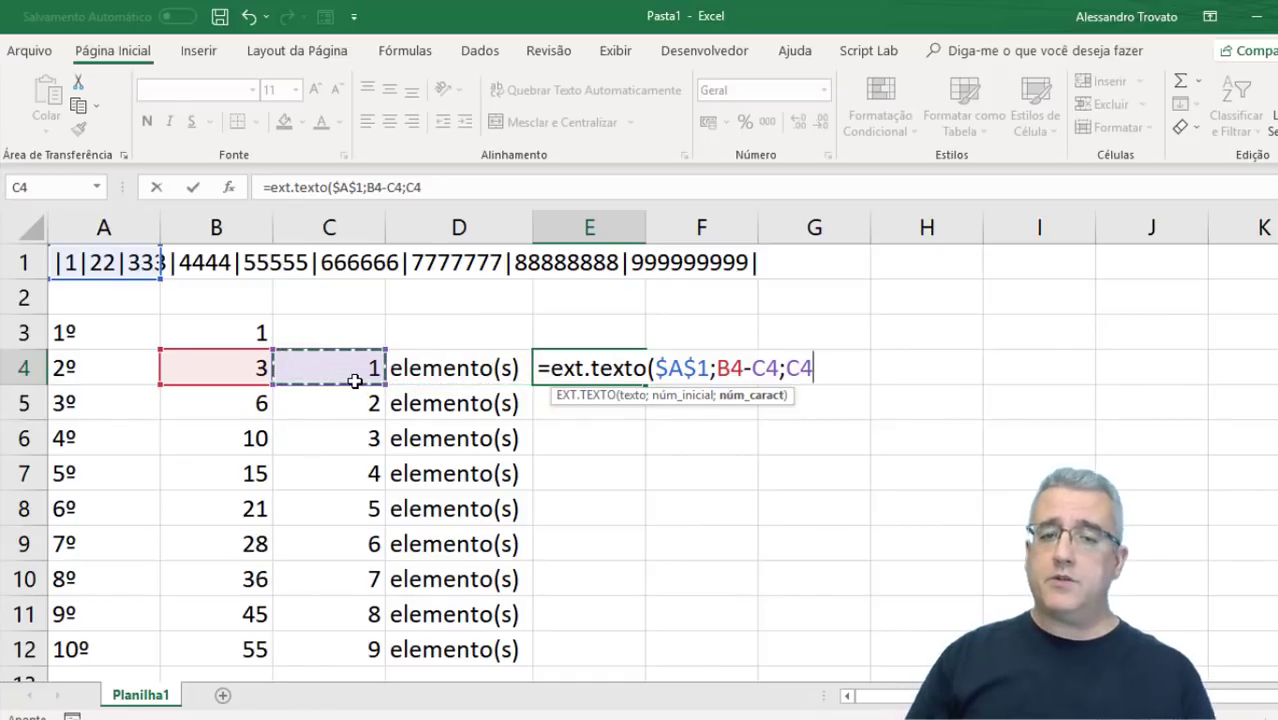
key(Return)
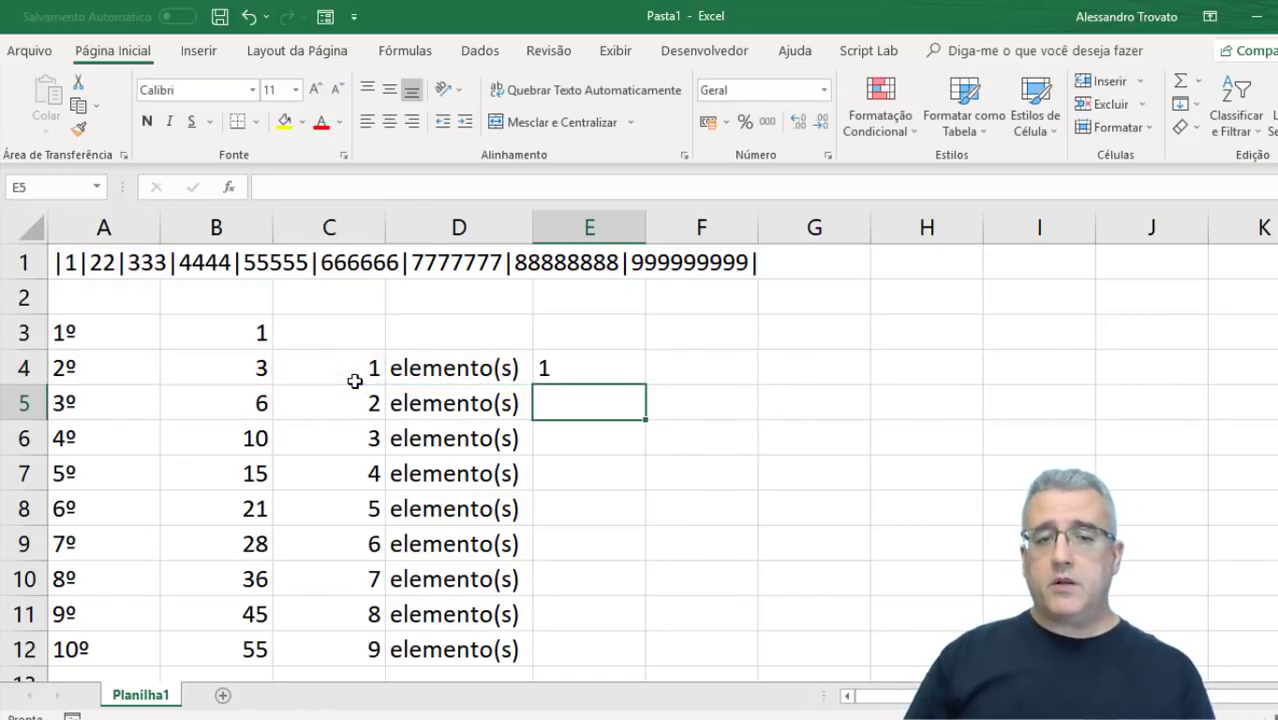
Review the EXT.TEXTO formula in E4 and evaluate it step by step through to its final result
key(Up)
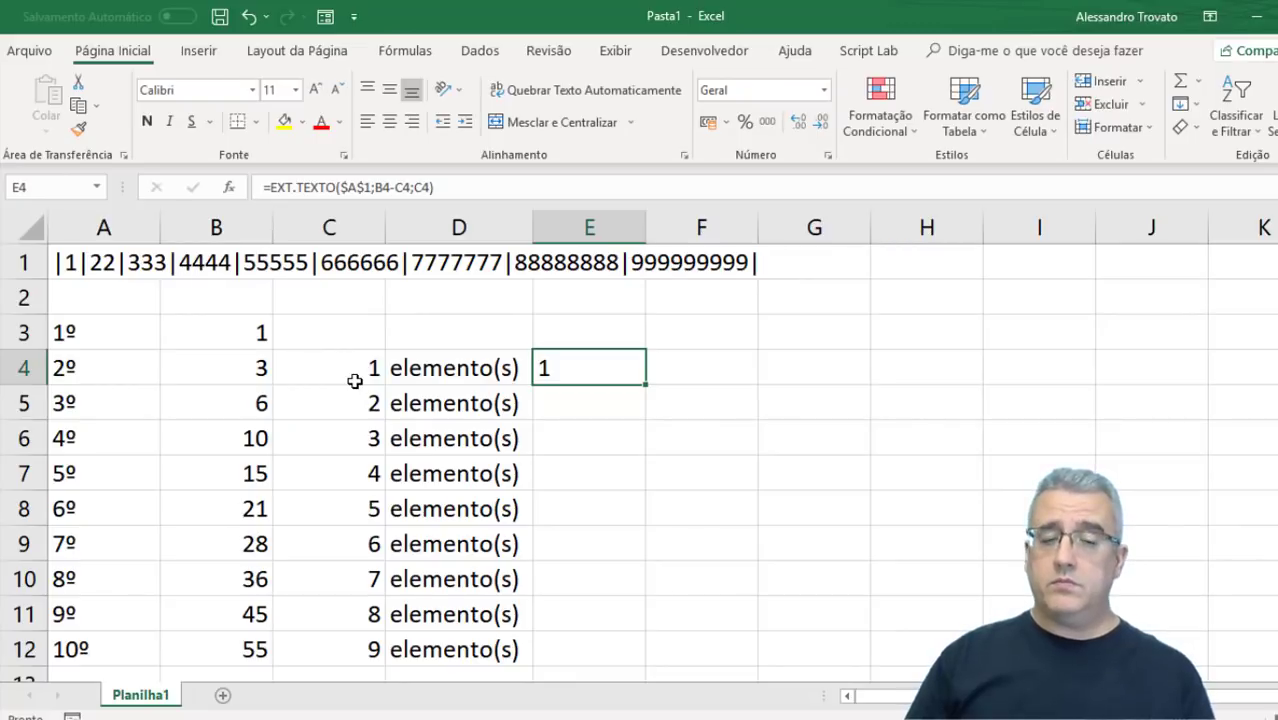
key(F2)
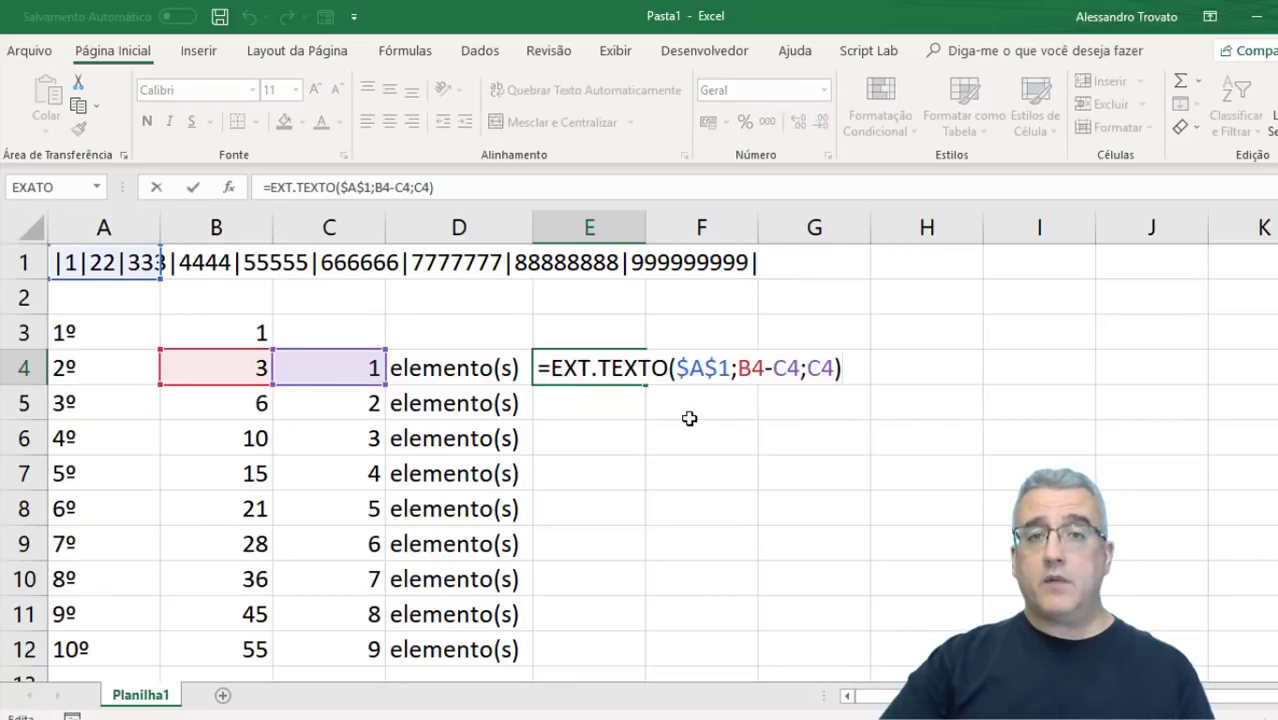
key(Escape)
key(F2)
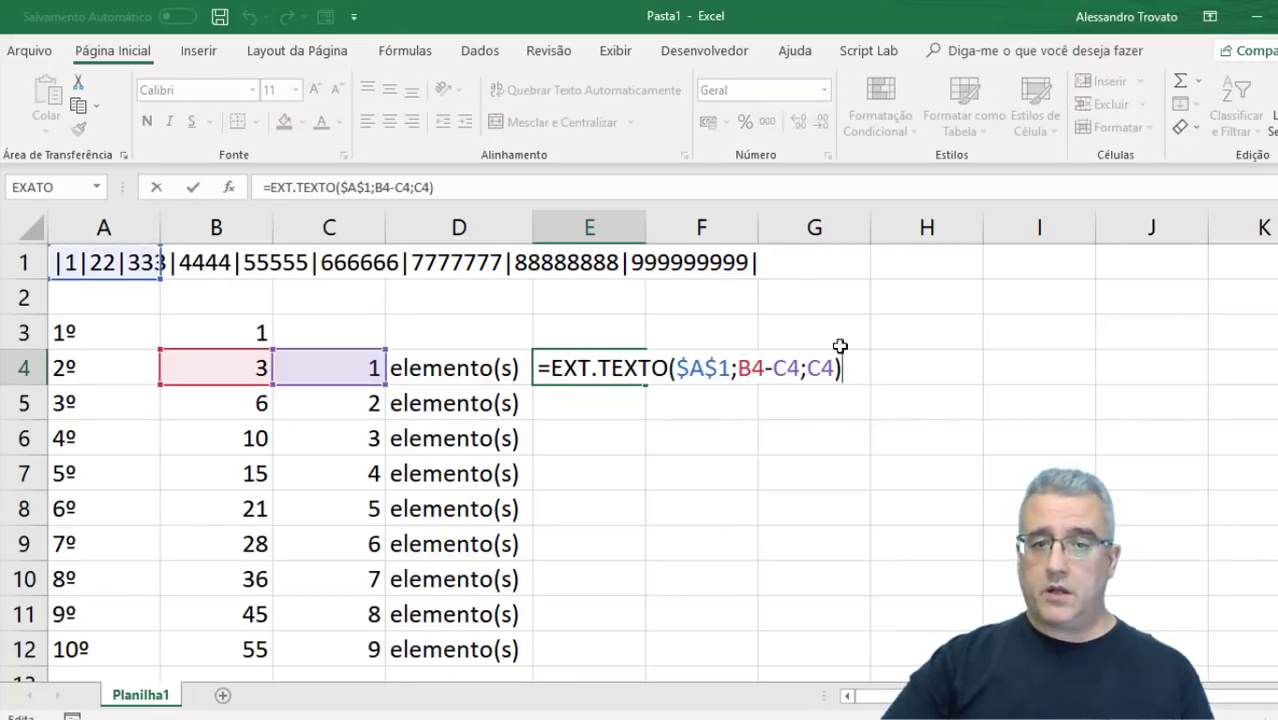
key(Escape)
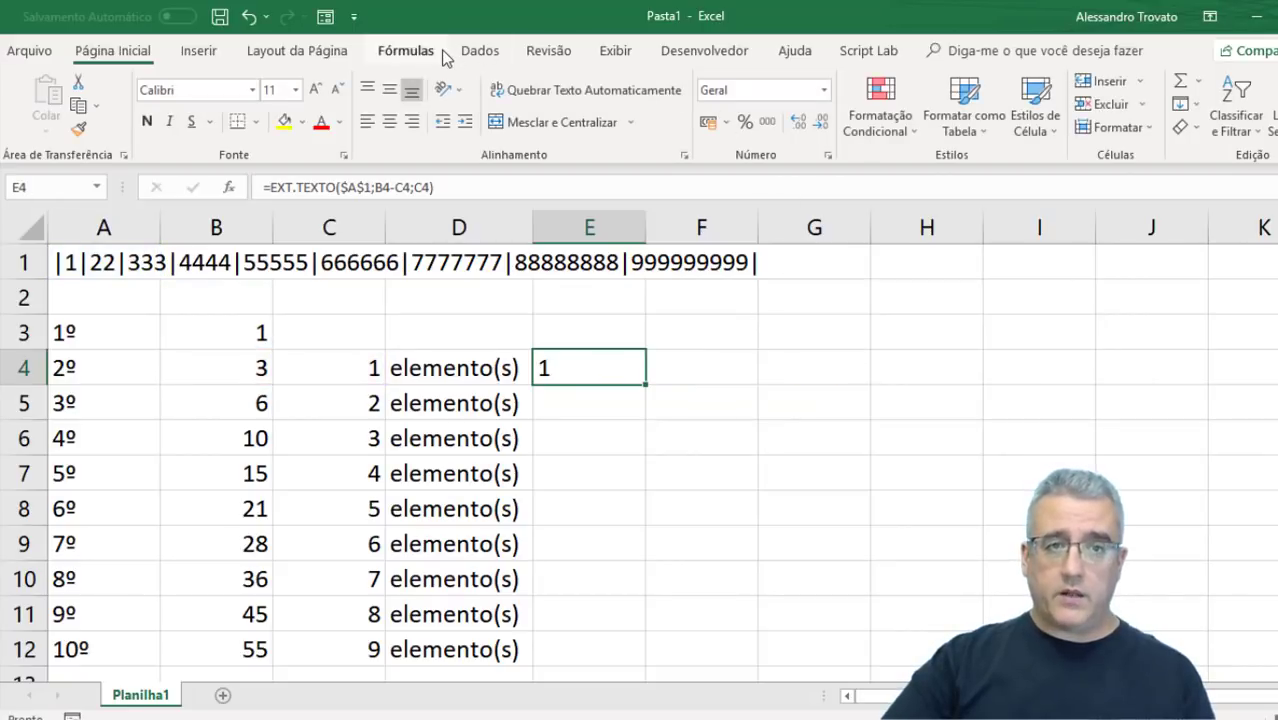
click(443, 55)
click(1015, 130)
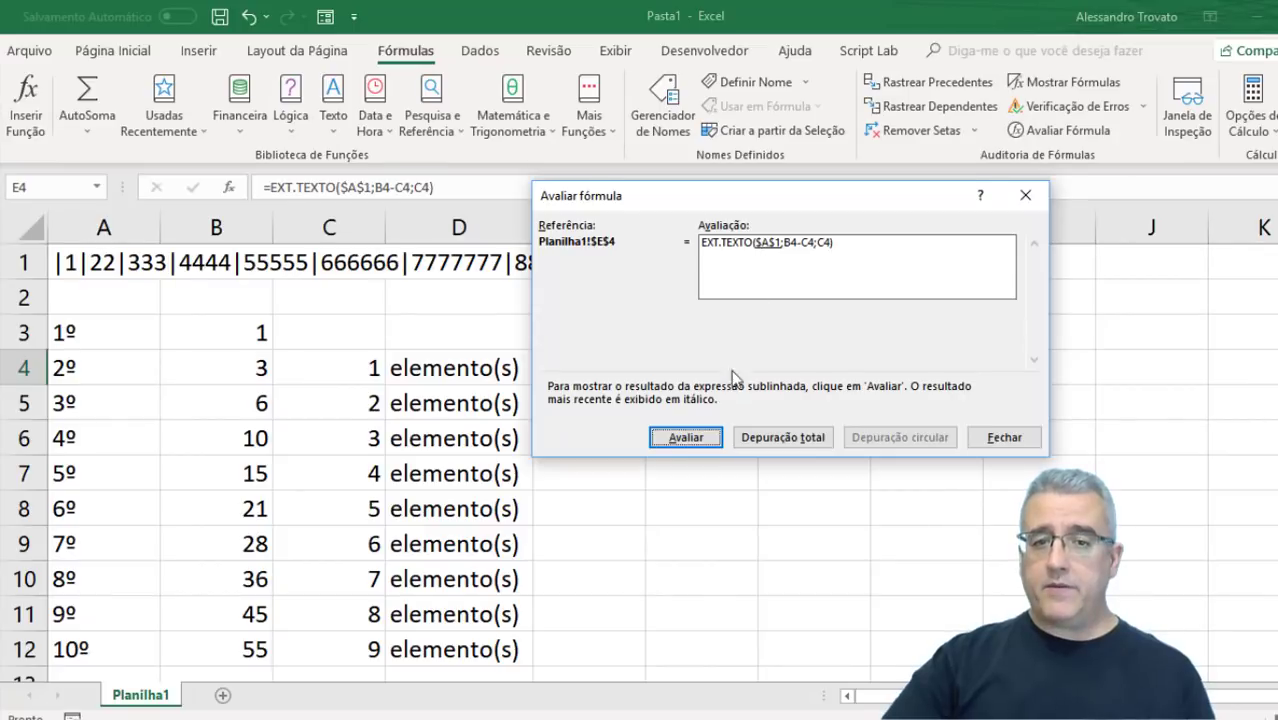
click(717, 438)
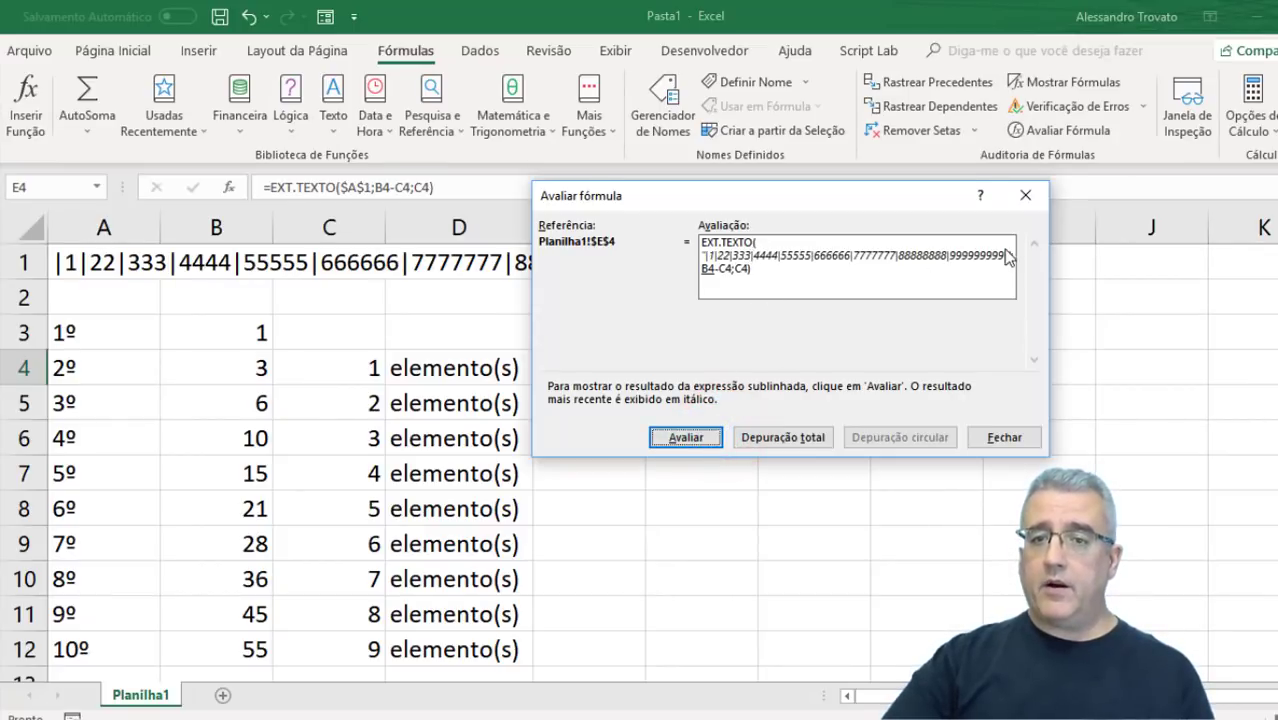
click(690, 437)
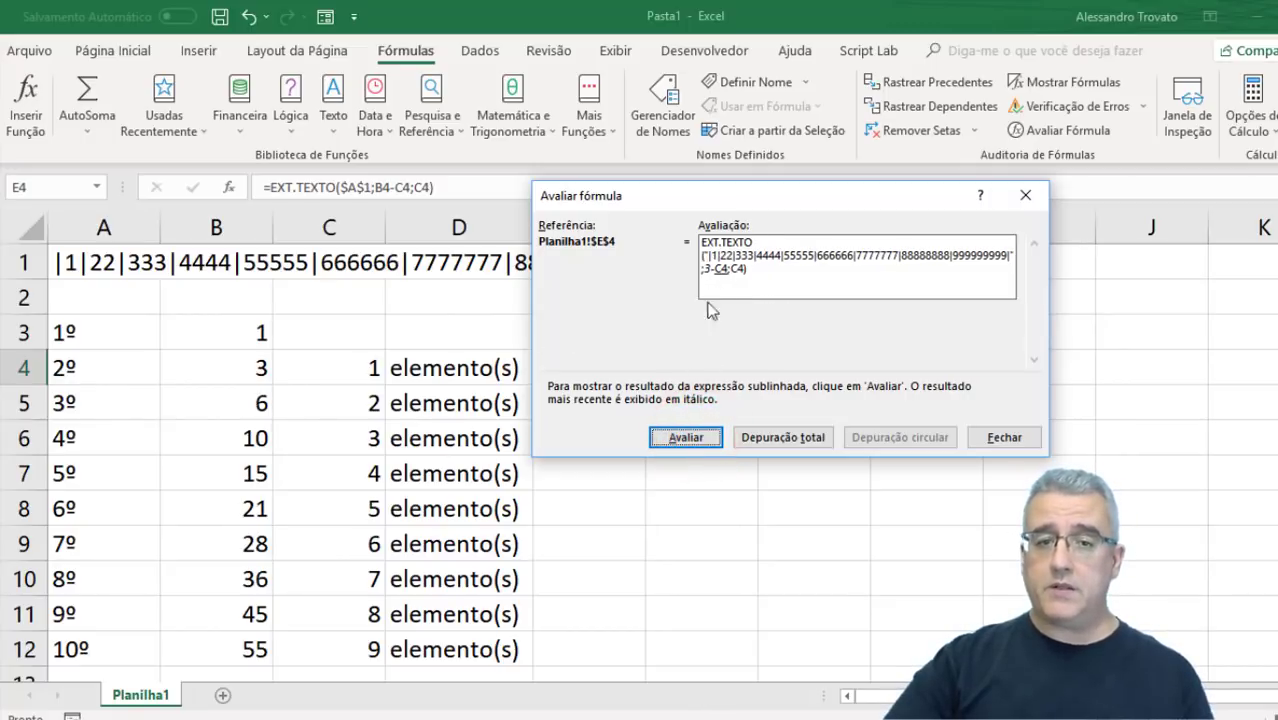
click(690, 437)
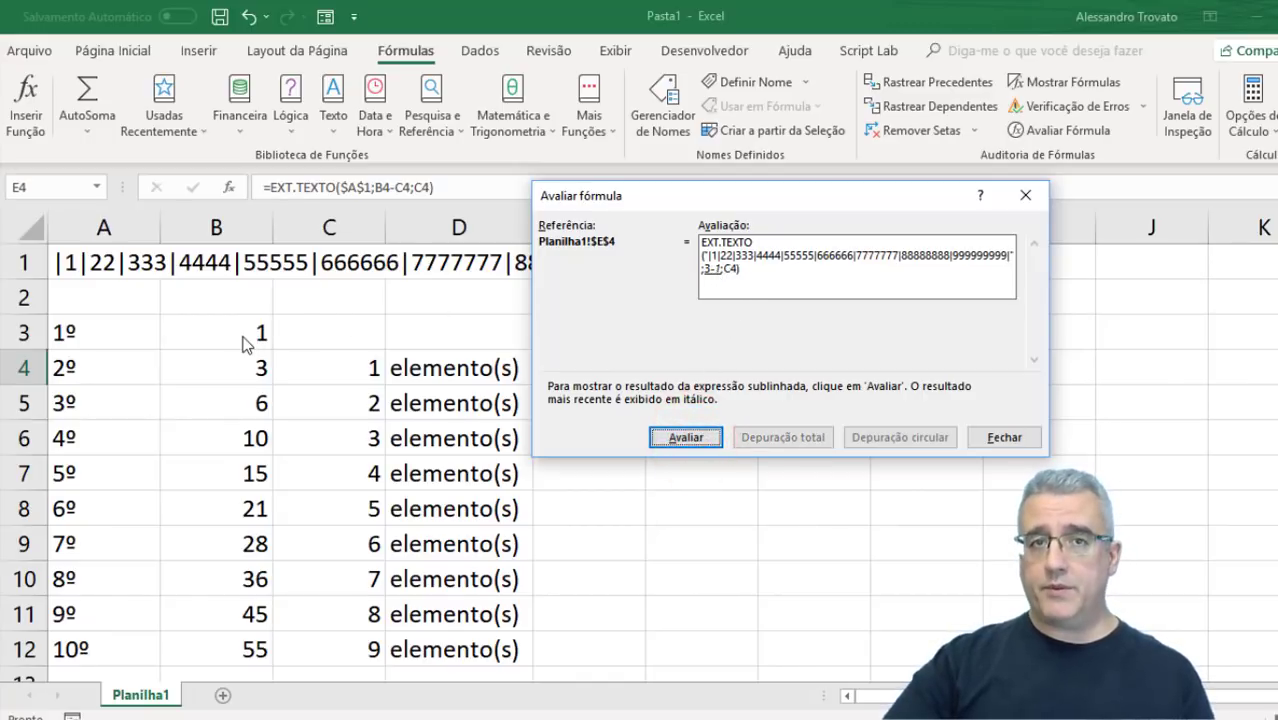
click(686, 437)
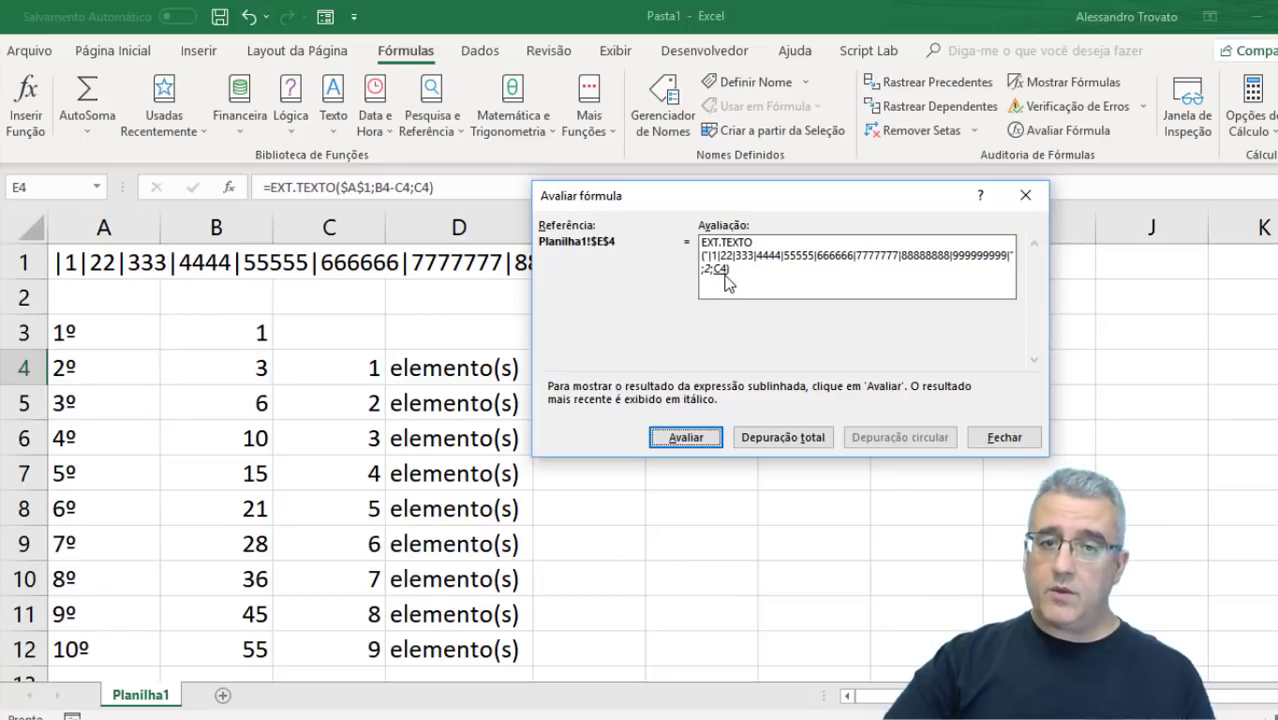
click(697, 436)
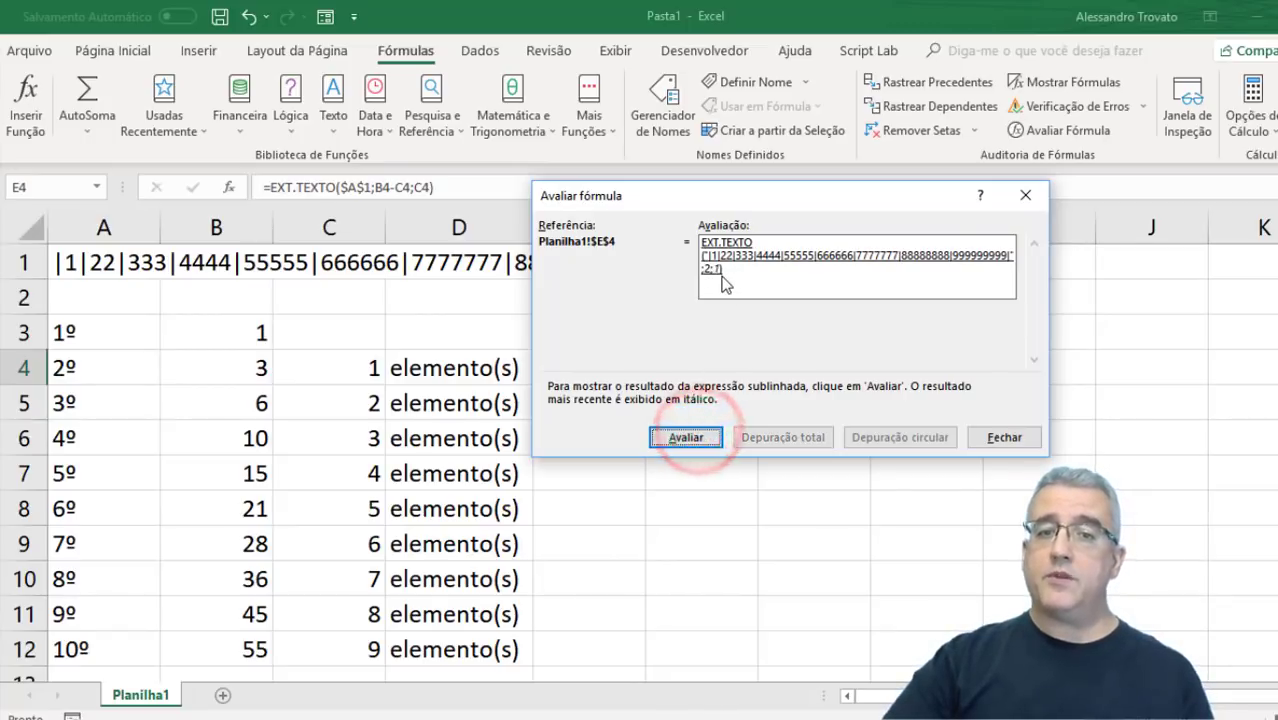
click(692, 439)
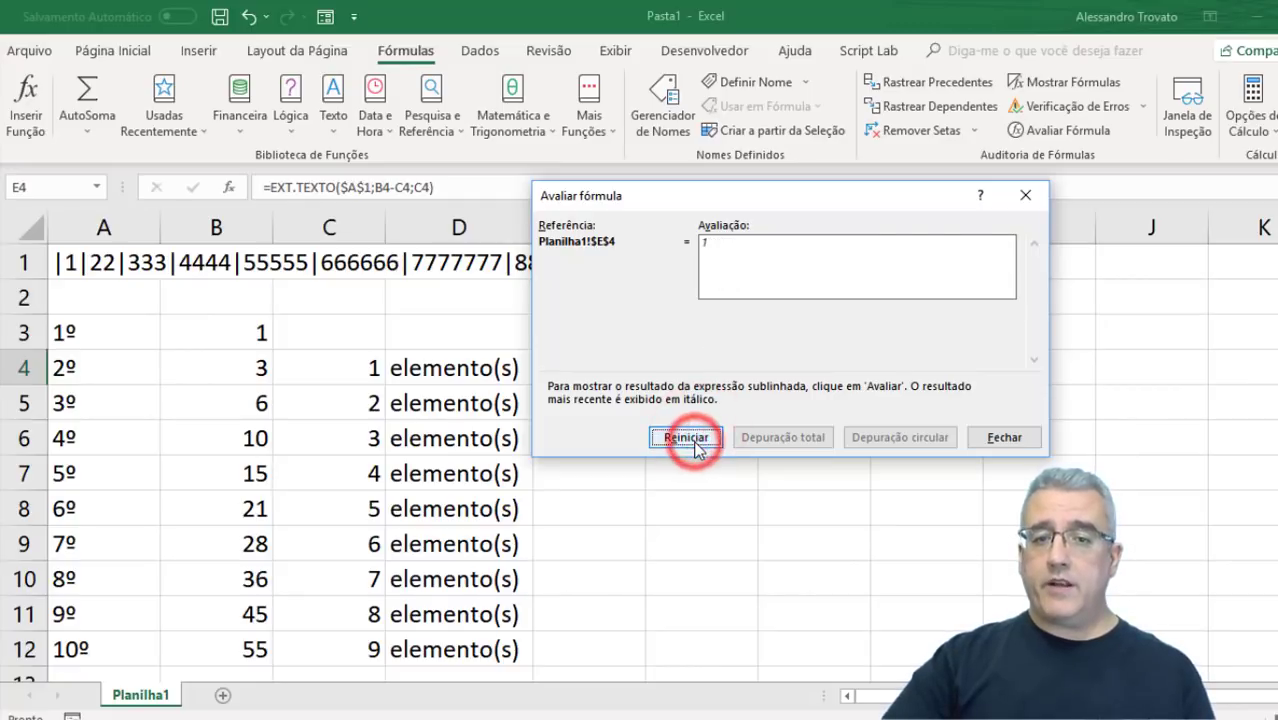
click(1010, 443)
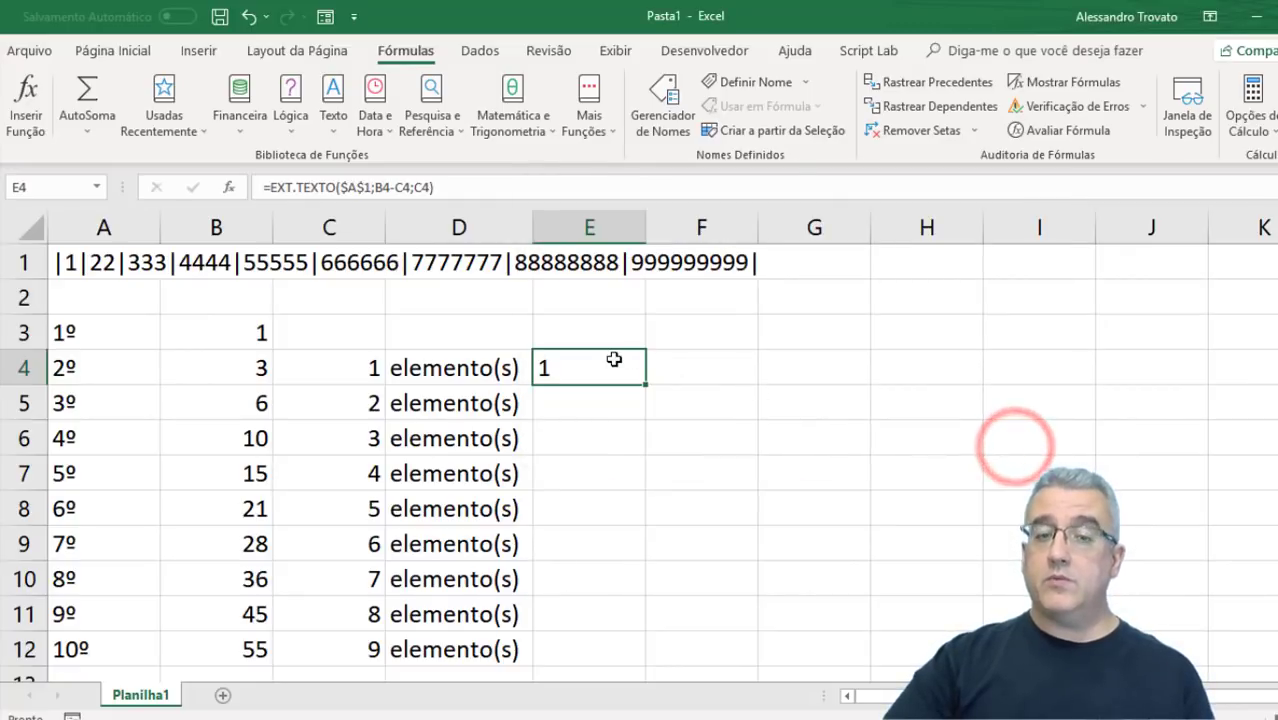
Fill the EXT.TEXTO formula from E4 into E5 and evaluate the E5 copy step by step to its final result
drag(646, 379, 645, 434)
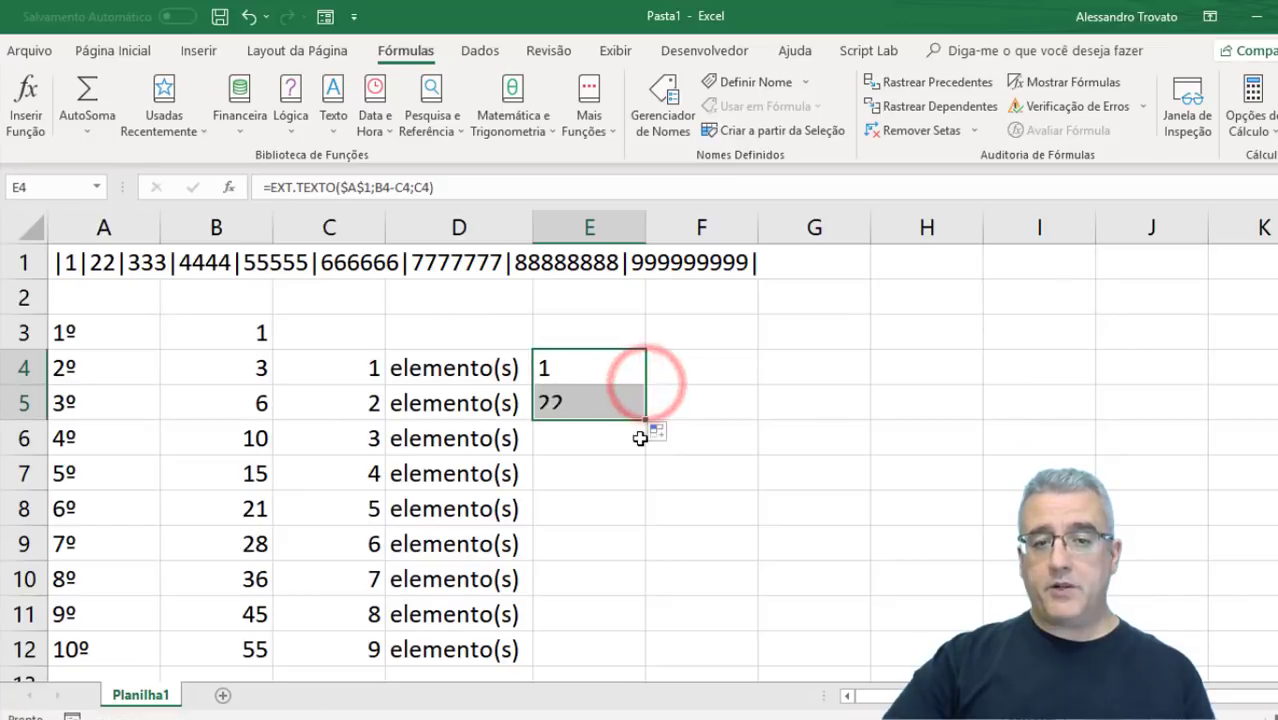
click(613, 445)
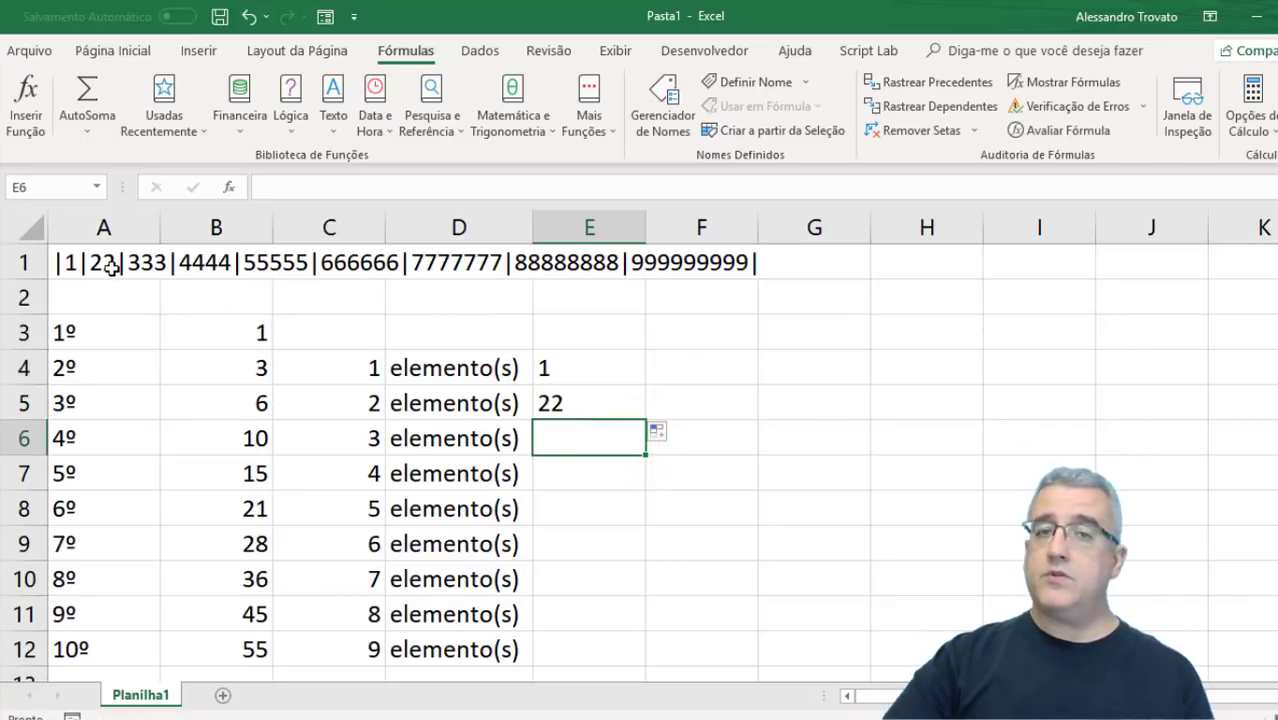
click(600, 405)
click(1052, 130)
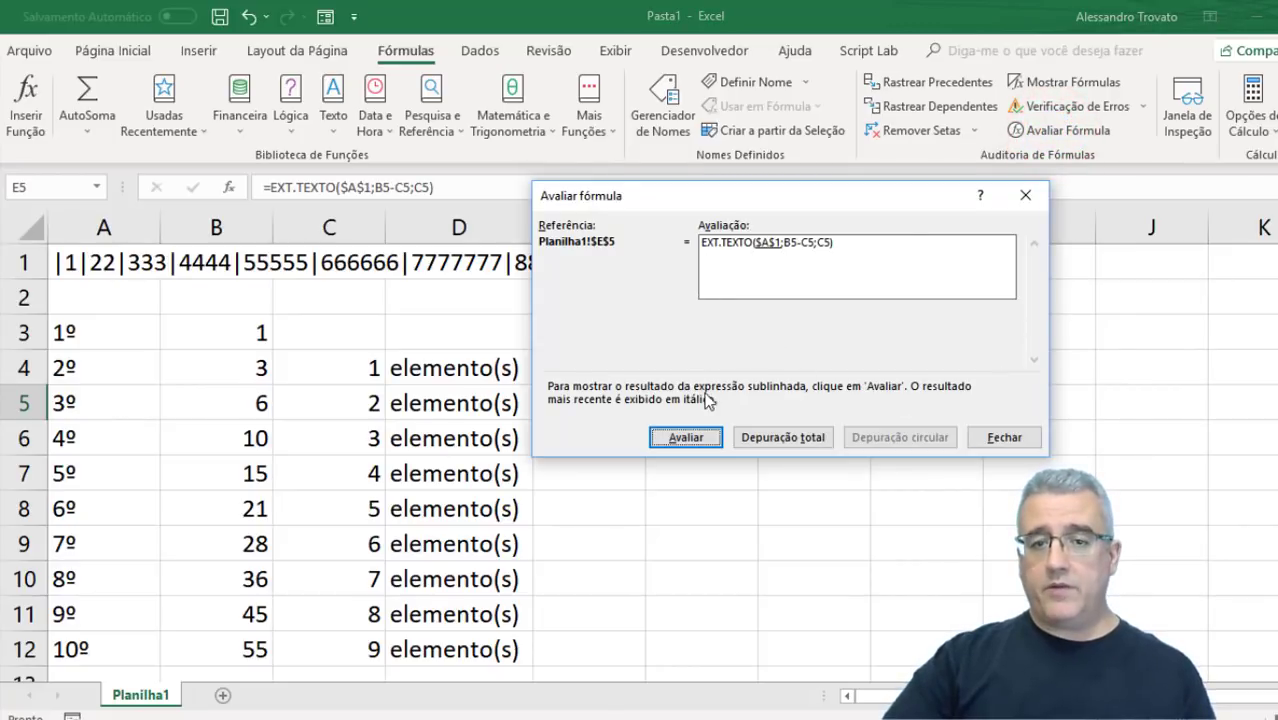
click(696, 437)
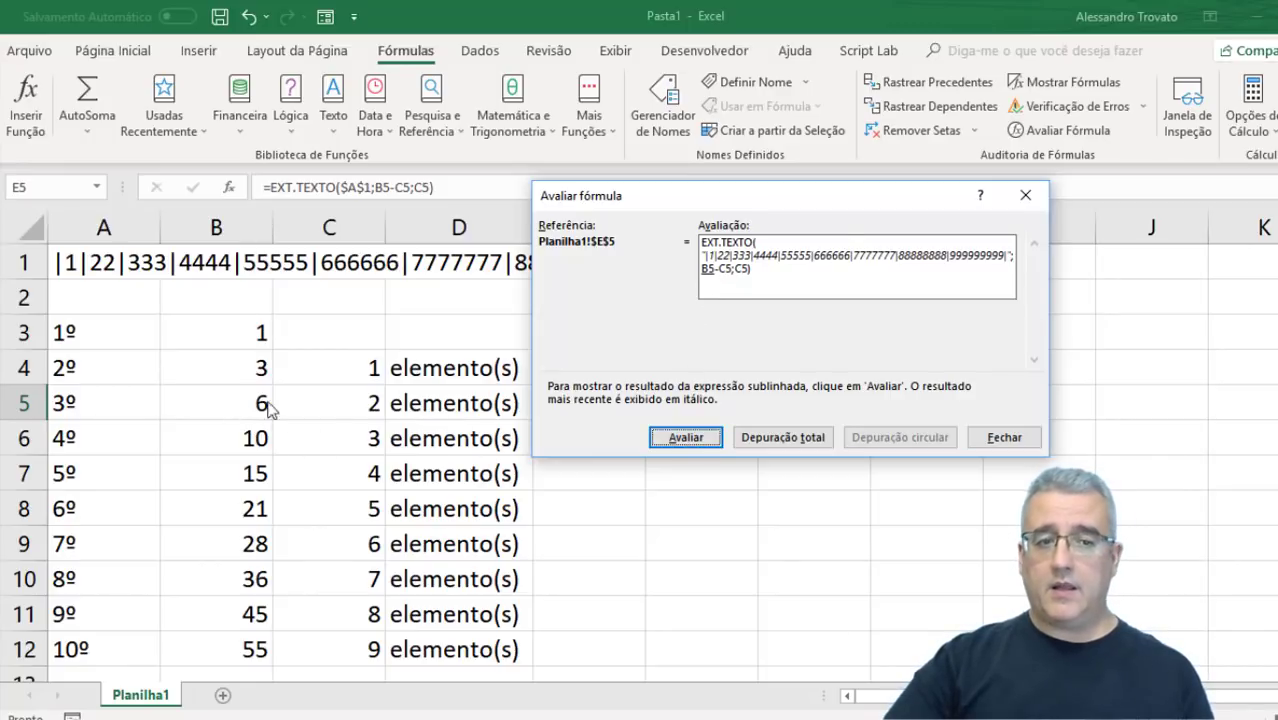
click(684, 437)
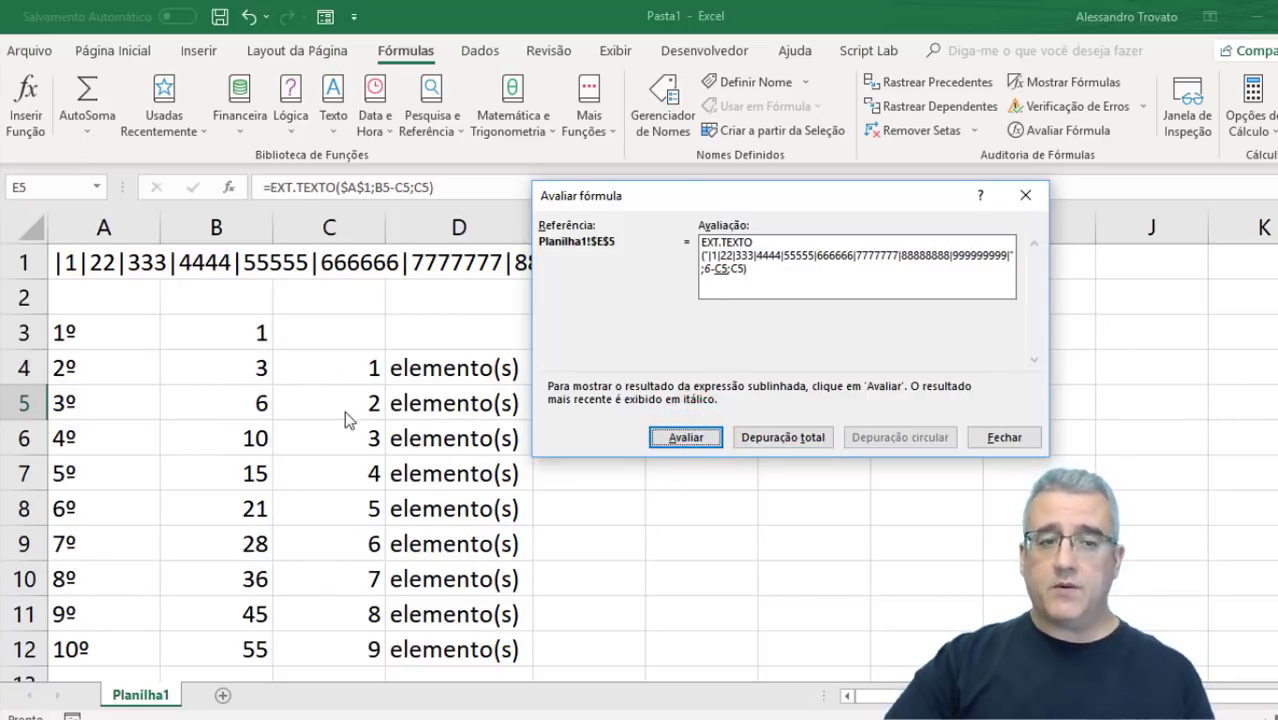
click(700, 438)
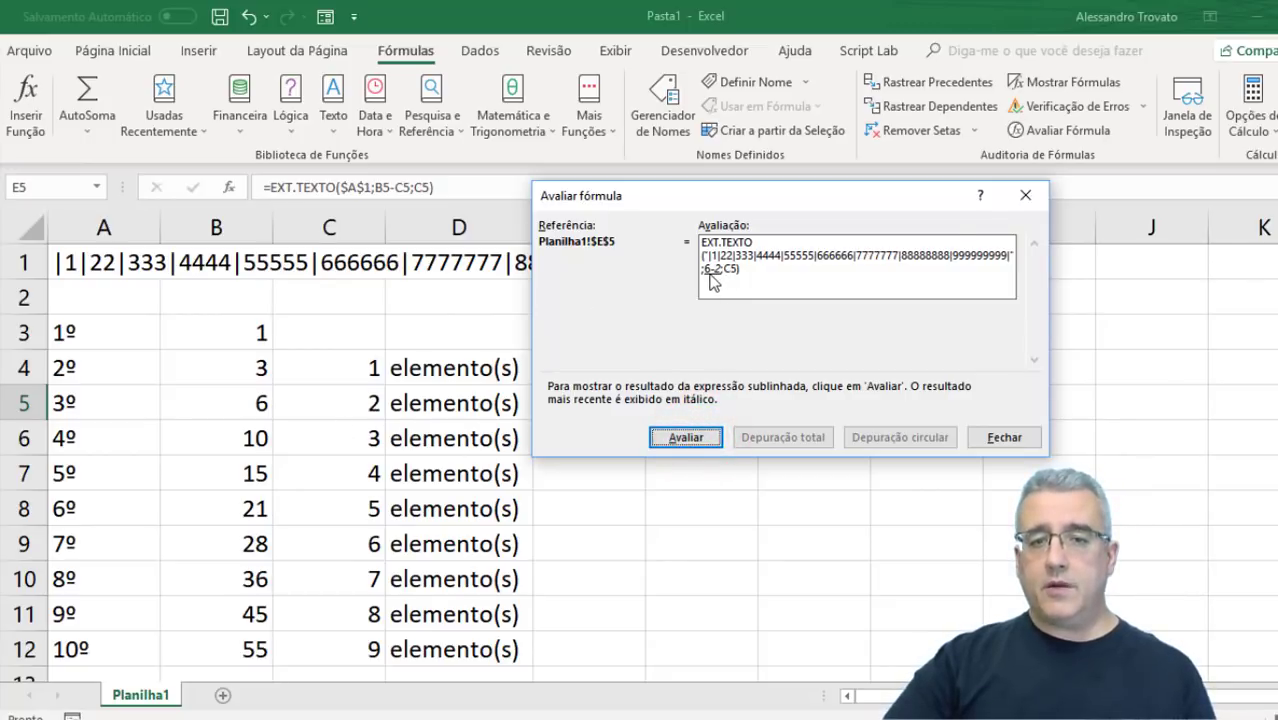
click(690, 437)
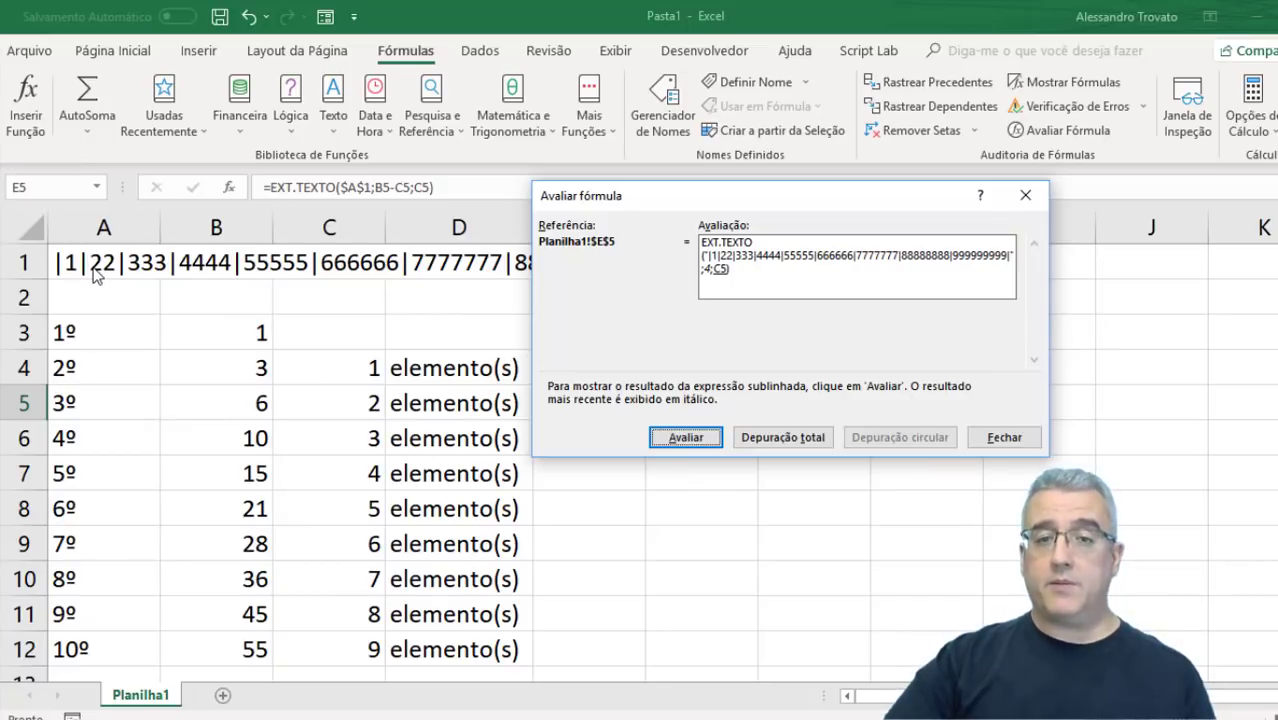
click(686, 437)
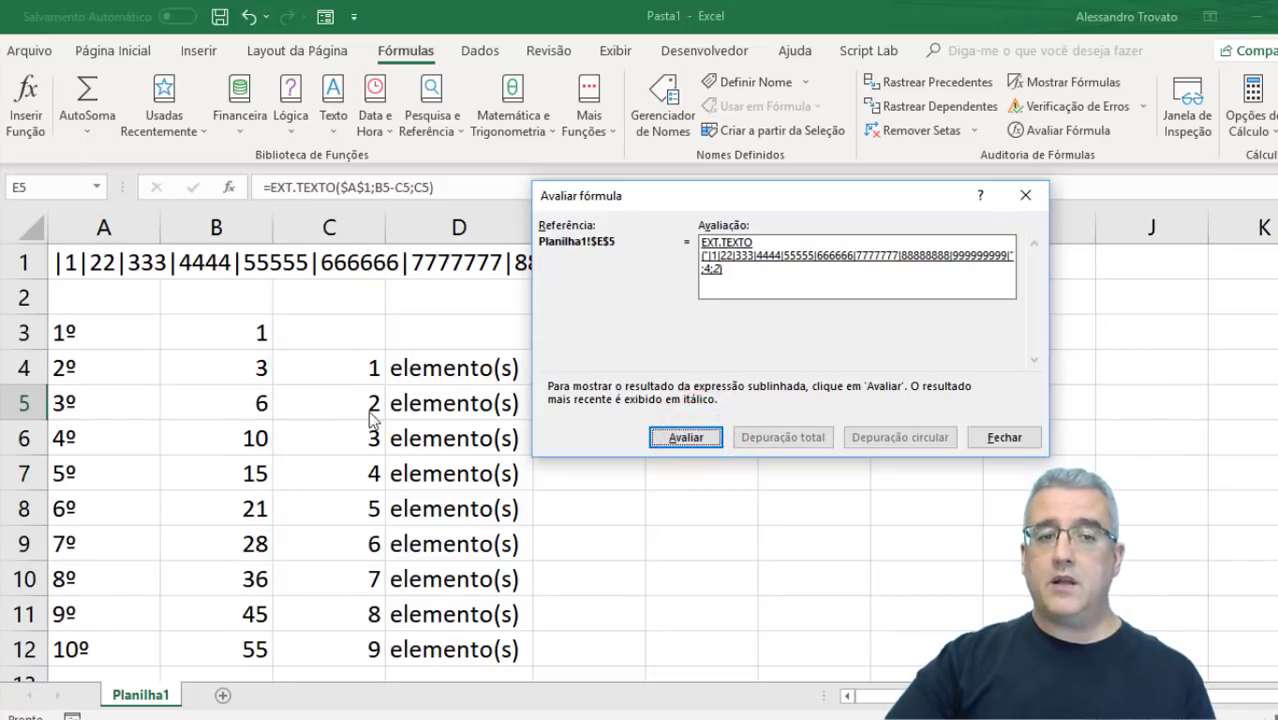
click(682, 440)
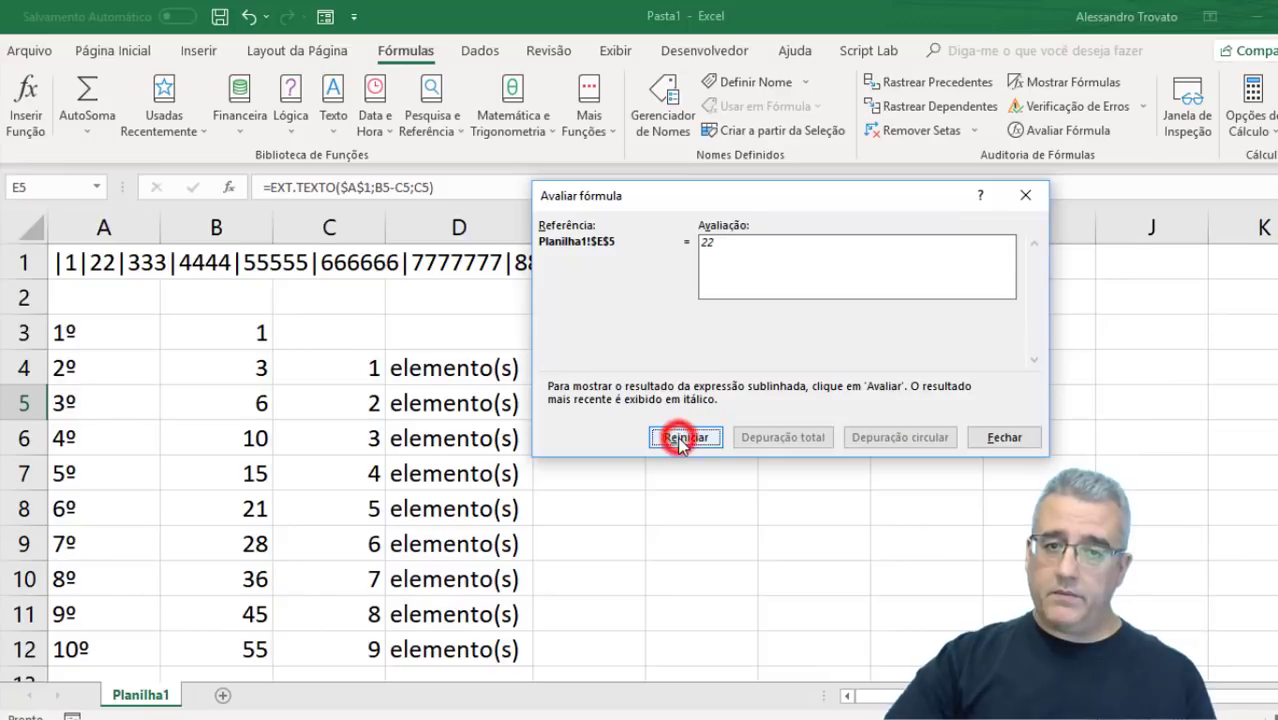
click(979, 441)
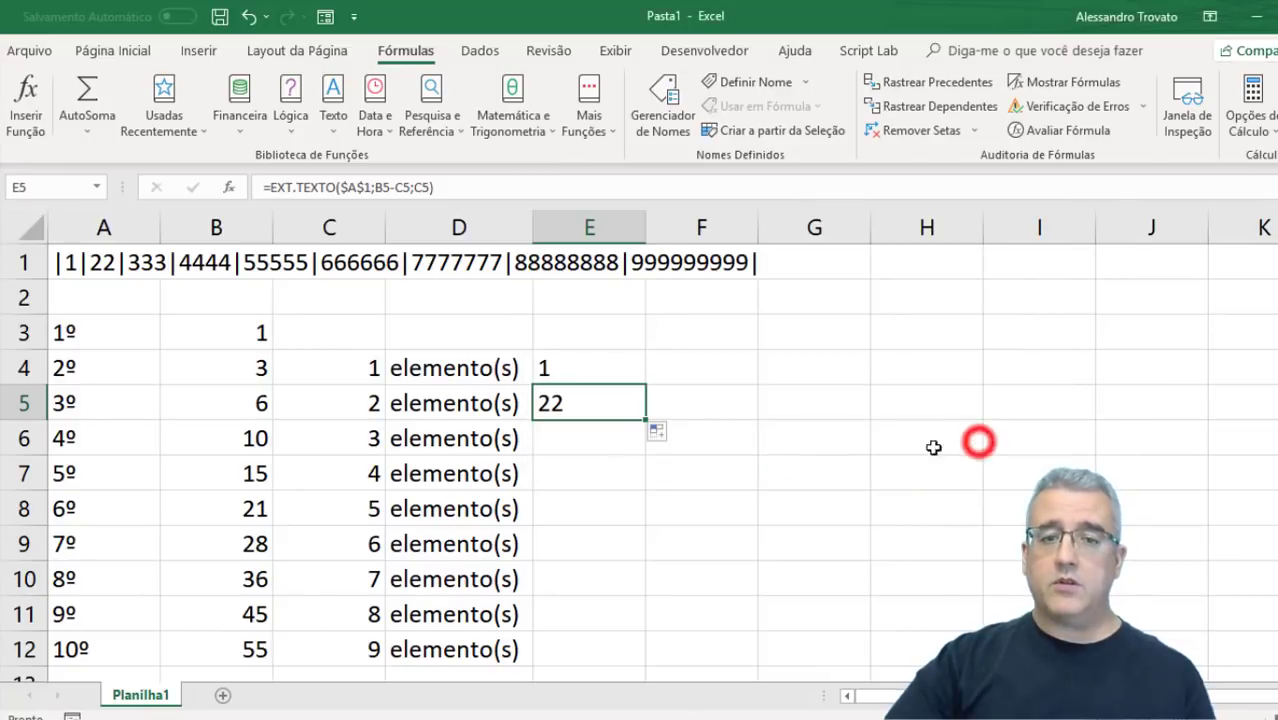
Fill the EXT.TEXTO formula from E5 down to E12 and fit column E's width to the extracted text
double_click(646, 420)
click(606, 500)
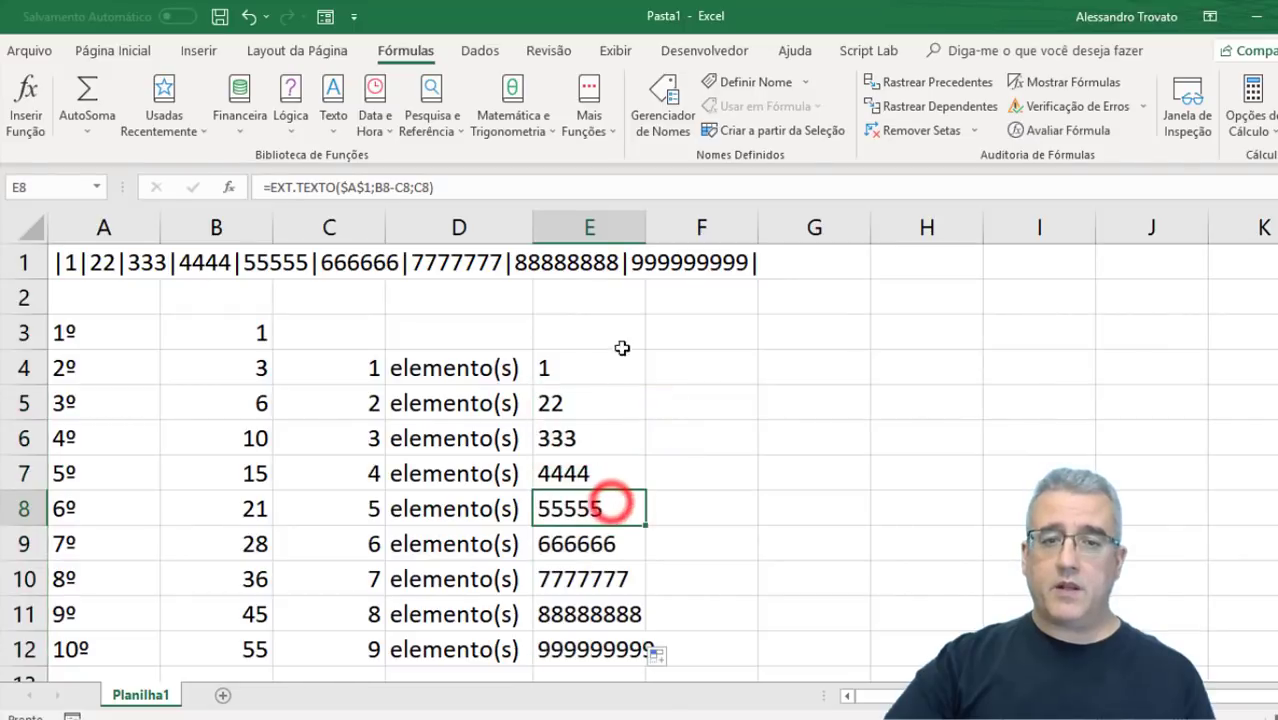
double_click(647, 234)
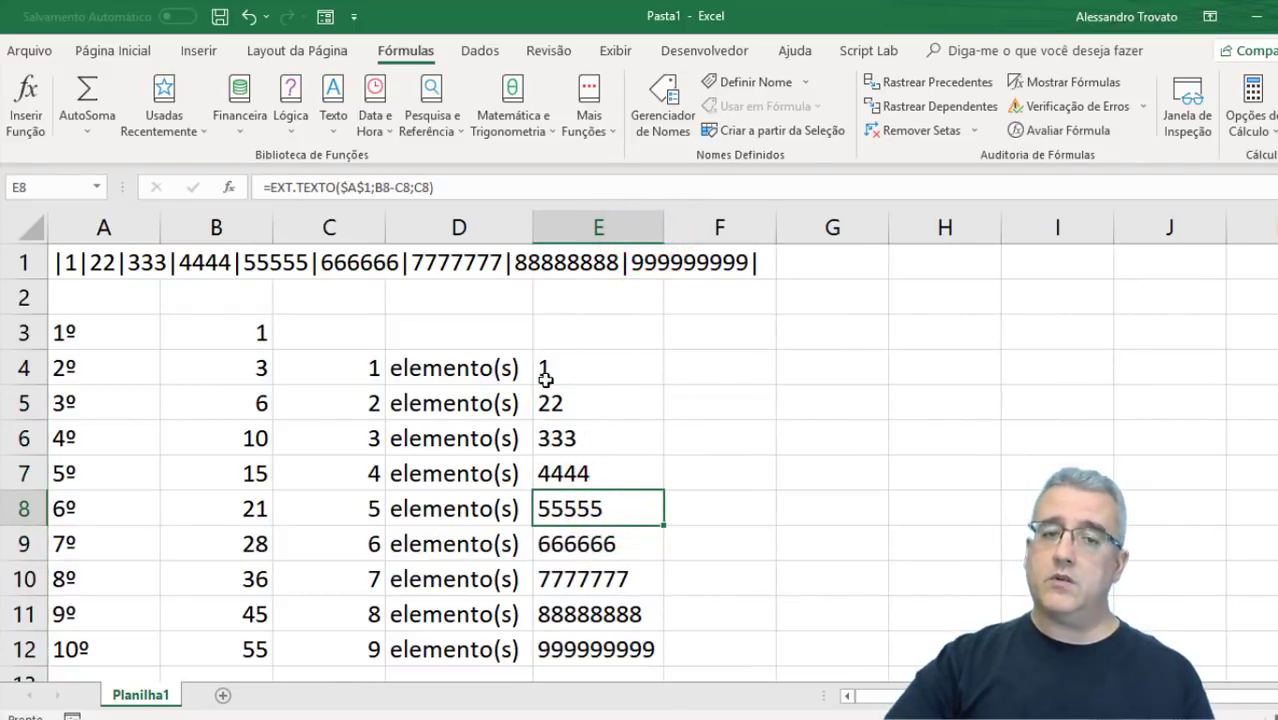
Append aaaa to the 7777777 element in the A1 string and refit column E's width to its contents
click(455, 265)
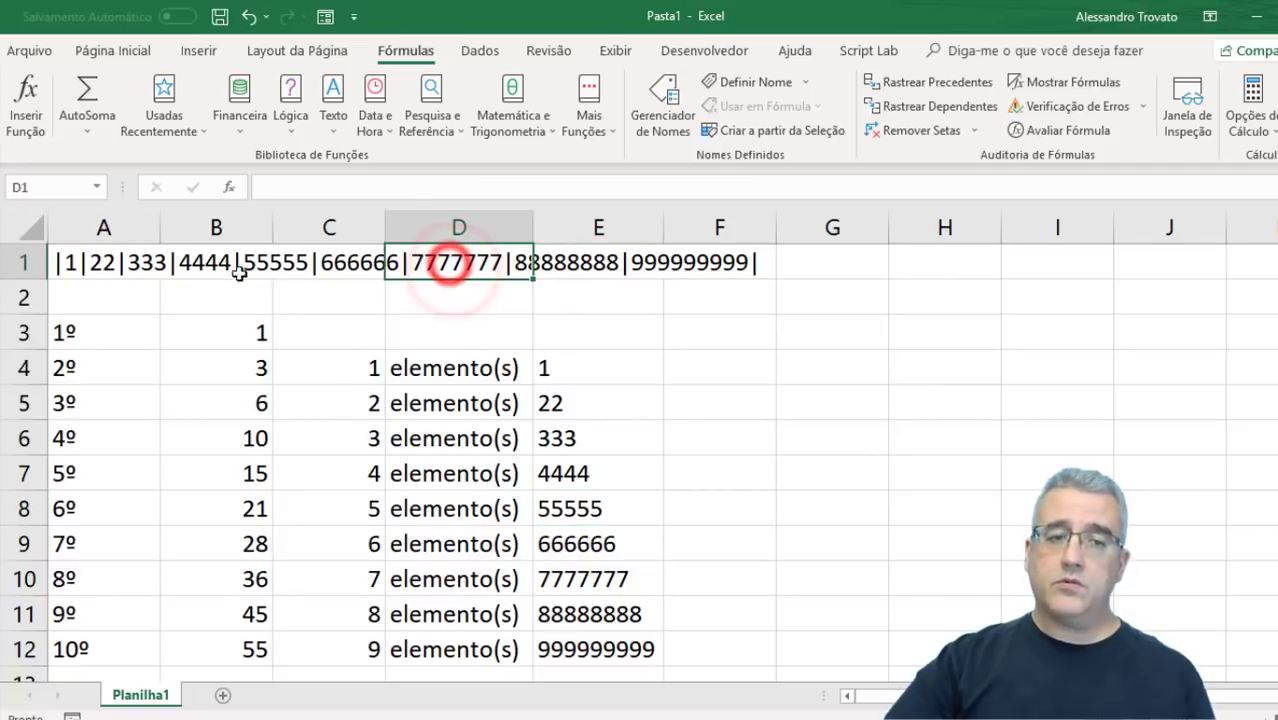
double_click(78, 277)
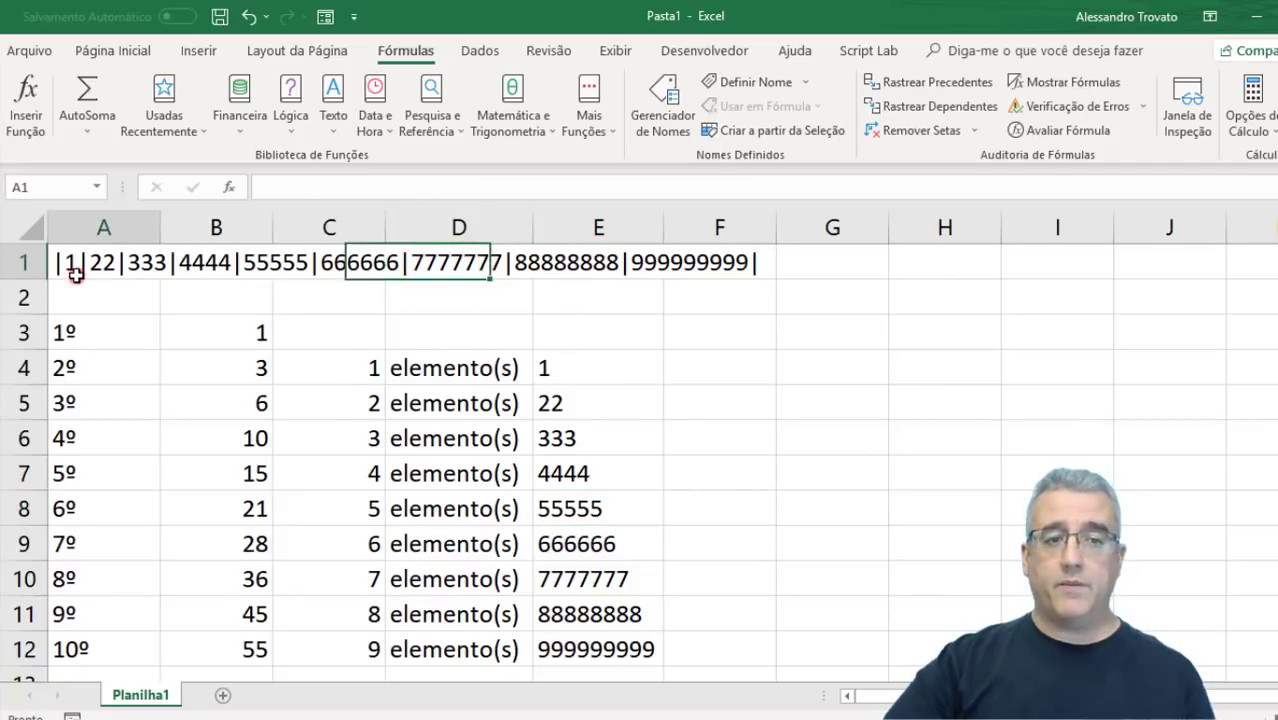
click(453, 266)
click(505, 265)
text(aaaa)
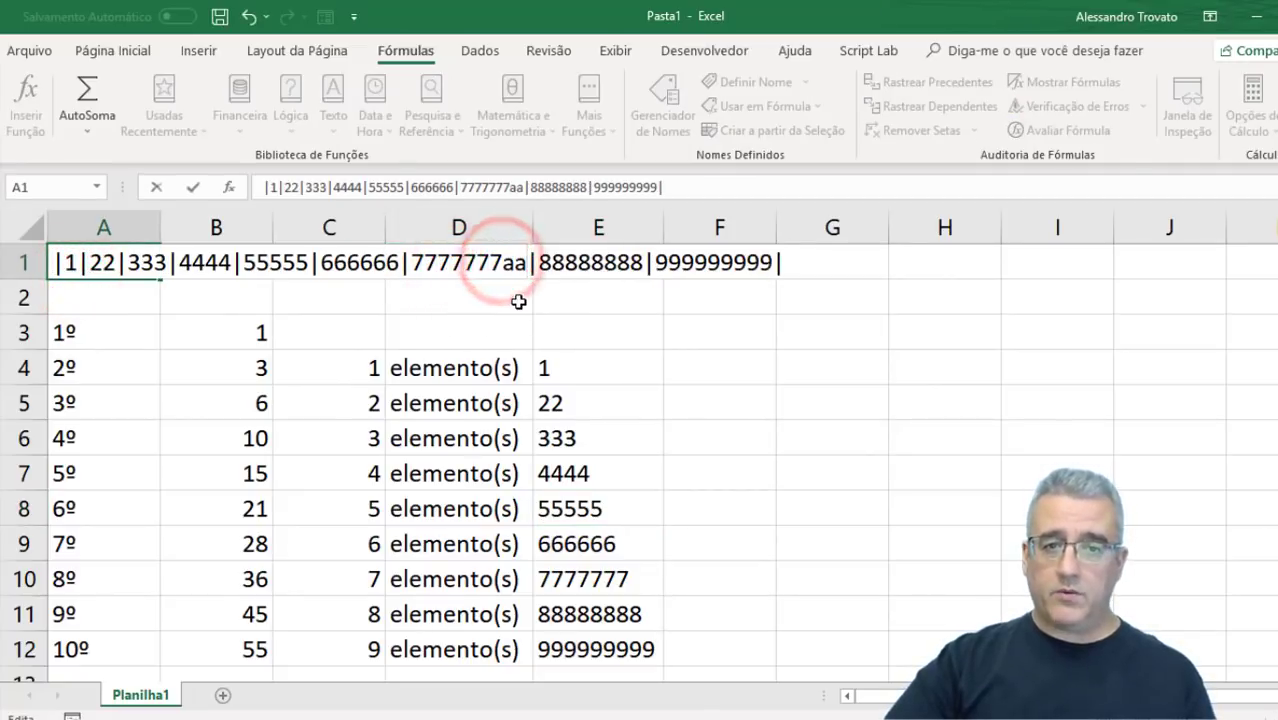
key(Return)
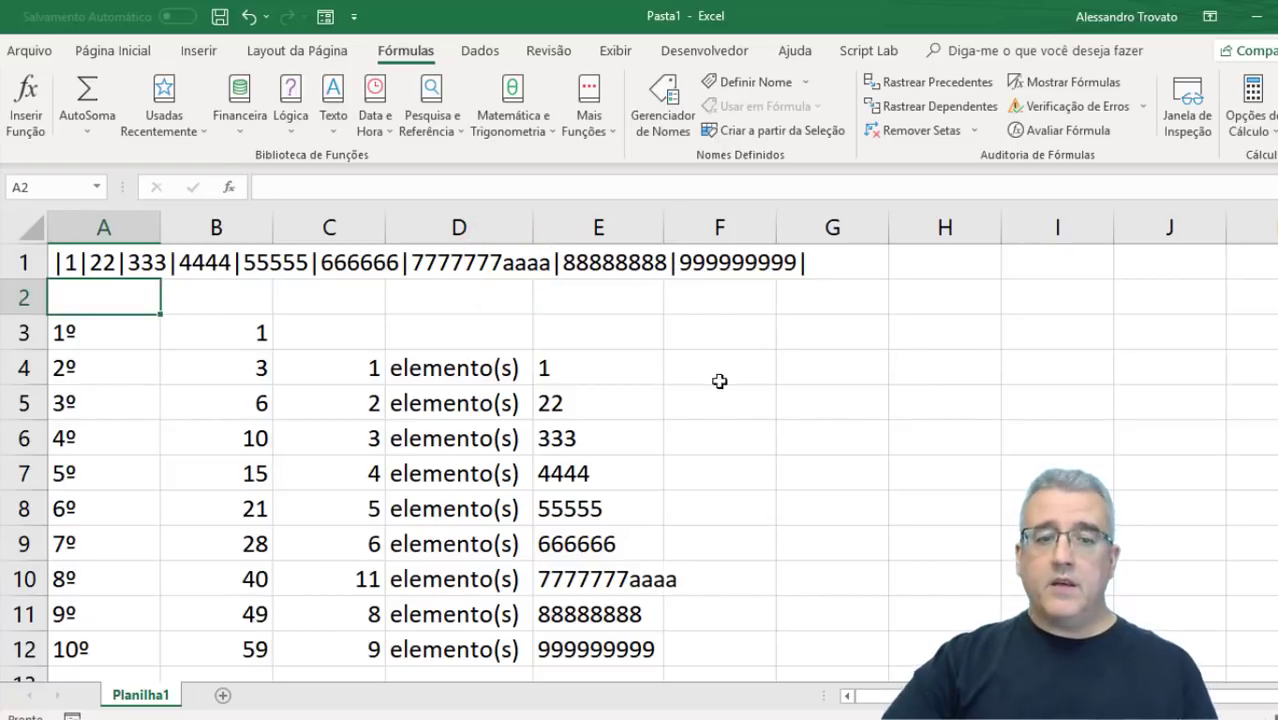
double_click(663, 230)
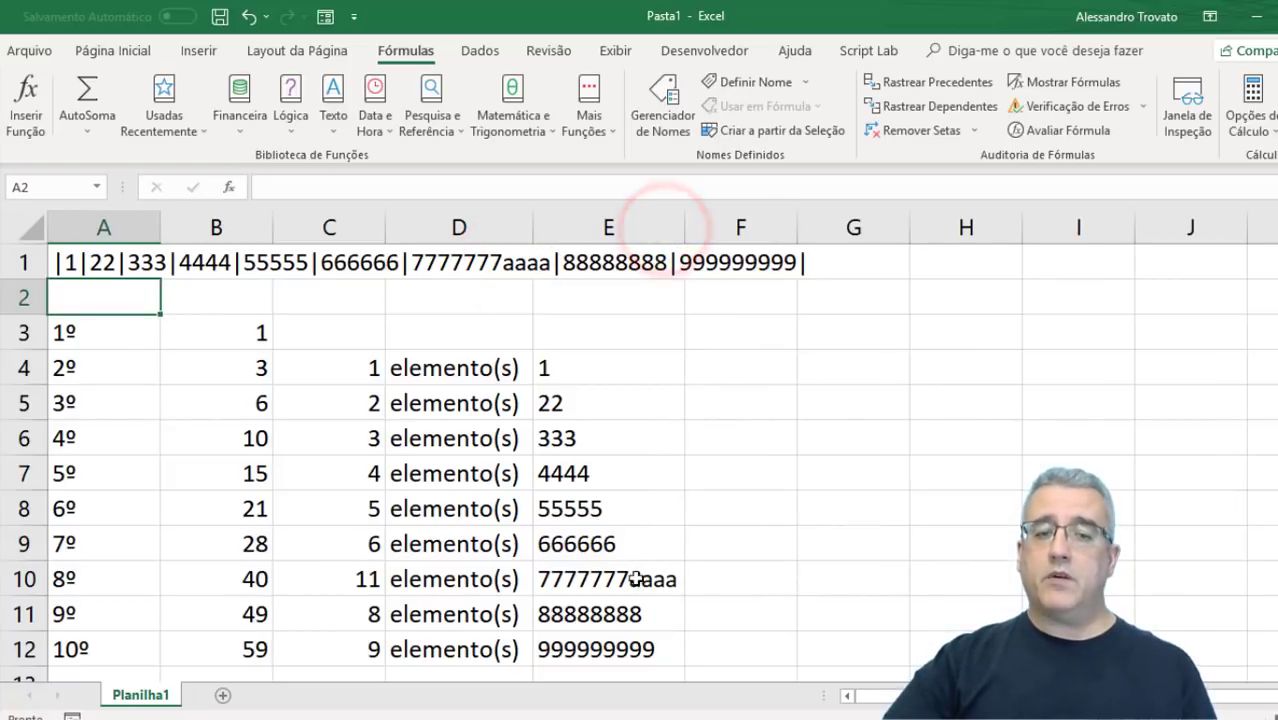
Check the character count in C10 and the EXT.TEXTO extractions in column E against the changed A1 string
click(340, 575)
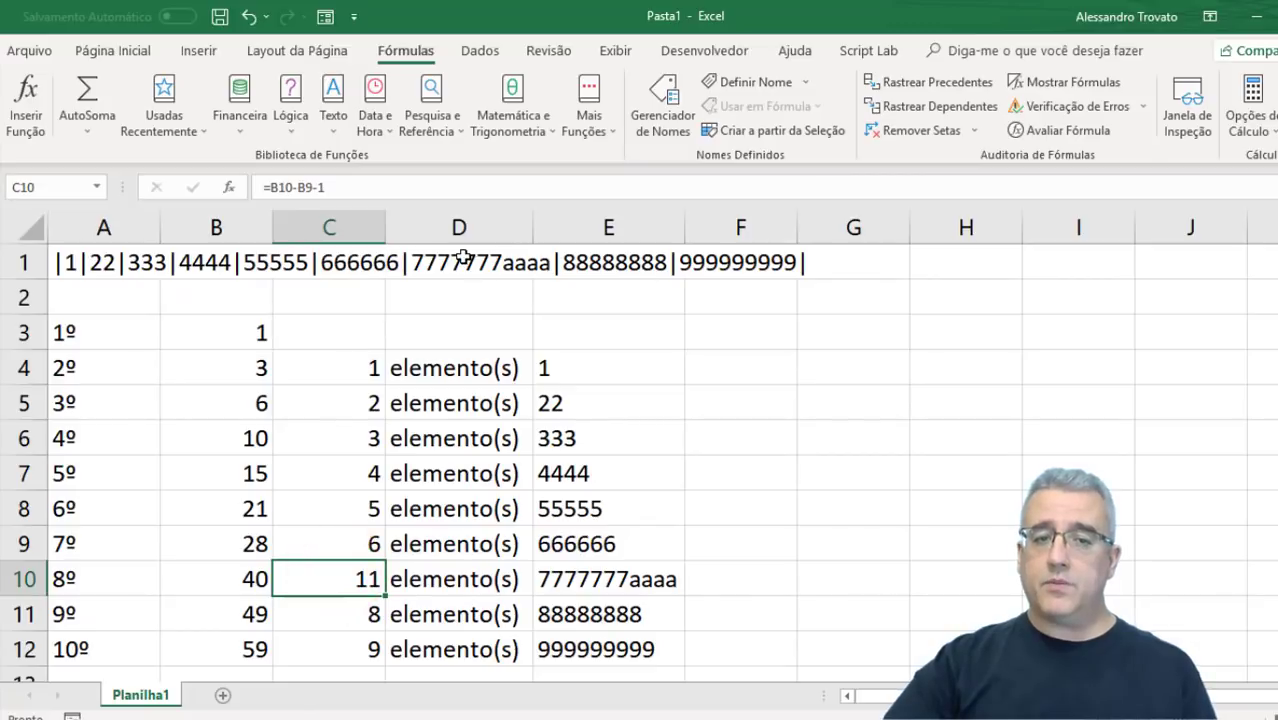
click(590, 575)
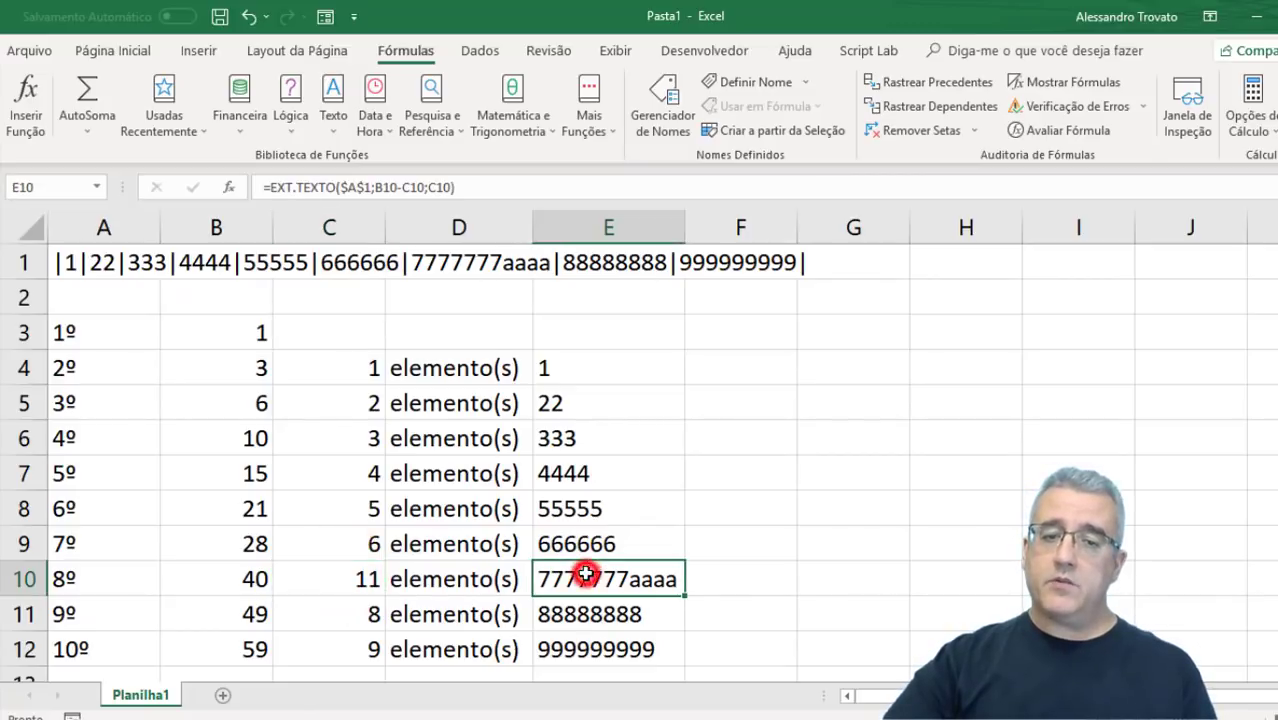
drag(585, 395, 602, 638)
click(601, 507)
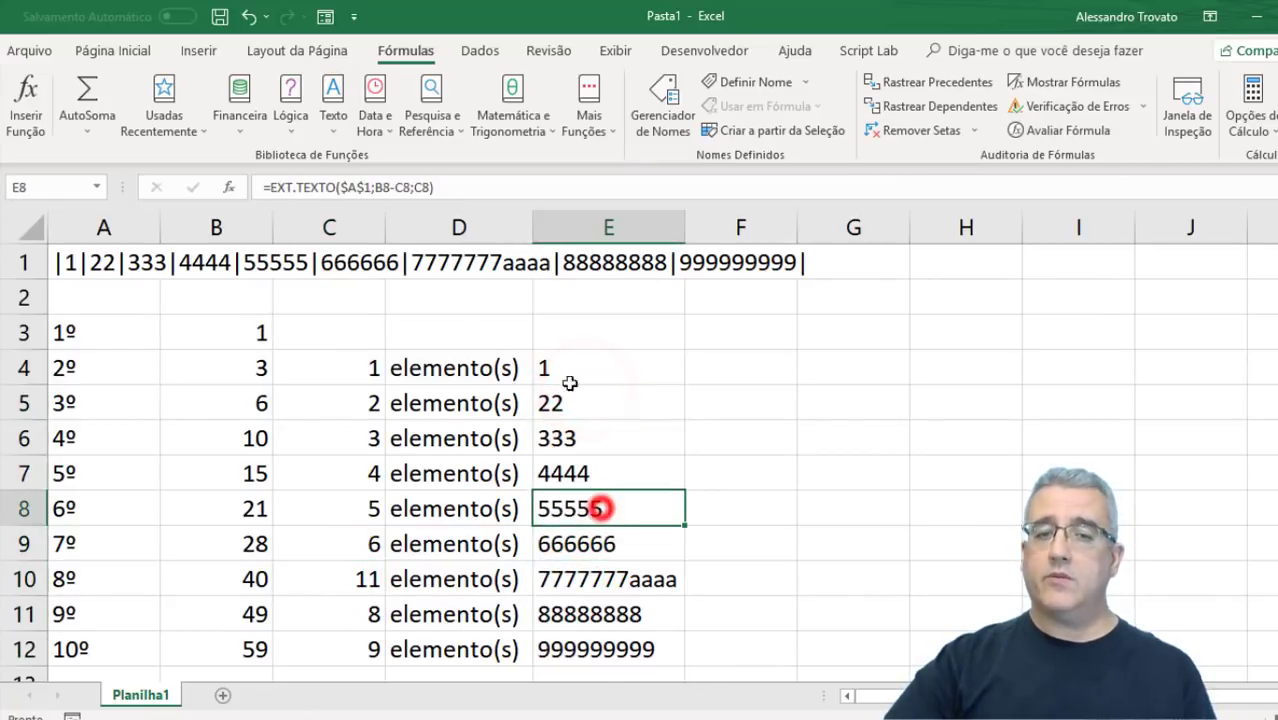
click(559, 366)
click(428, 393)
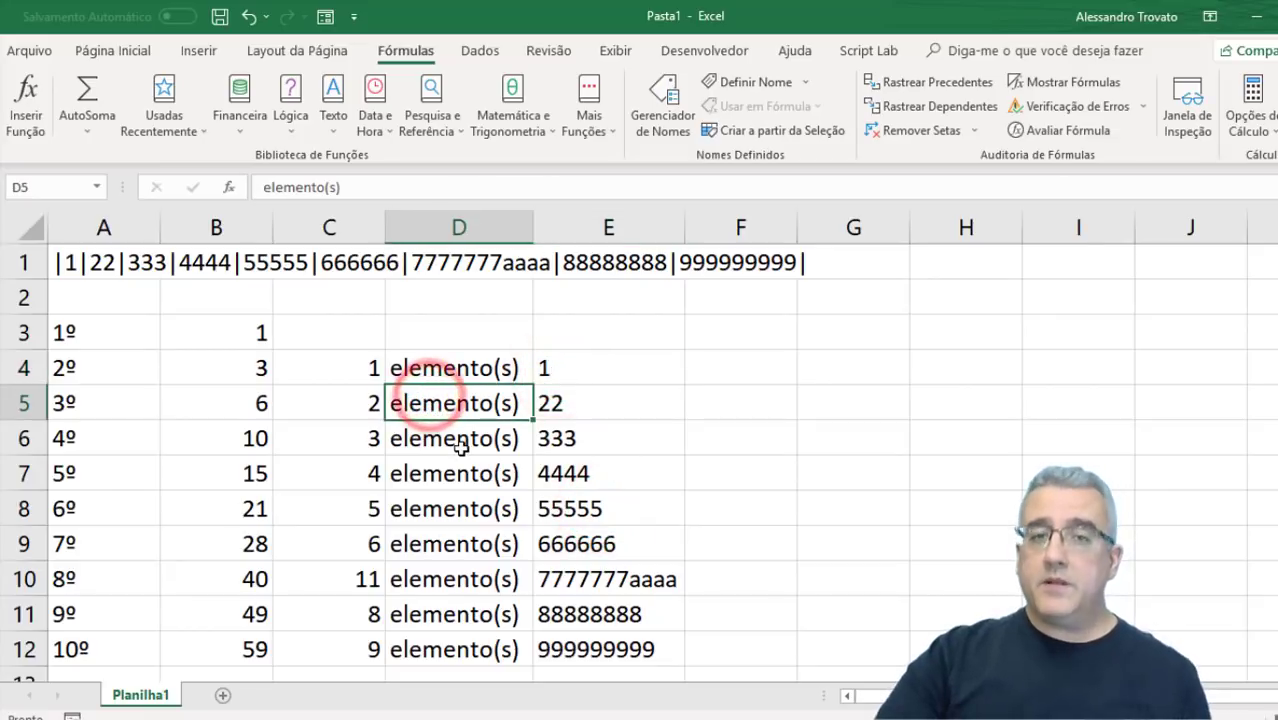
click(490, 503)
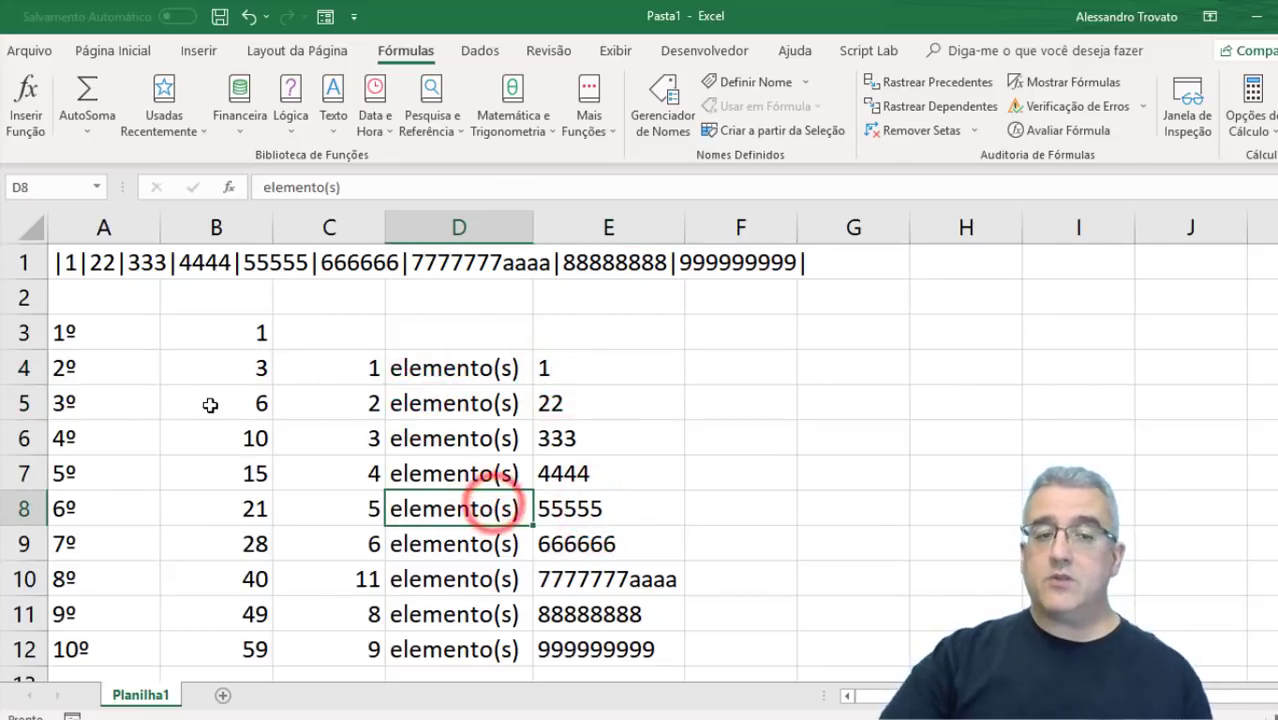
Review the character counts in C4:C12 alongside the extracted elements in column E, and minimize the workbook window
drag(376, 367, 365, 645)
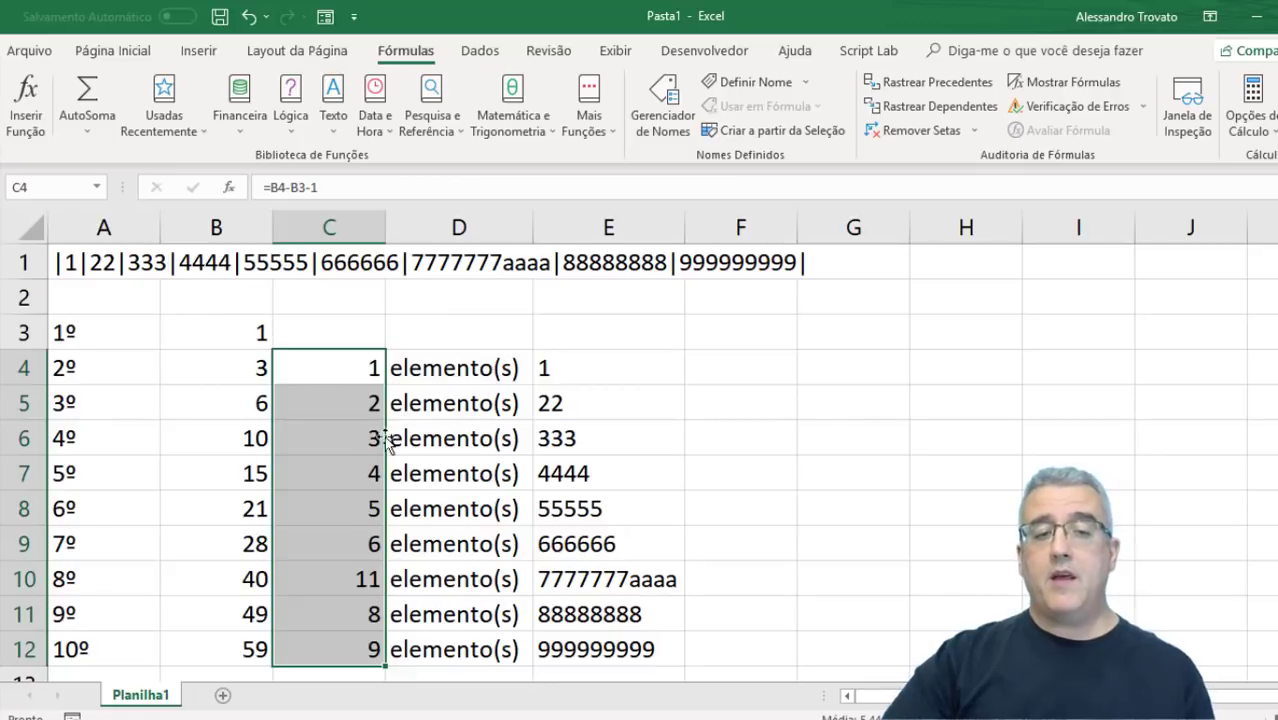
drag(343, 376, 342, 416)
click(422, 399)
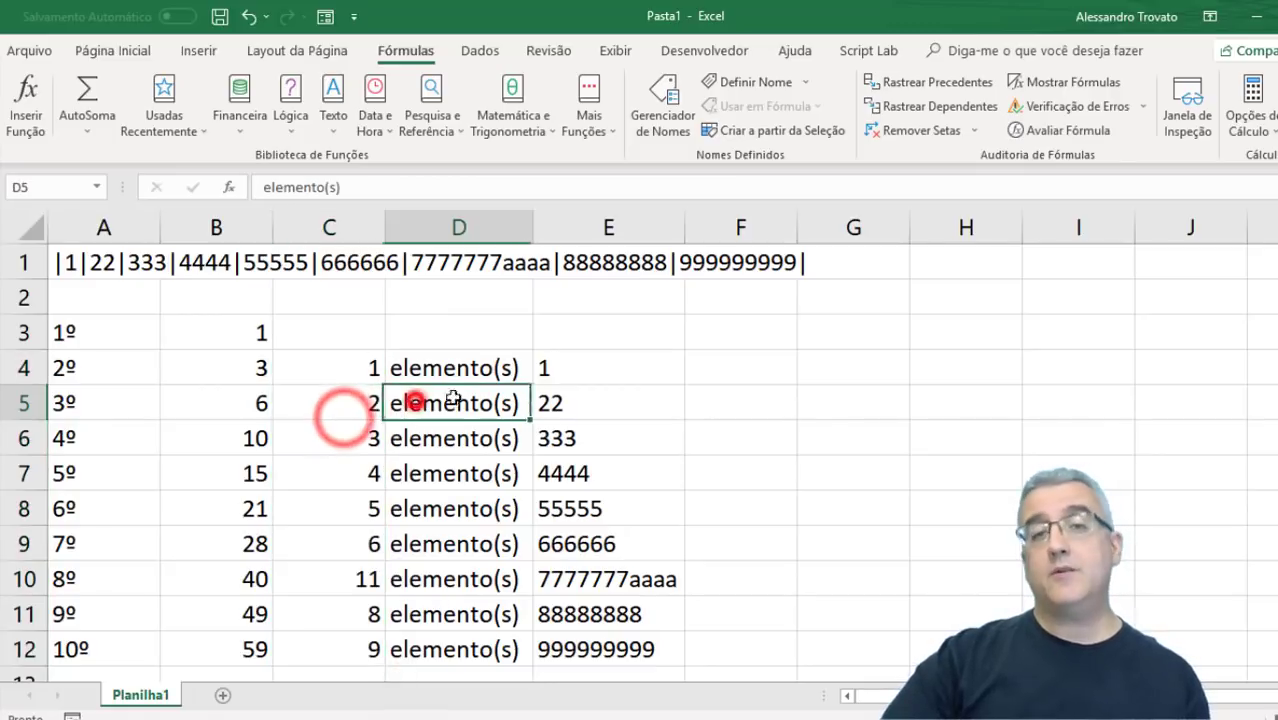
click(622, 399)
click(633, 461)
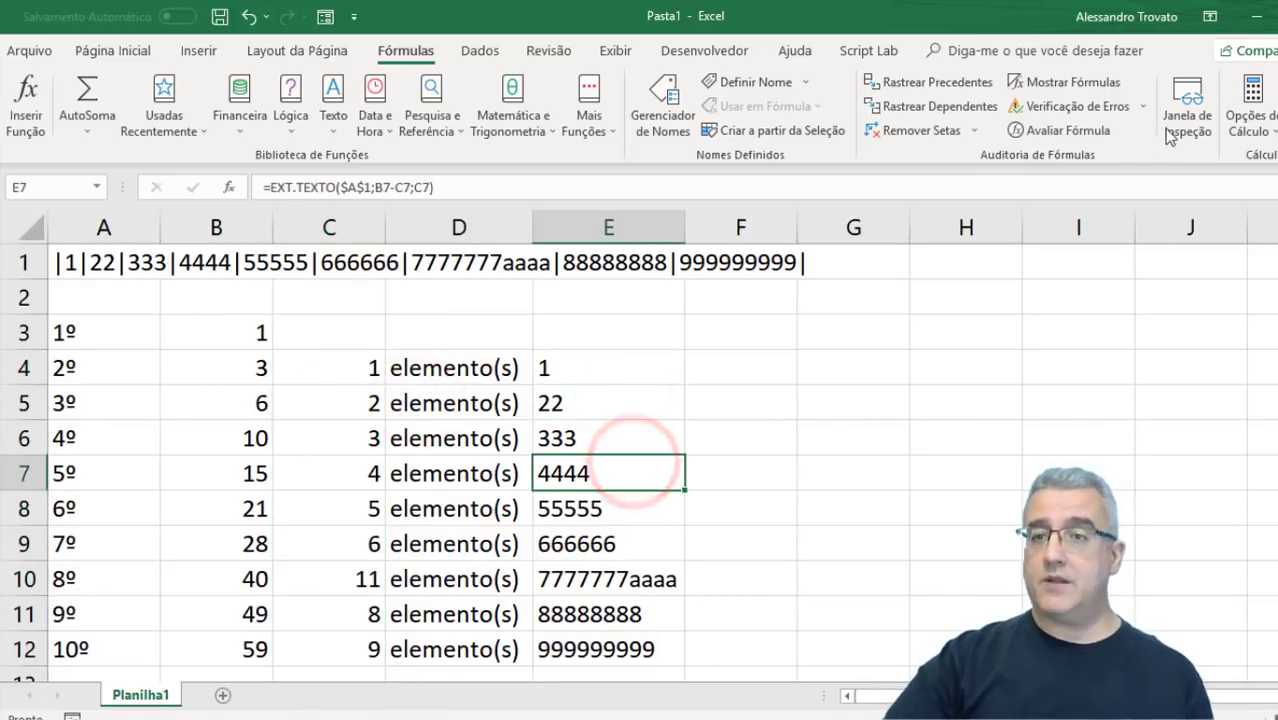
click(1262, 27)
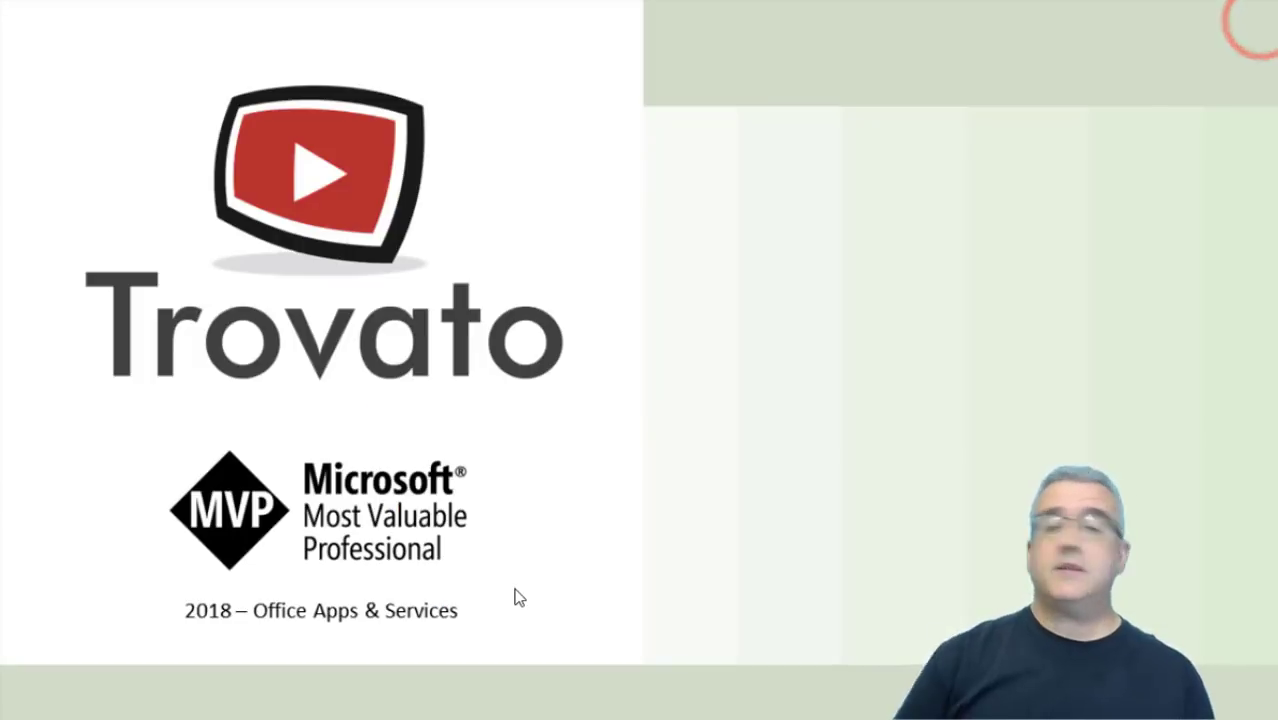